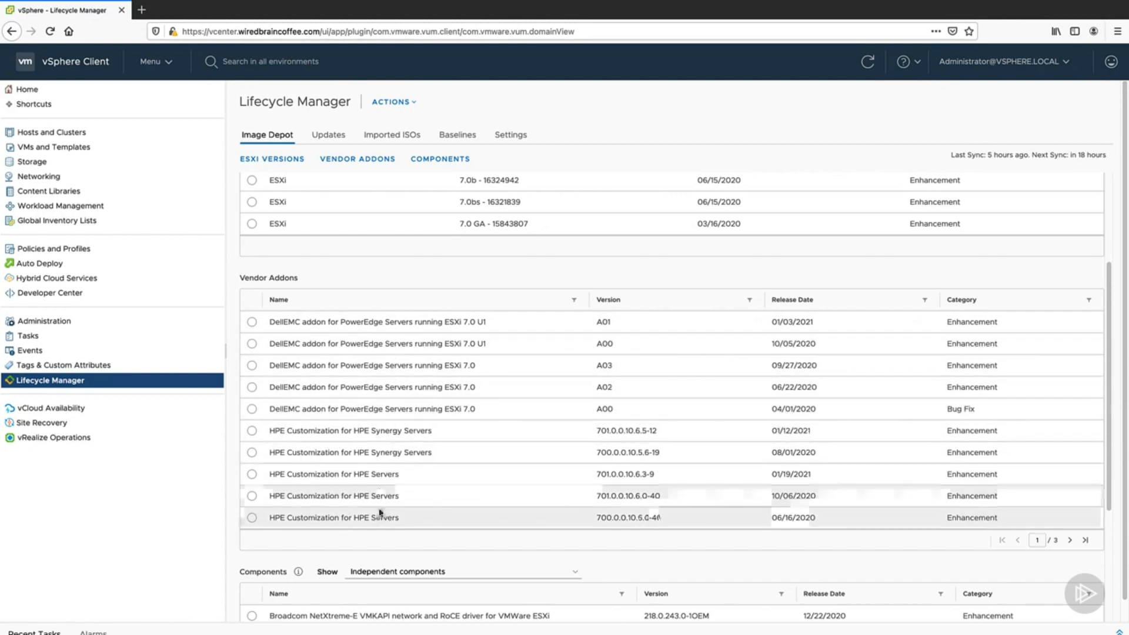
Page through the depot's vendor addons and independent components, viewing the Broadcom Native 12Gbps SAS/PCIe MPT Driver details.
{"action": "left_click", "coordinate": [1069, 542]}
{"action": "left_click", "coordinate": [1069, 542]}
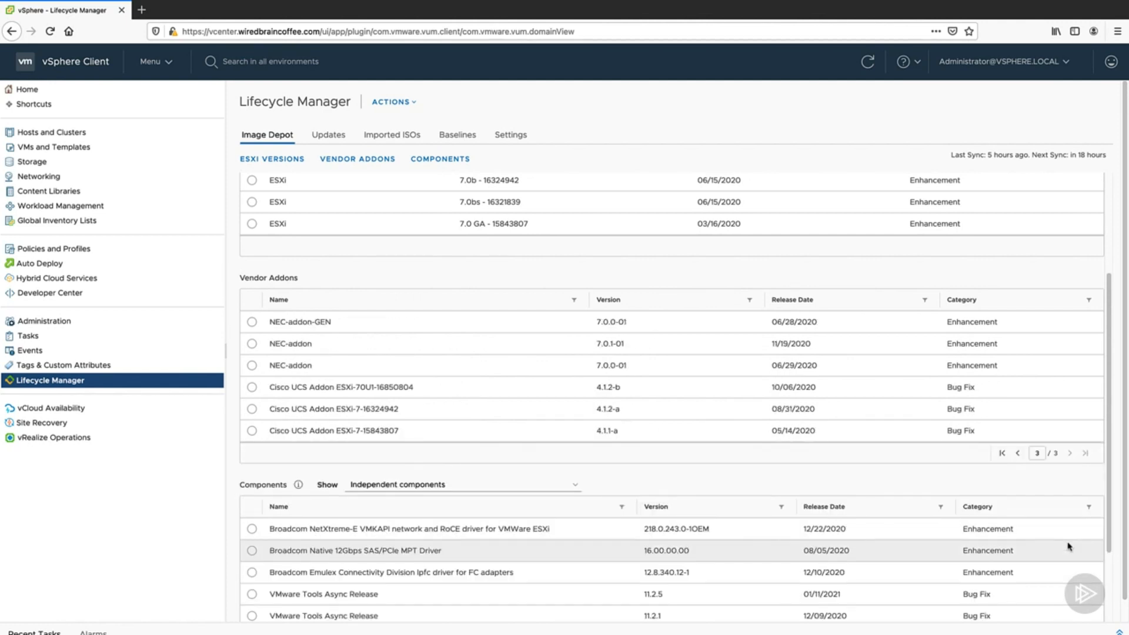
{"action": "scroll", "coordinate": [766, 534], "scroll_direction": "down", "scroll_amount": 4}
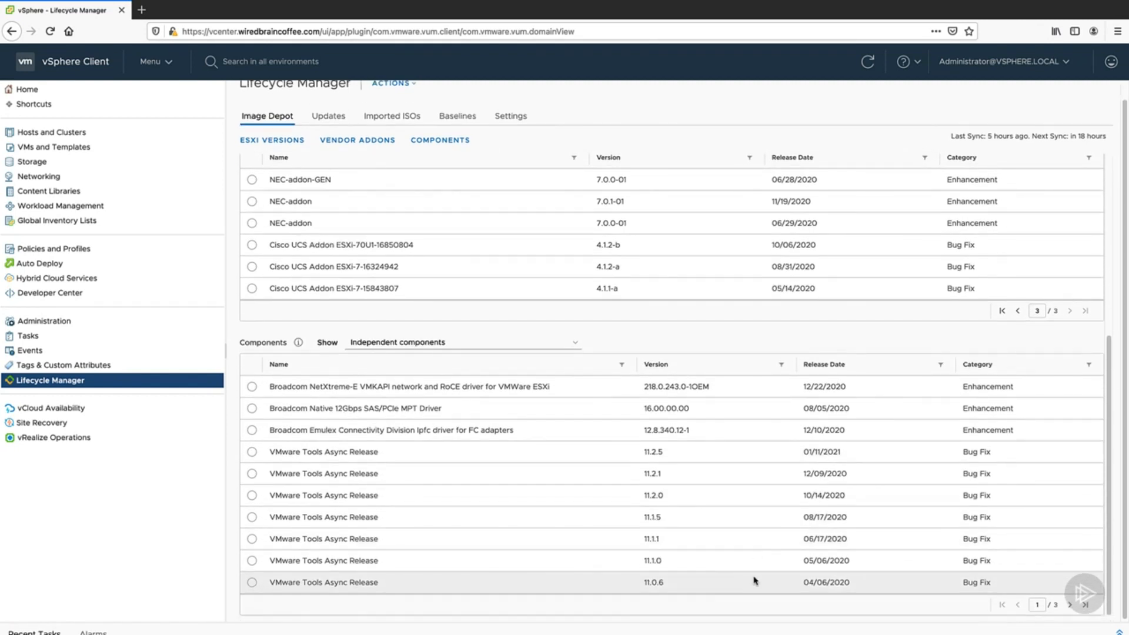
{"action": "left_click", "coordinate": [252, 408]}
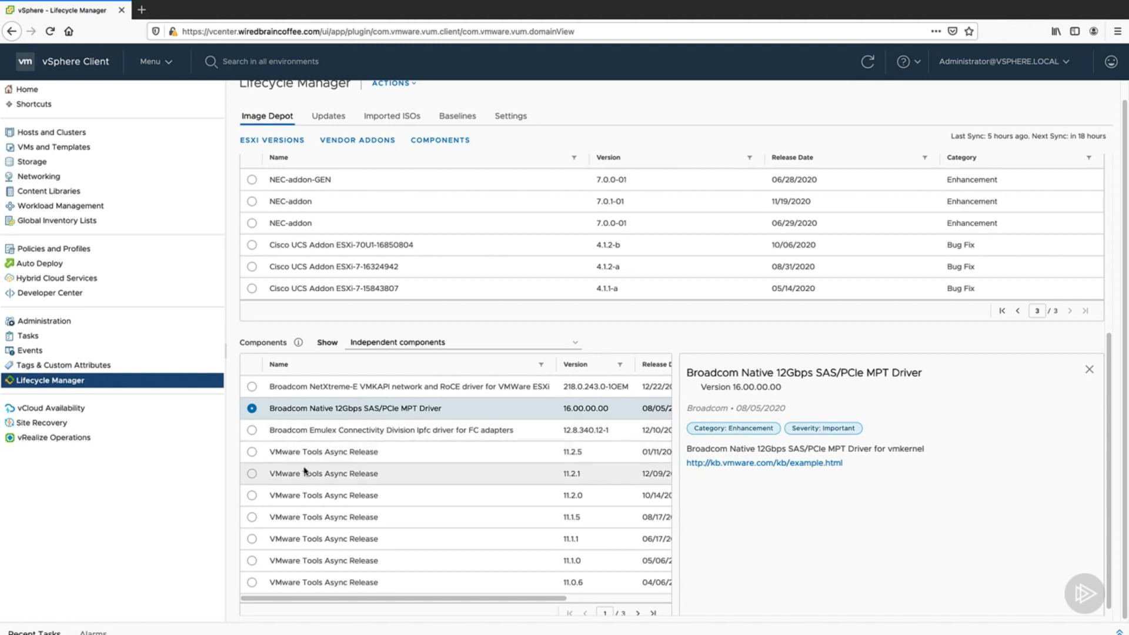
{"action": "left_click", "coordinate": [1089, 370]}
{"action": "left_click", "coordinate": [1069, 605]}
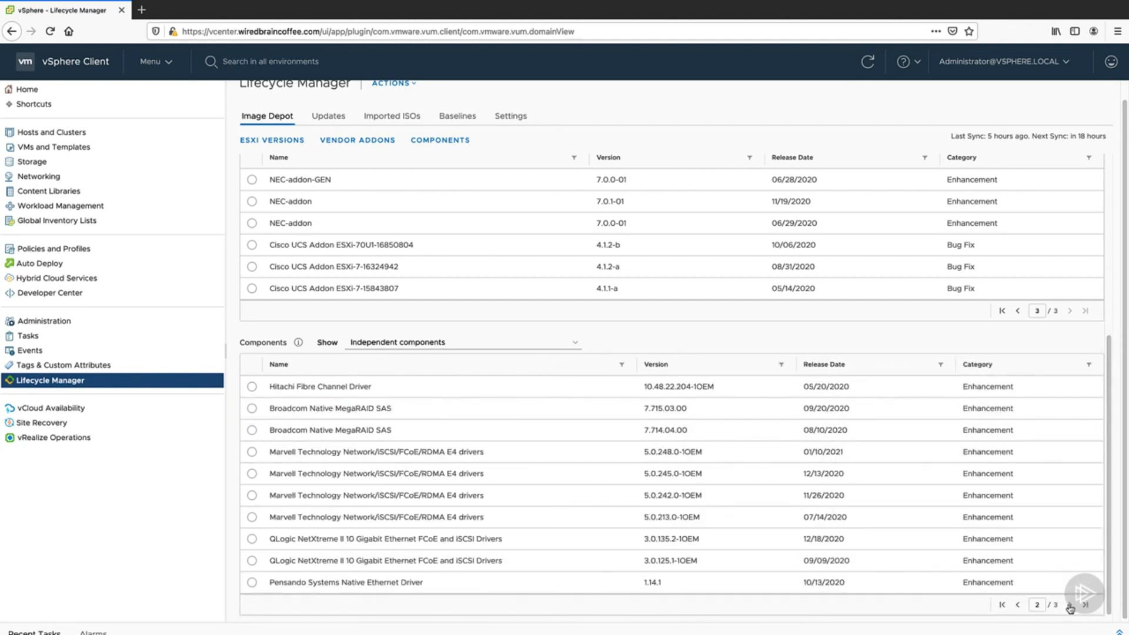
{"action": "left_click", "coordinate": [1069, 604]}
{"action": "scroll", "coordinate": [788, 504], "scroll_direction": "up", "scroll_amount": 5}
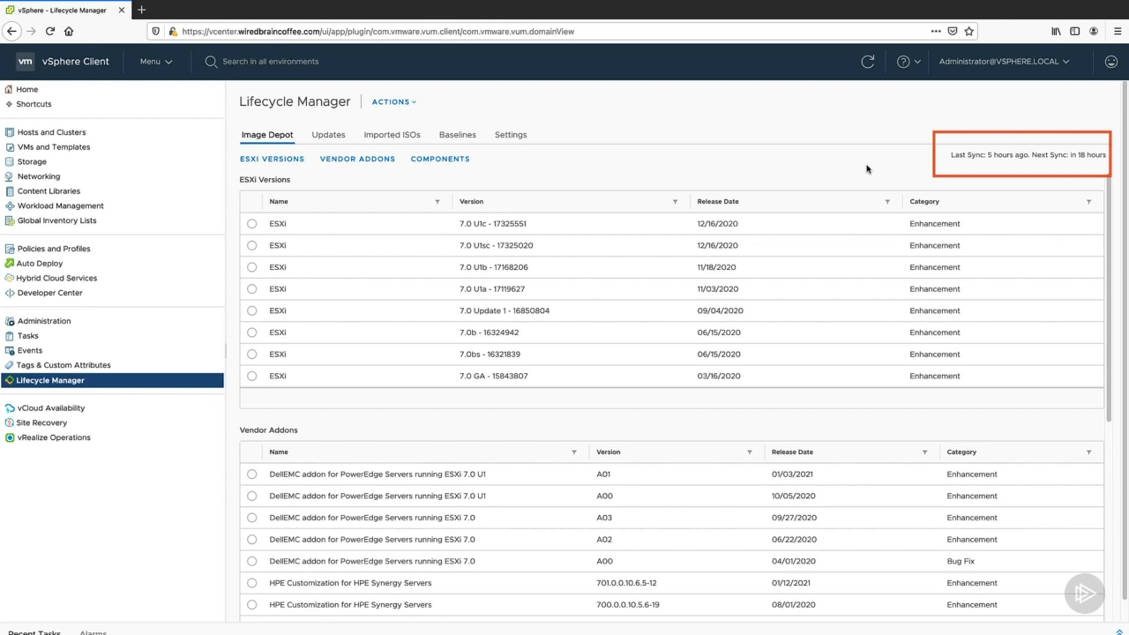
Examine the imported ISO list and the Import ISO dialog, cancel without importing, and return to the image depot.
{"action": "left_click", "coordinate": [397, 141]}
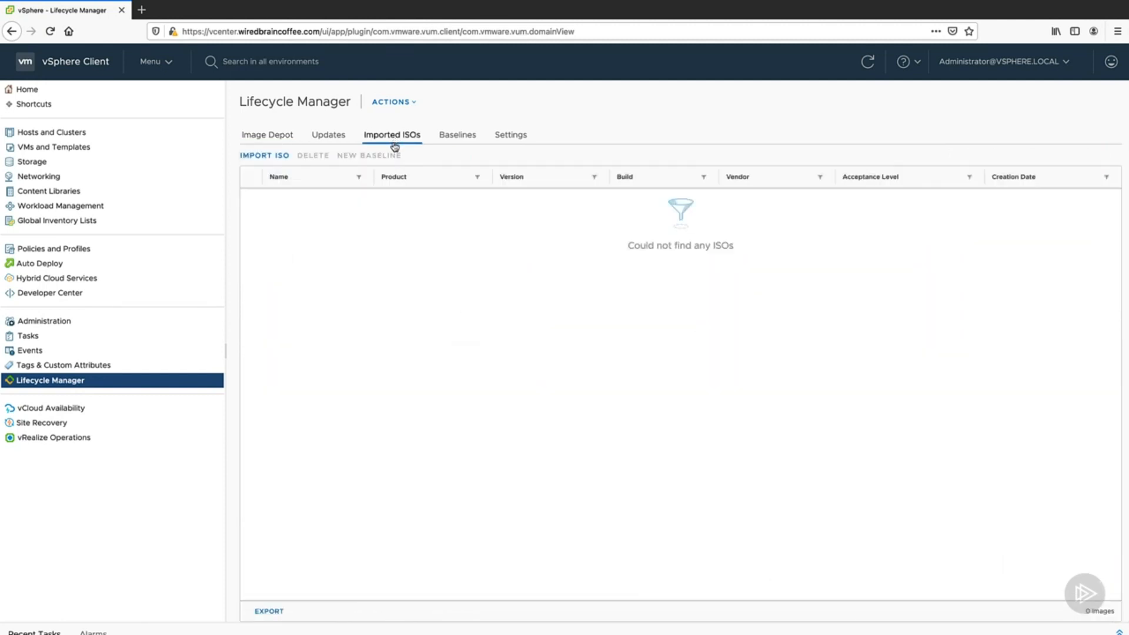
{"action": "left_click", "coordinate": [265, 156]}
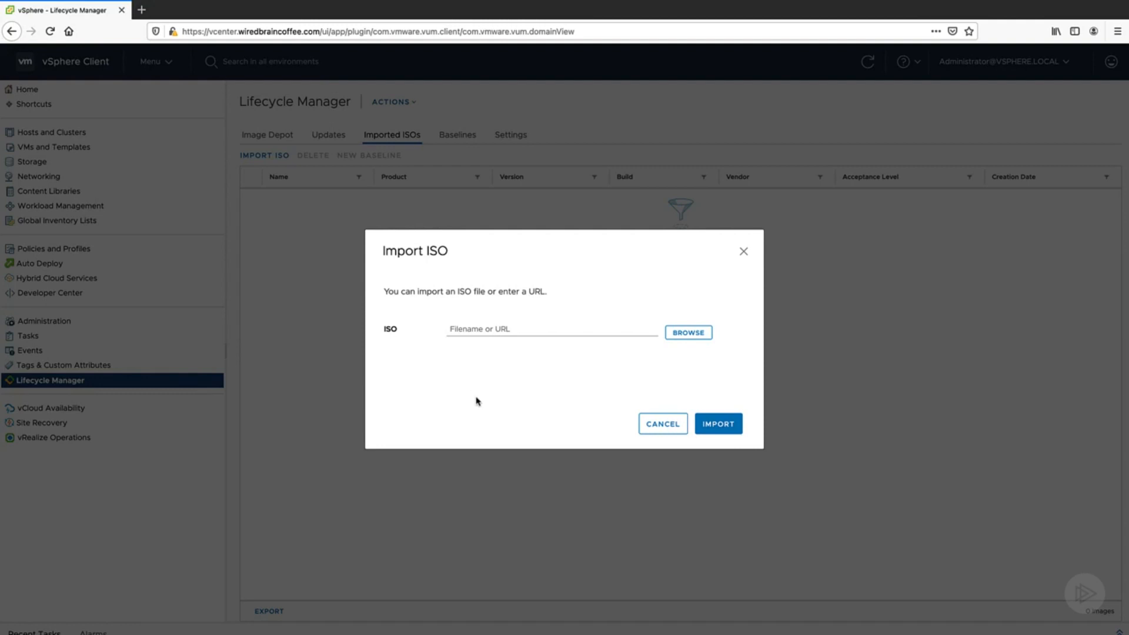
{"action": "left_click", "coordinate": [660, 428]}
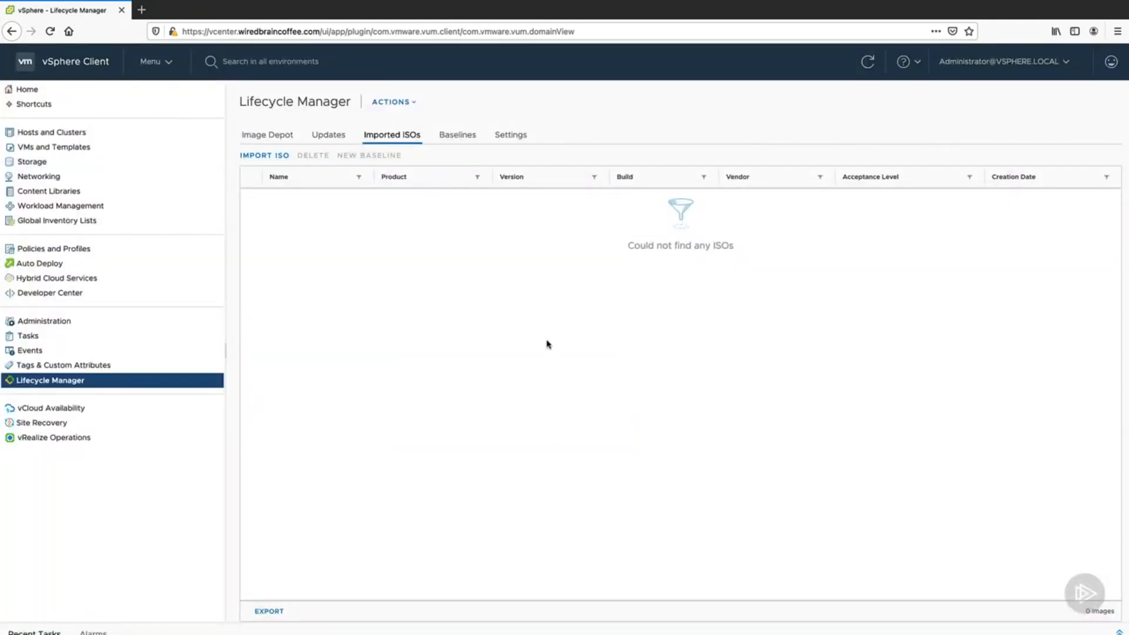
{"action": "left_click", "coordinate": [282, 144]}
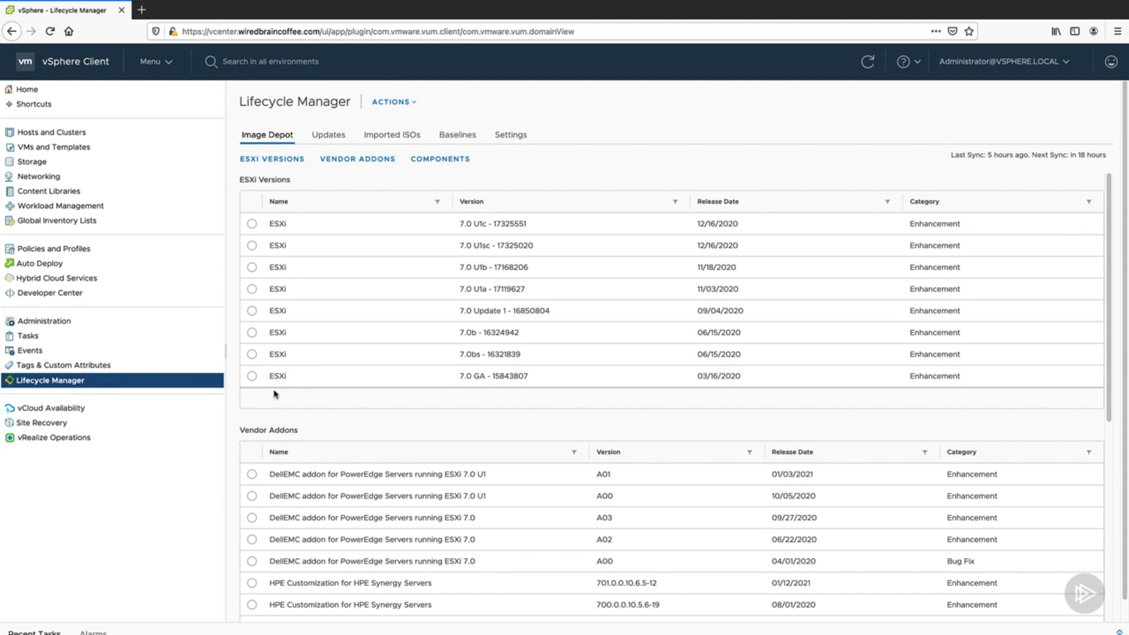
Examine the patches contained in the predefined Critical Host Patches baseline.
{"action": "left_click", "coordinate": [469, 140]}
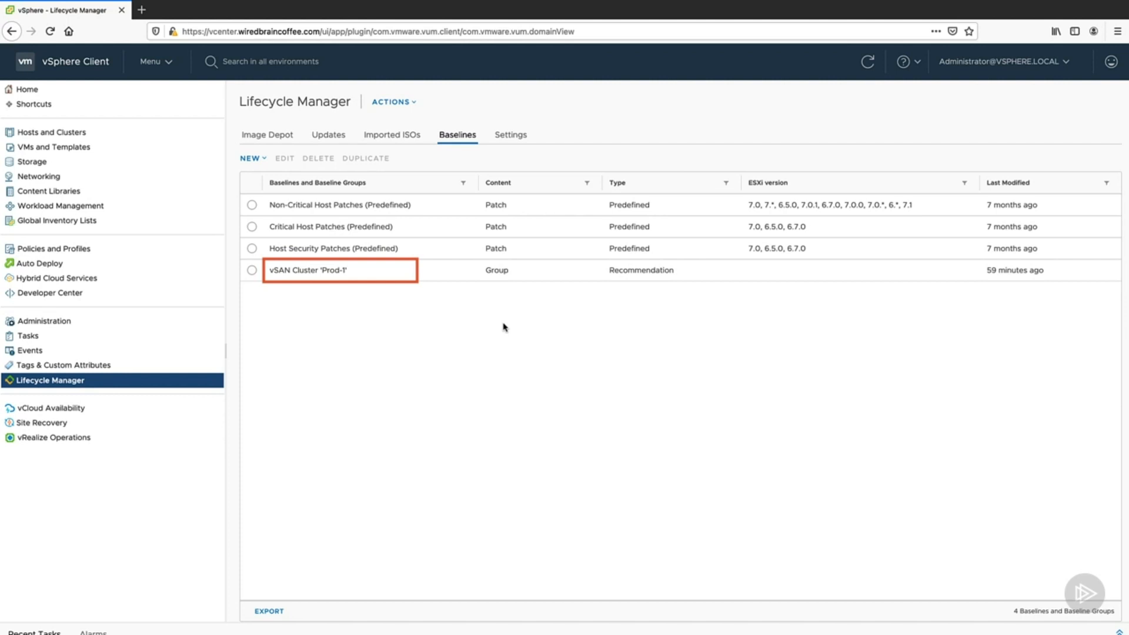
{"action": "left_click", "coordinate": [252, 227]}
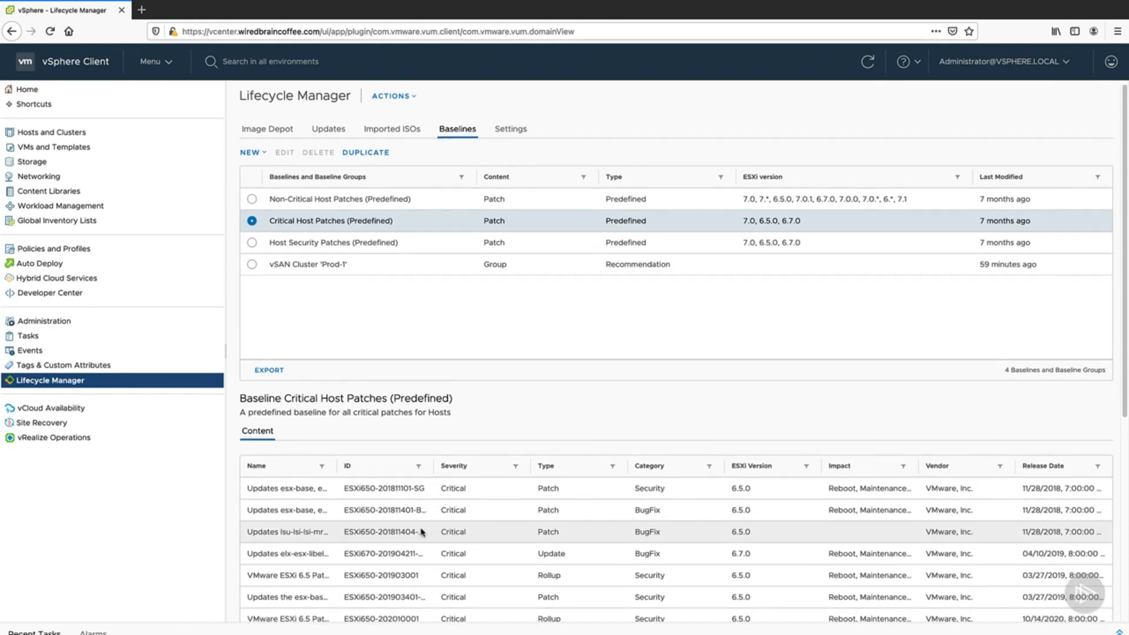
{"action": "scroll", "coordinate": [418, 532], "scroll_direction": "down", "scroll_amount": 2}
{"action": "scroll", "coordinate": [416, 532], "scroll_direction": "down", "scroll_amount": 8}
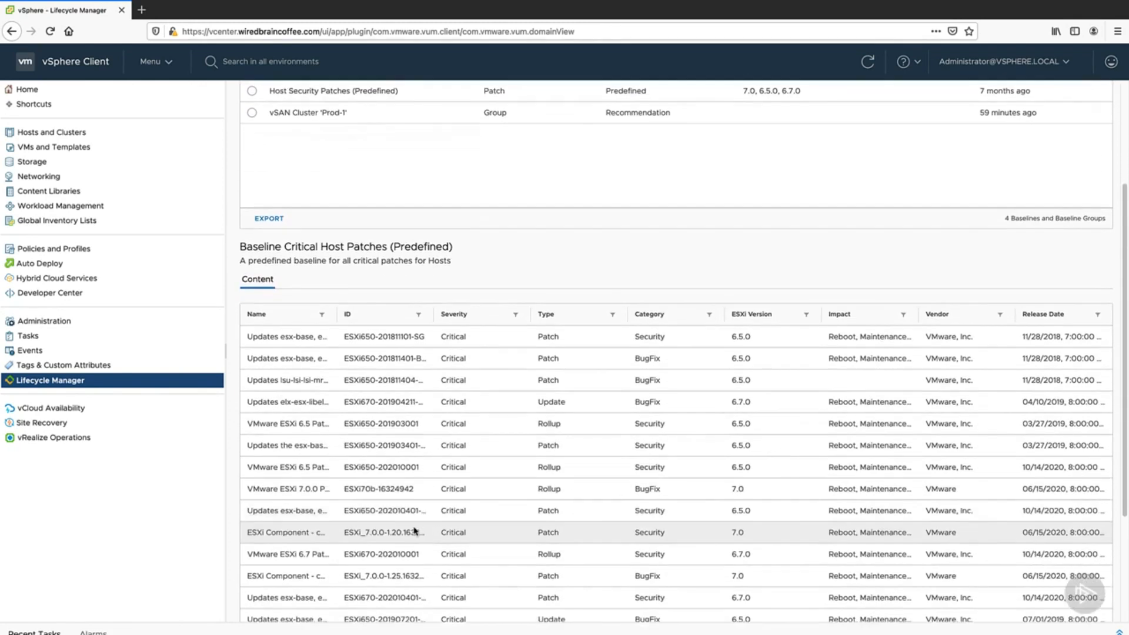
{"action": "scroll", "coordinate": [412, 531], "scroll_direction": "down", "scroll_amount": 2}
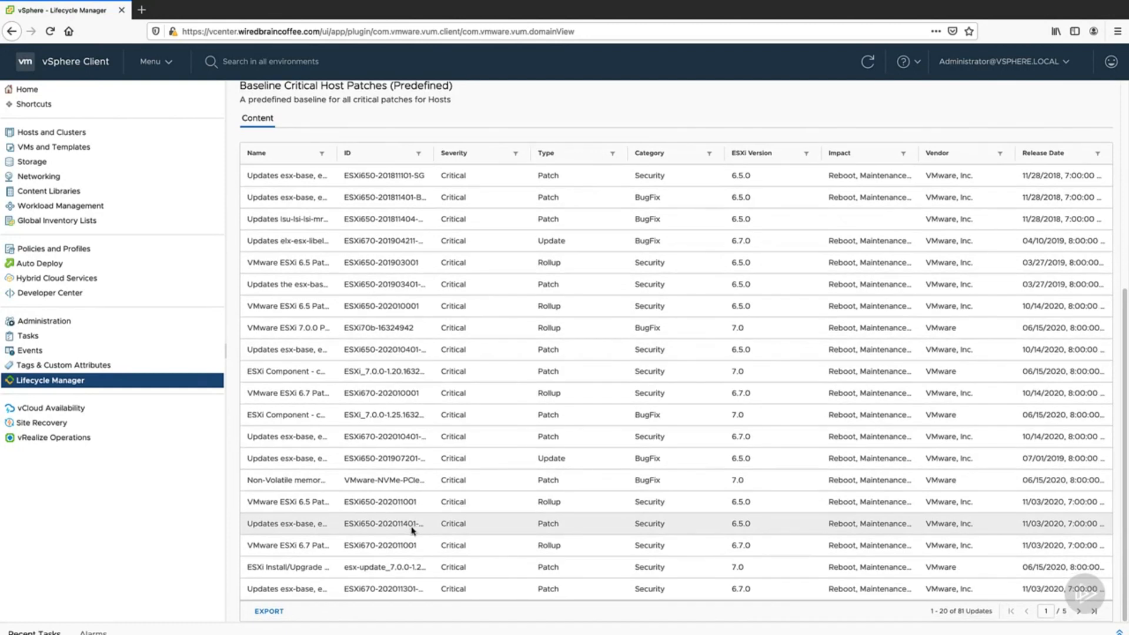
{"action": "scroll", "coordinate": [411, 530], "scroll_direction": "up", "scroll_amount": 3}
{"action": "scroll", "coordinate": [409, 531], "scroll_direction": "up", "scroll_amount": 9}
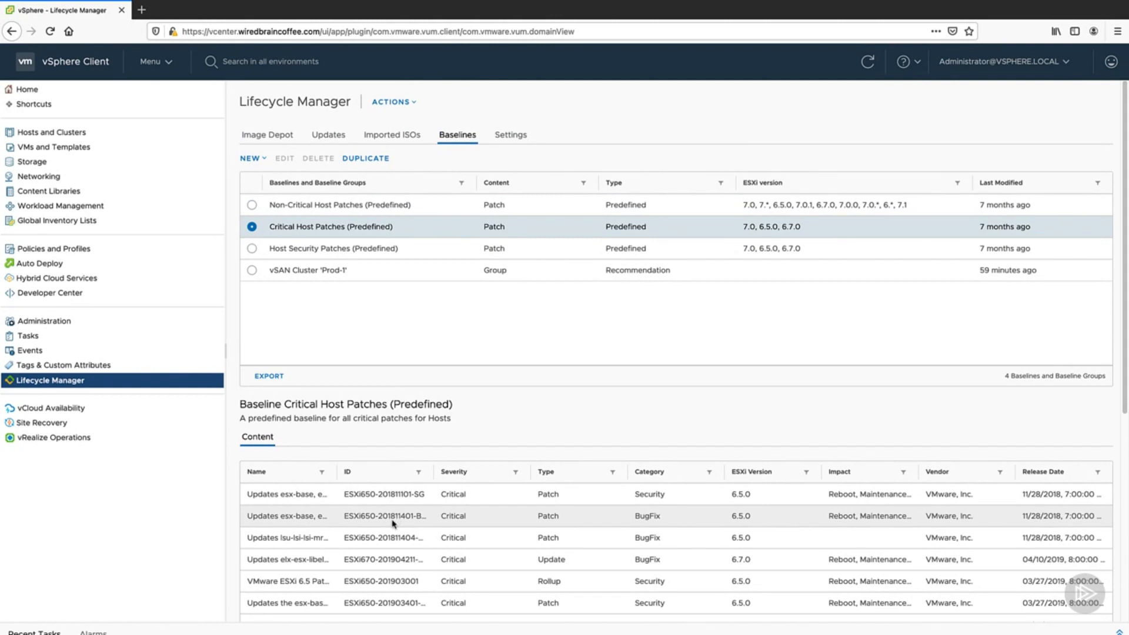
{"action": "scroll", "coordinate": [392, 523], "scroll_direction": "down", "scroll_amount": 1}
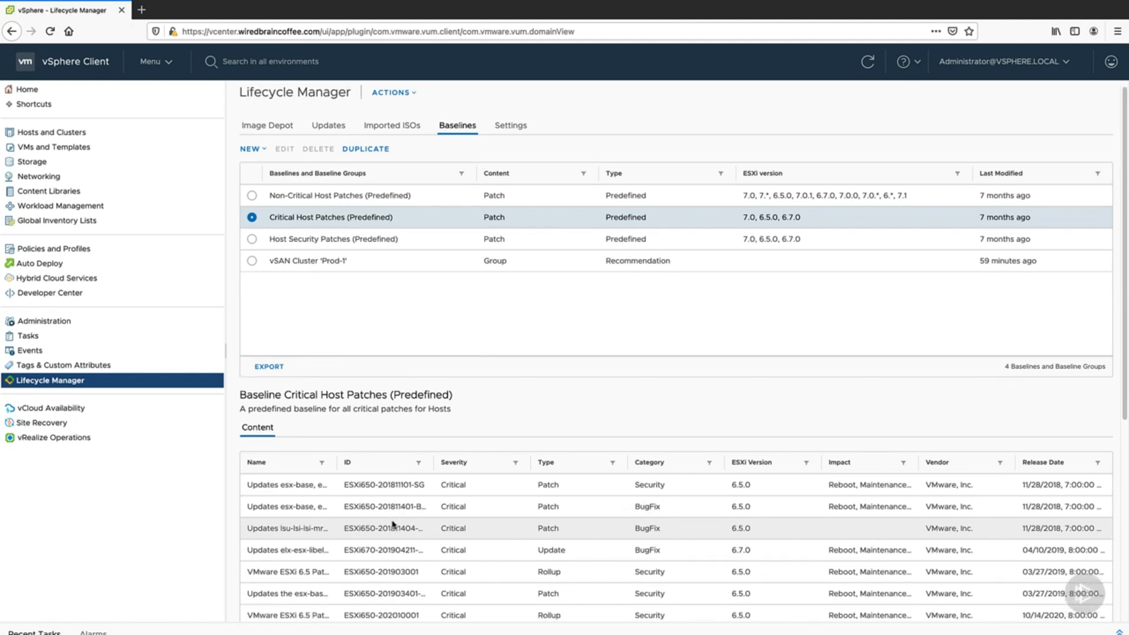
{"action": "scroll", "coordinate": [392, 523], "scroll_direction": "down", "scroll_amount": 3}
{"action": "scroll", "coordinate": [392, 520], "scroll_direction": "up", "scroll_amount": 4}
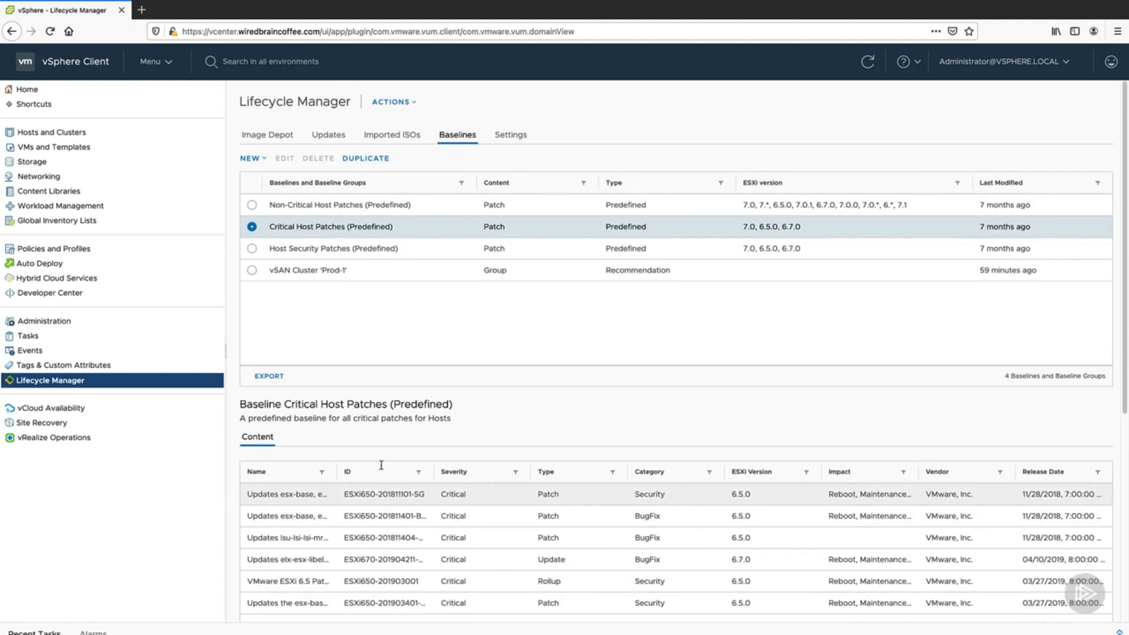
{"action": "left_click", "coordinate": [259, 161]}
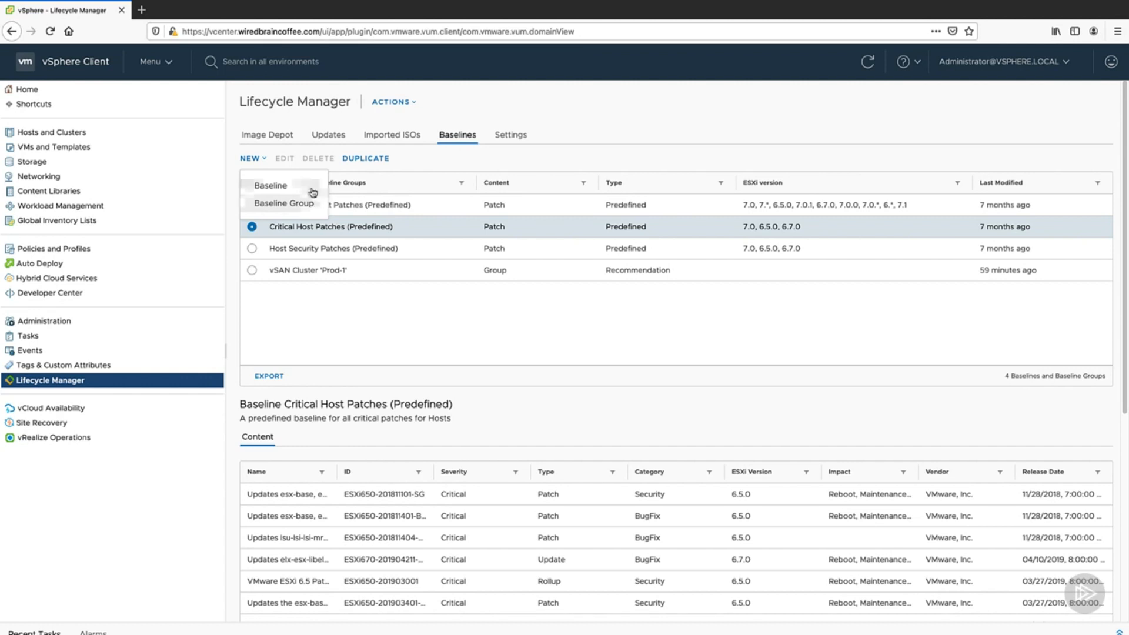
{"action": "left_click", "coordinate": [308, 188]}
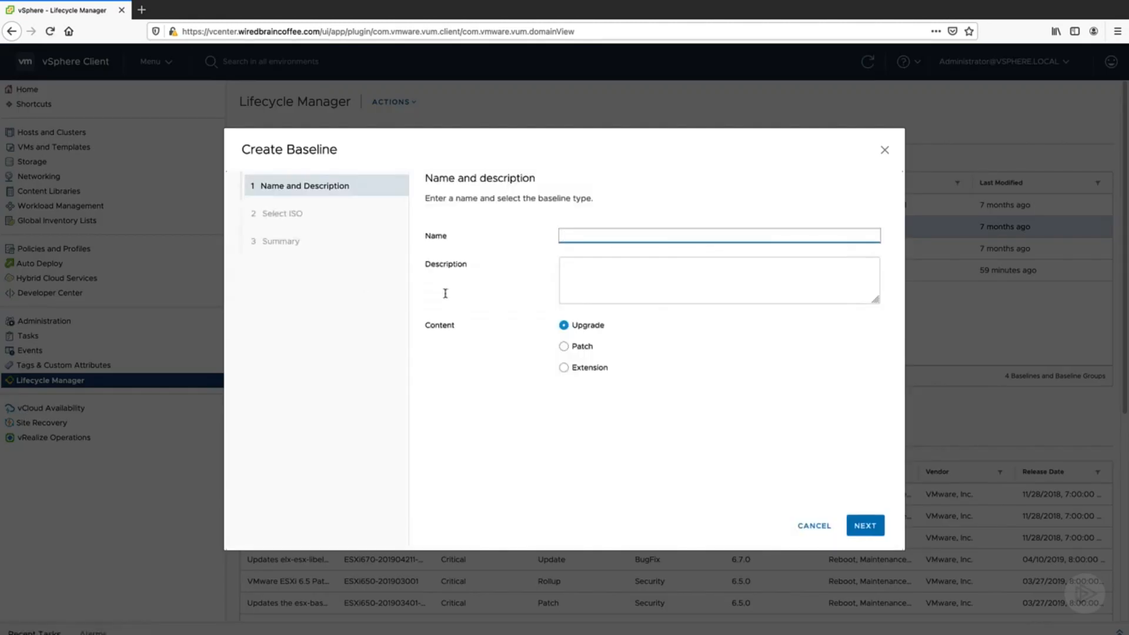
{"action": "type", "text": "WBC-Host-Baseline-1"}
{"action": "left_click", "coordinate": [564, 347]}
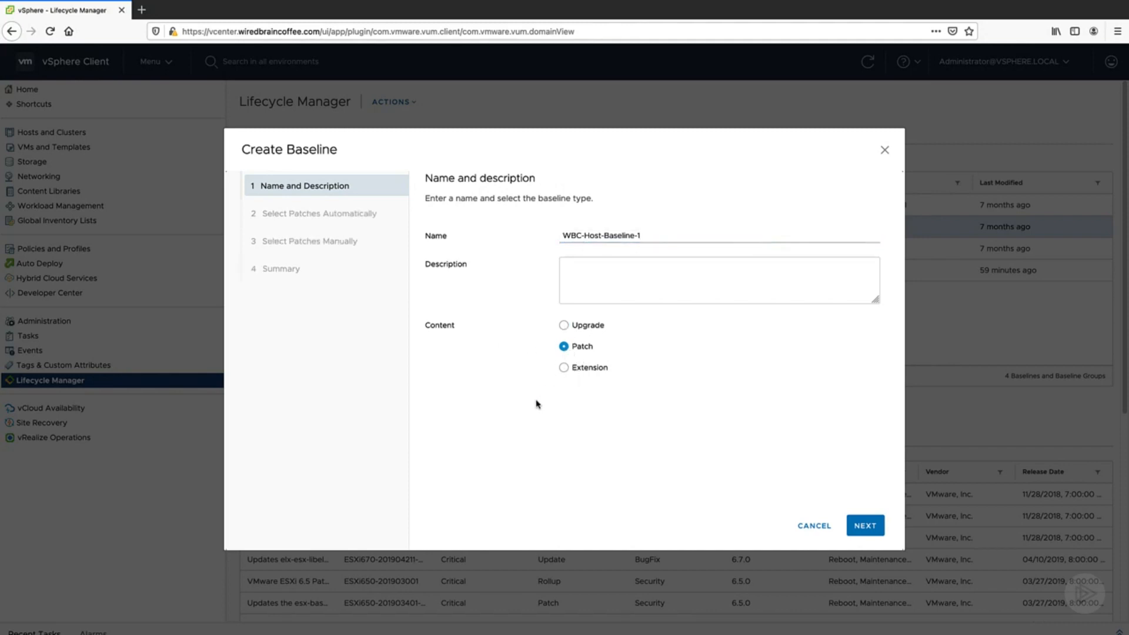
{"action": "left_click", "coordinate": [564, 369]}
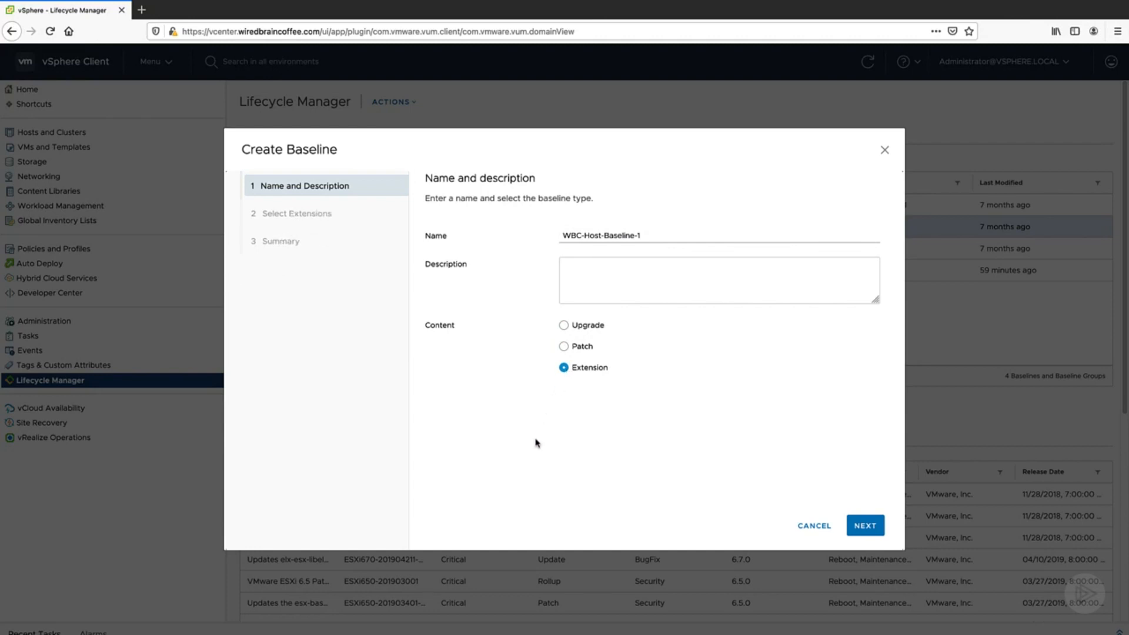
{"action": "left_click", "coordinate": [564, 327]}
{"action": "left_click", "coordinate": [863, 525]}
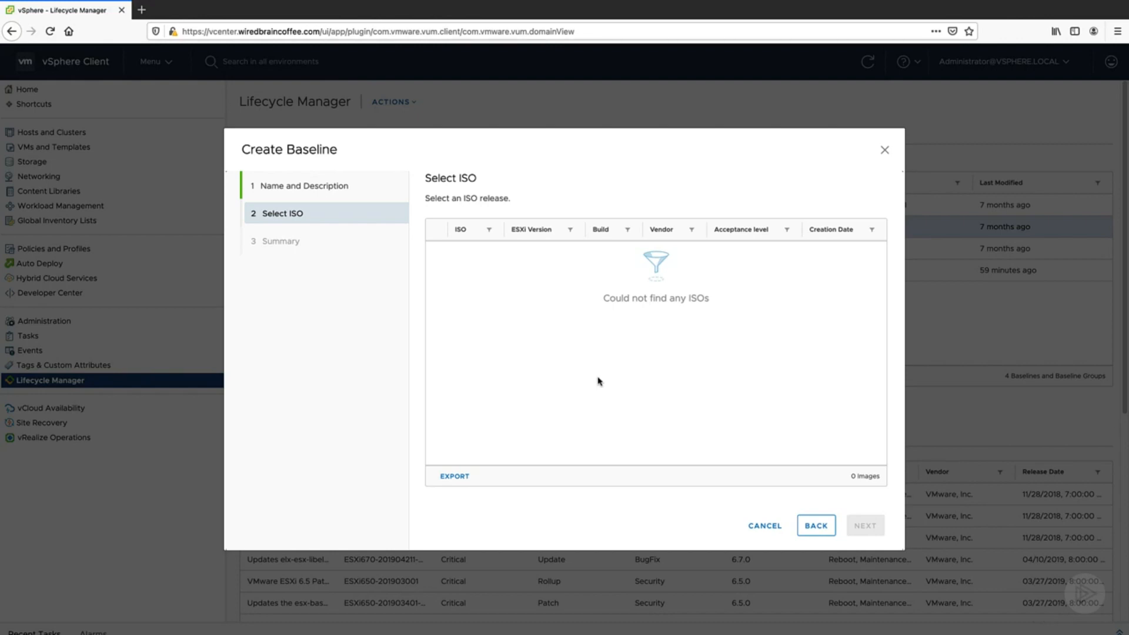
{"action": "left_click", "coordinate": [764, 526]}
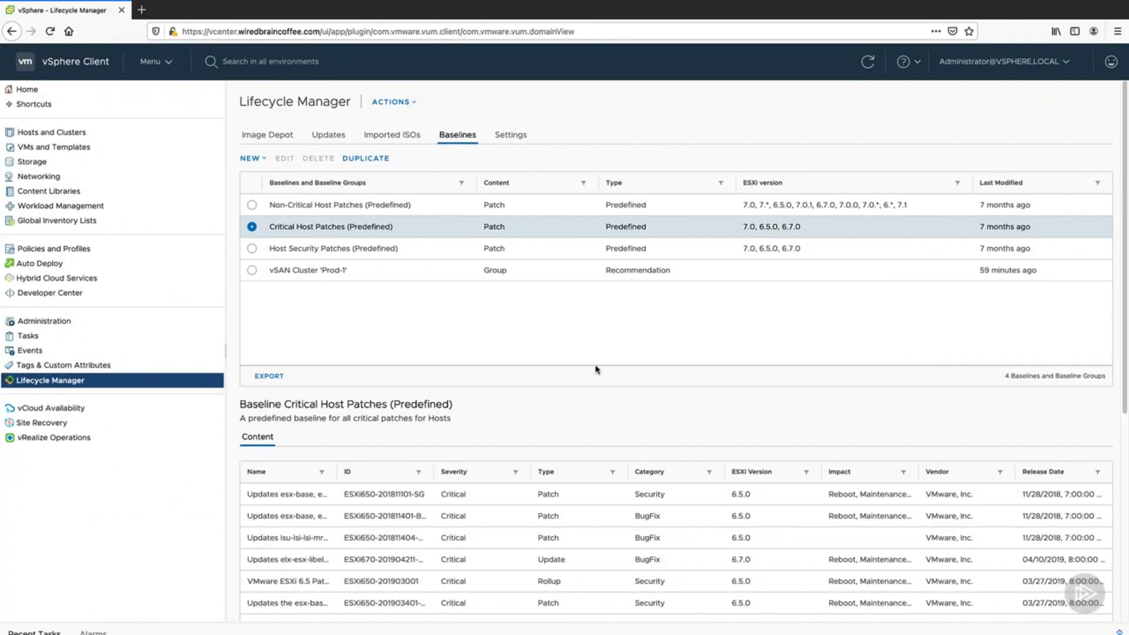
Import VMware-VMvisor-Installer-7.0U1c-17325551.x86_64.iso from the Desktop and select the imported image to show its packages.
{"action": "left_click", "coordinate": [282, 141]}
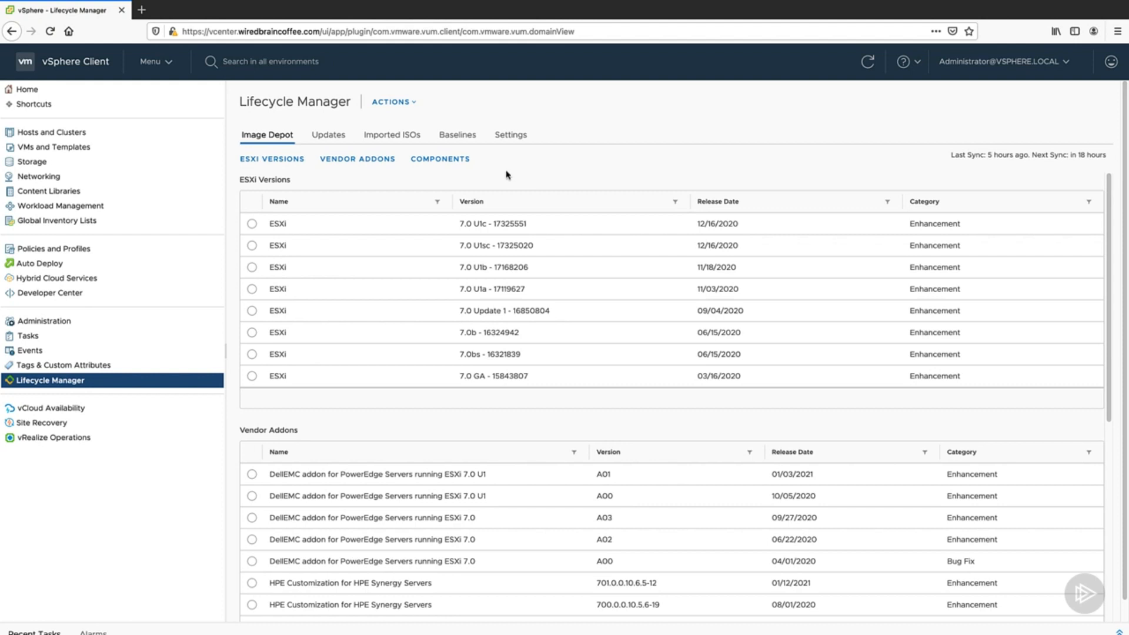
{"action": "left_click", "coordinate": [404, 136]}
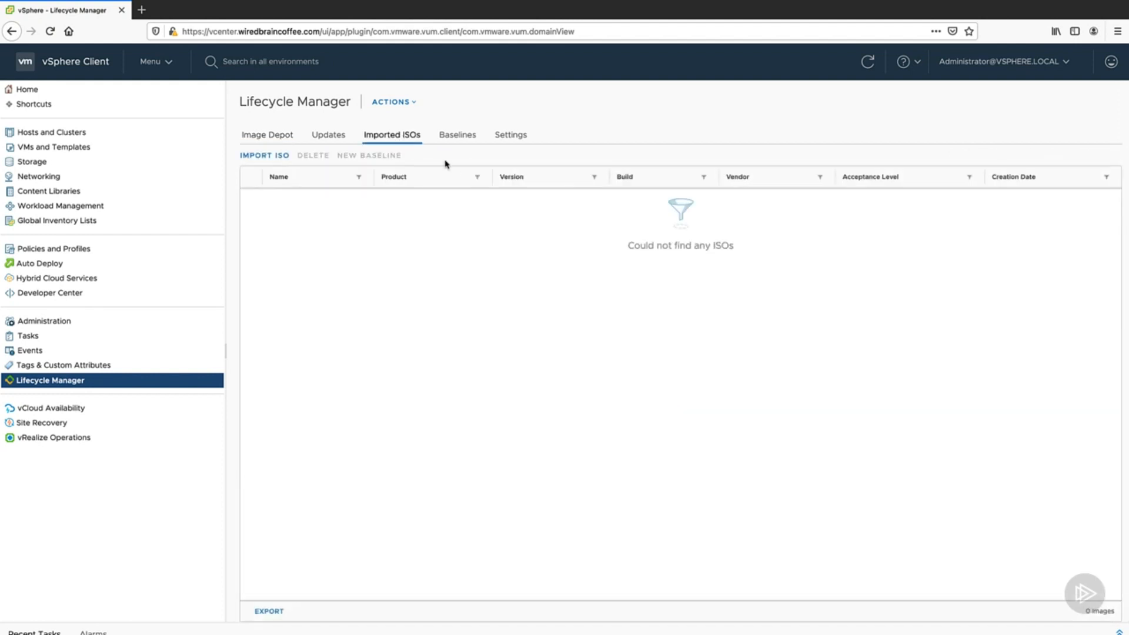
{"action": "left_click", "coordinate": [266, 157]}
{"action": "left_click", "coordinate": [468, 330]}
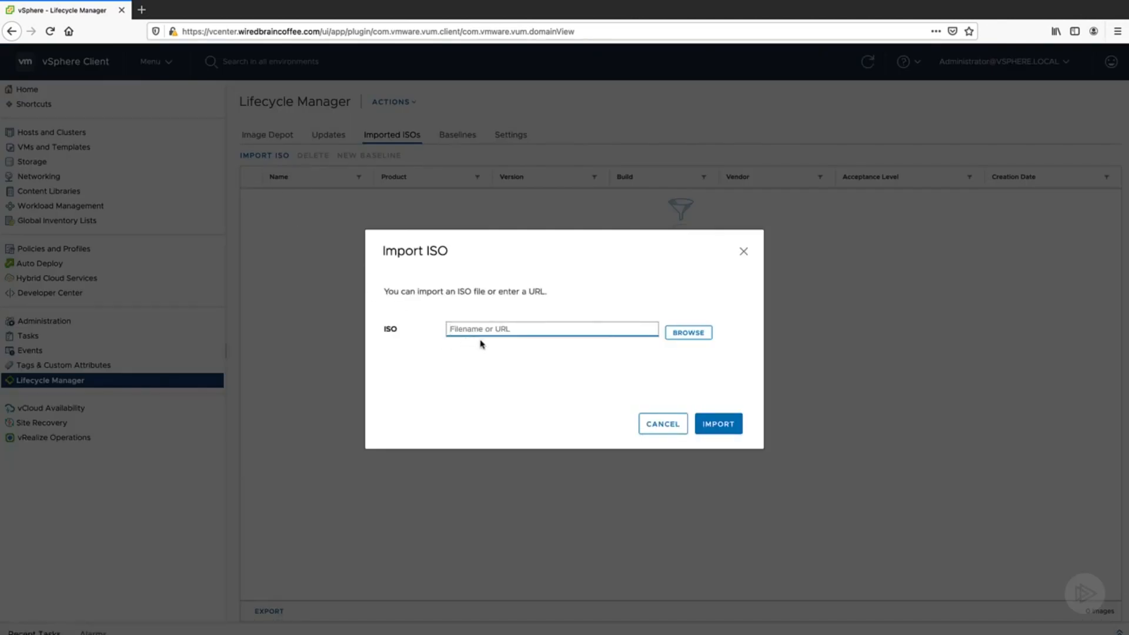
{"action": "left_click", "coordinate": [682, 339]}
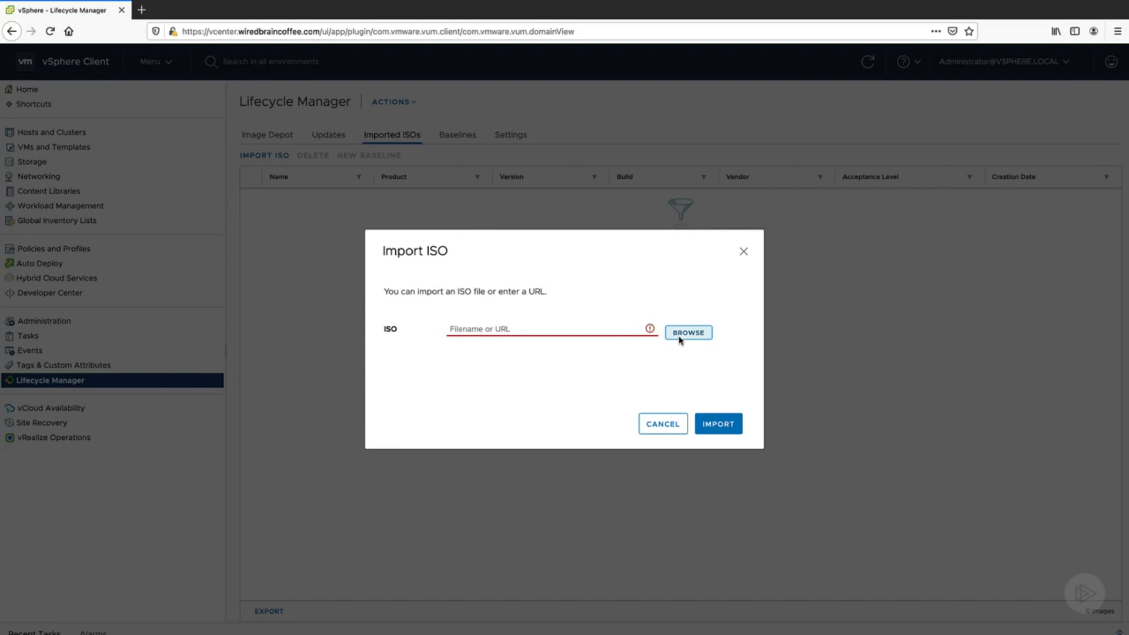
{"action": "left_click", "coordinate": [474, 164]}
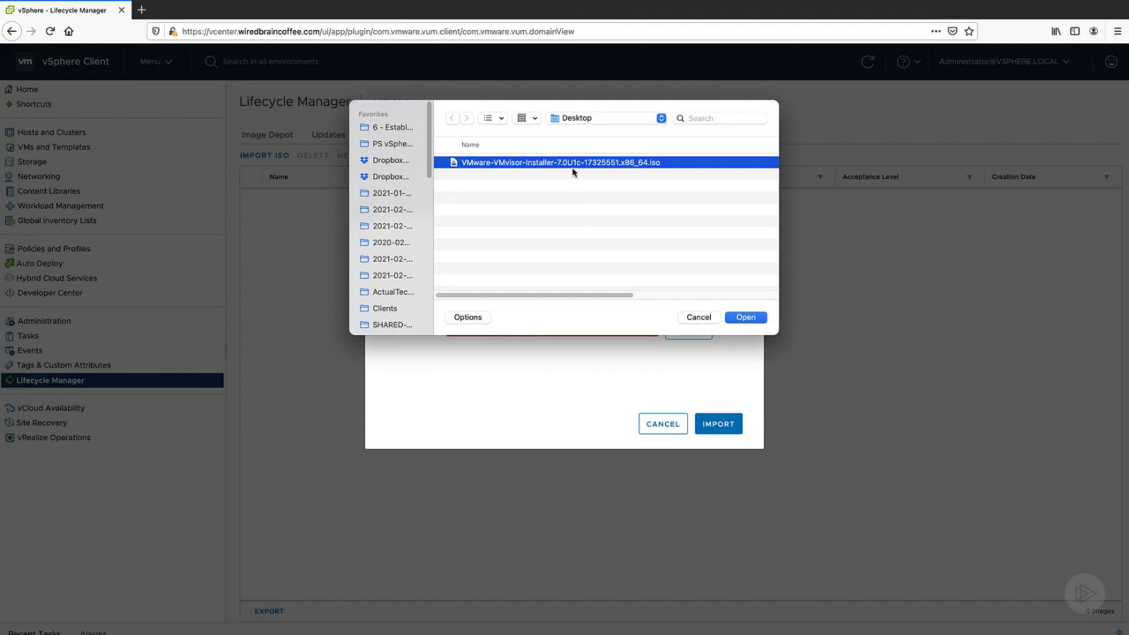
{"action": "left_click", "coordinate": [749, 318]}
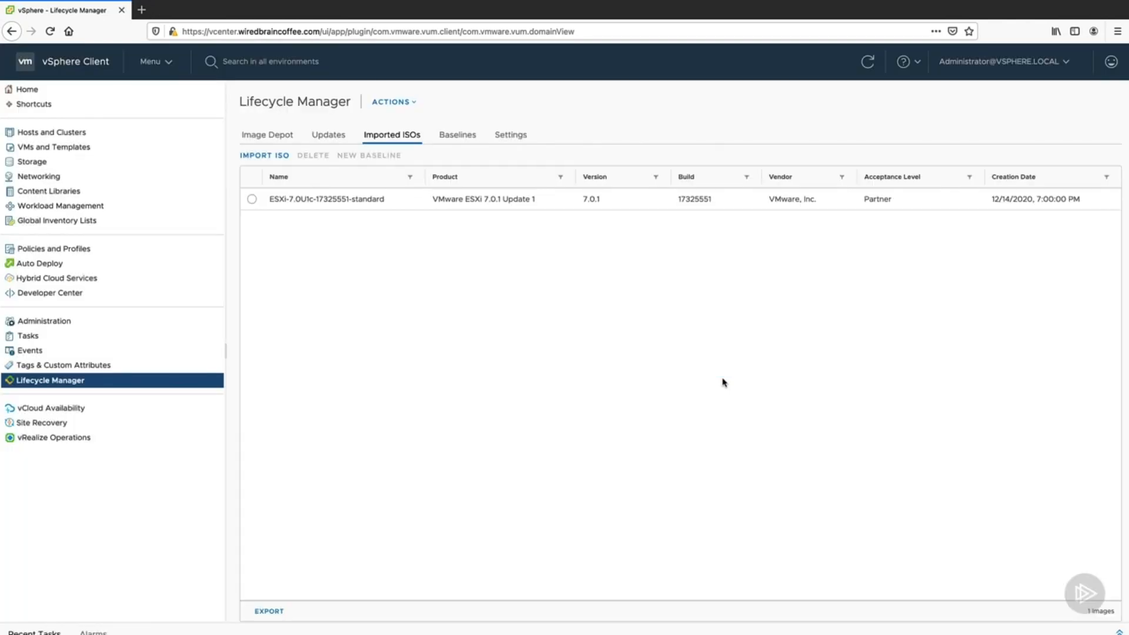
{"action": "left_click", "coordinate": [251, 199]}
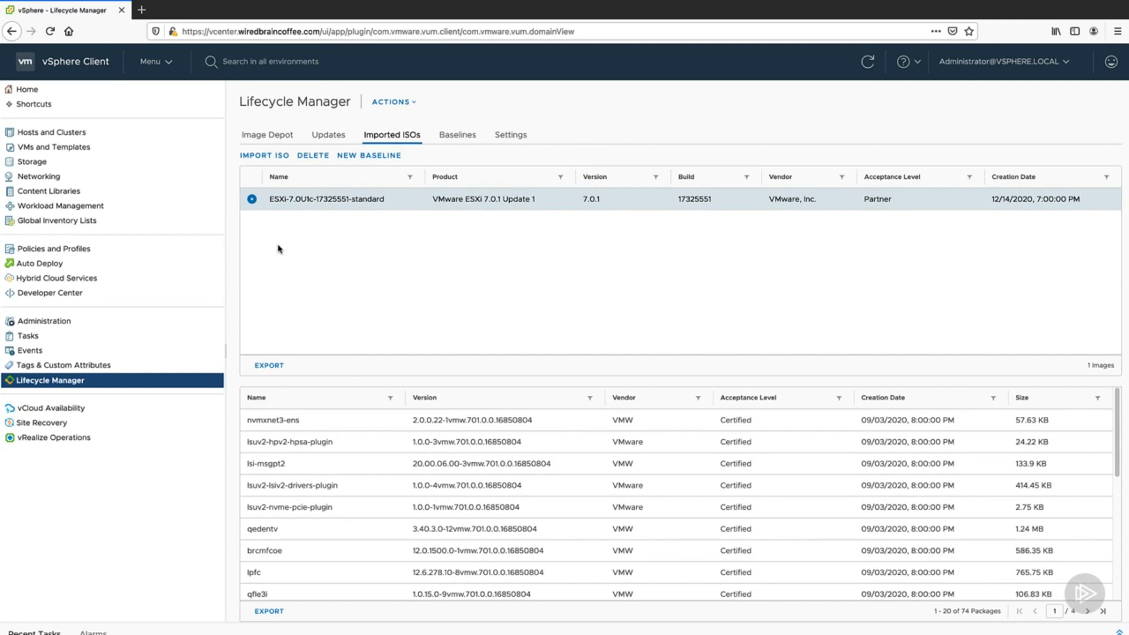
Create an upgrade baseline named WBC-Upgrade-Baseline-1 from the ESXi-7.0U1c-17325551-standard ISO and show its content.
{"action": "left_click", "coordinate": [452, 144]}
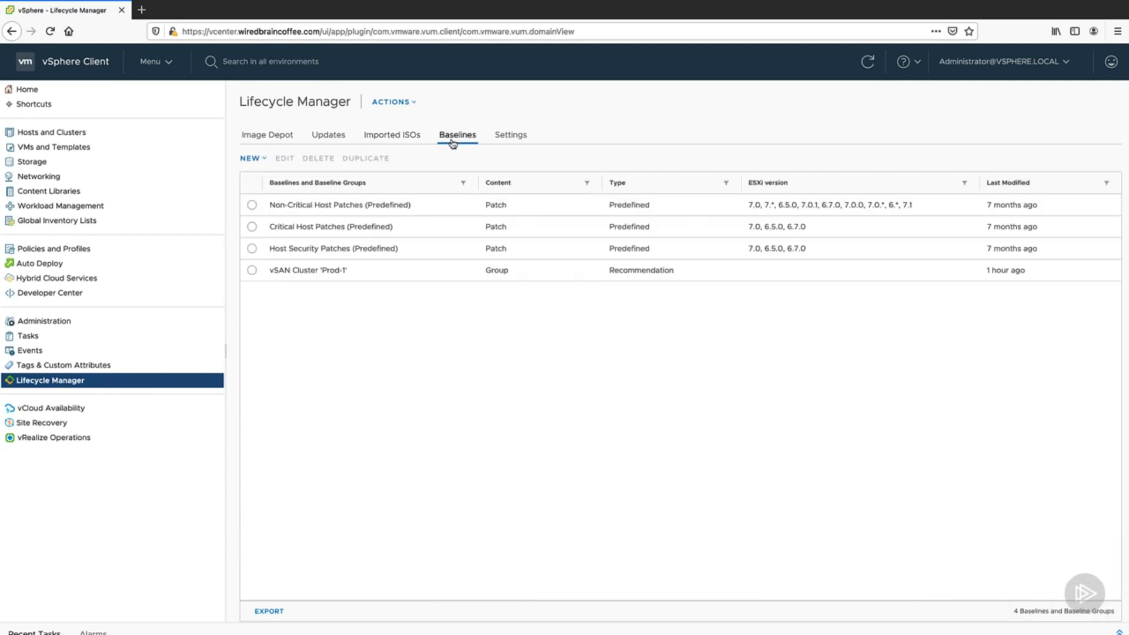
{"action": "left_click", "coordinate": [259, 159]}
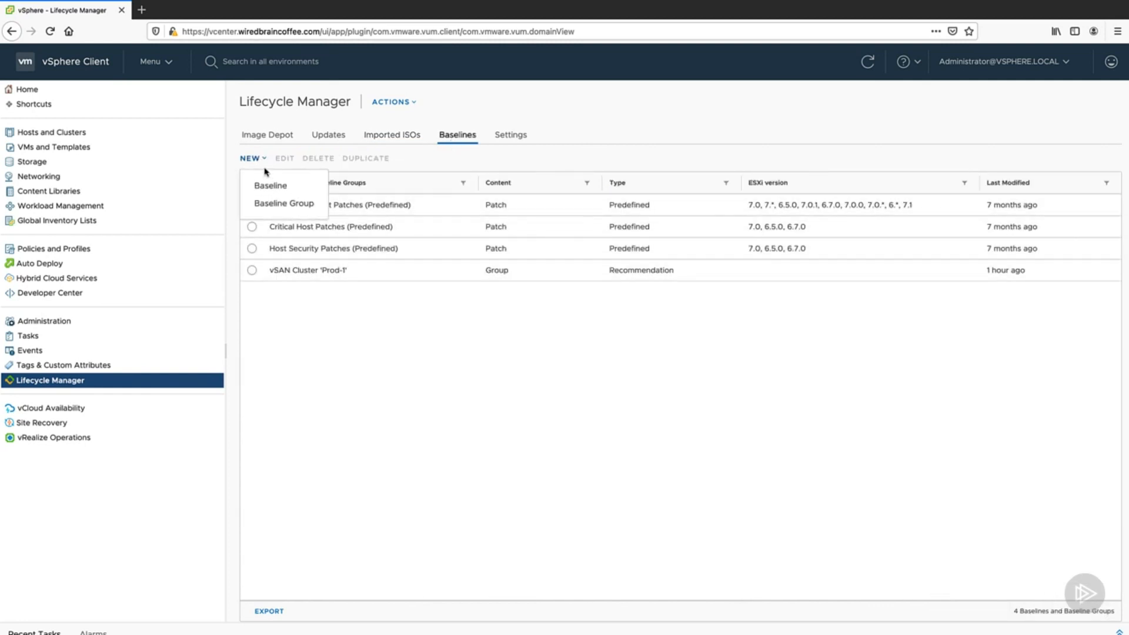
{"action": "left_click", "coordinate": [268, 184]}
{"action": "type", "text": "WBC-Upgrade-Baseline-1"}
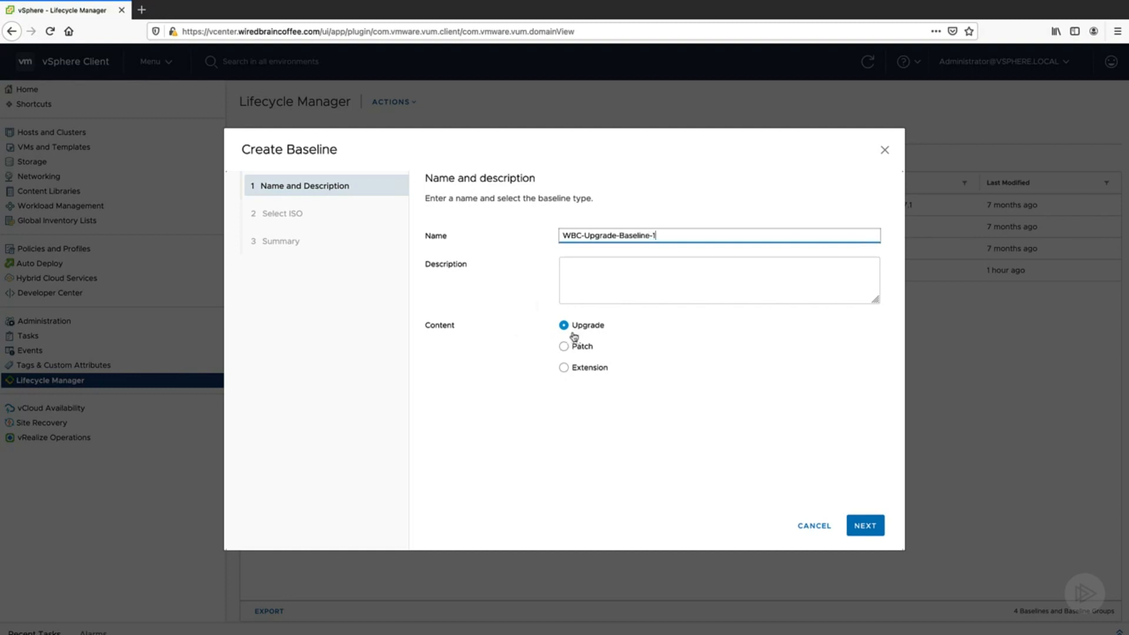
{"action": "left_click", "coordinate": [872, 533]}
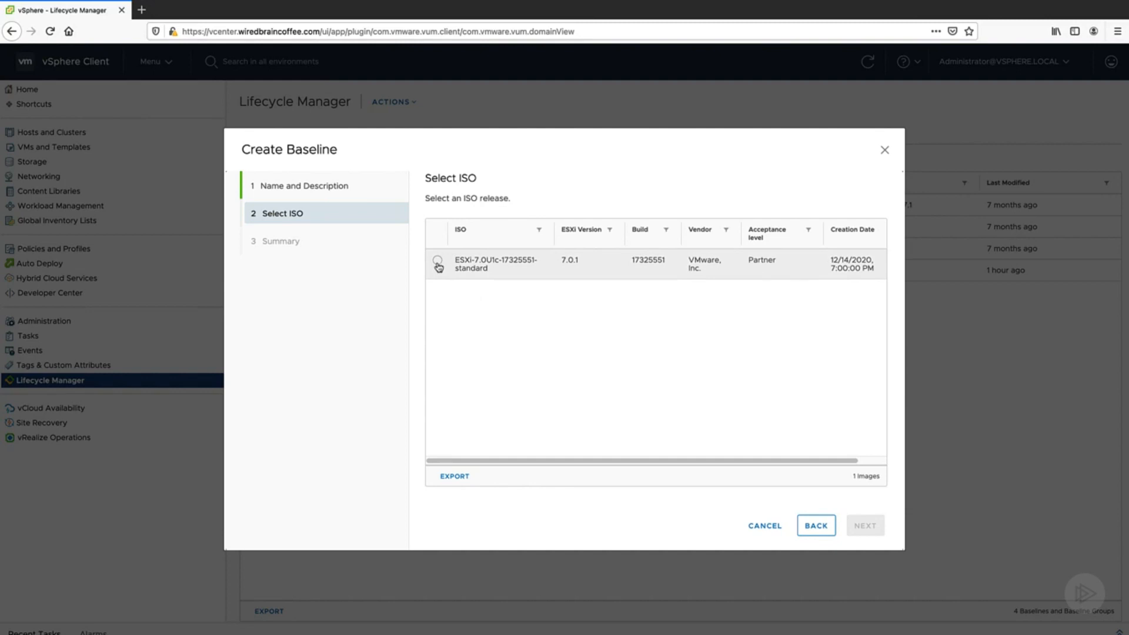
{"action": "left_click", "coordinate": [437, 263]}
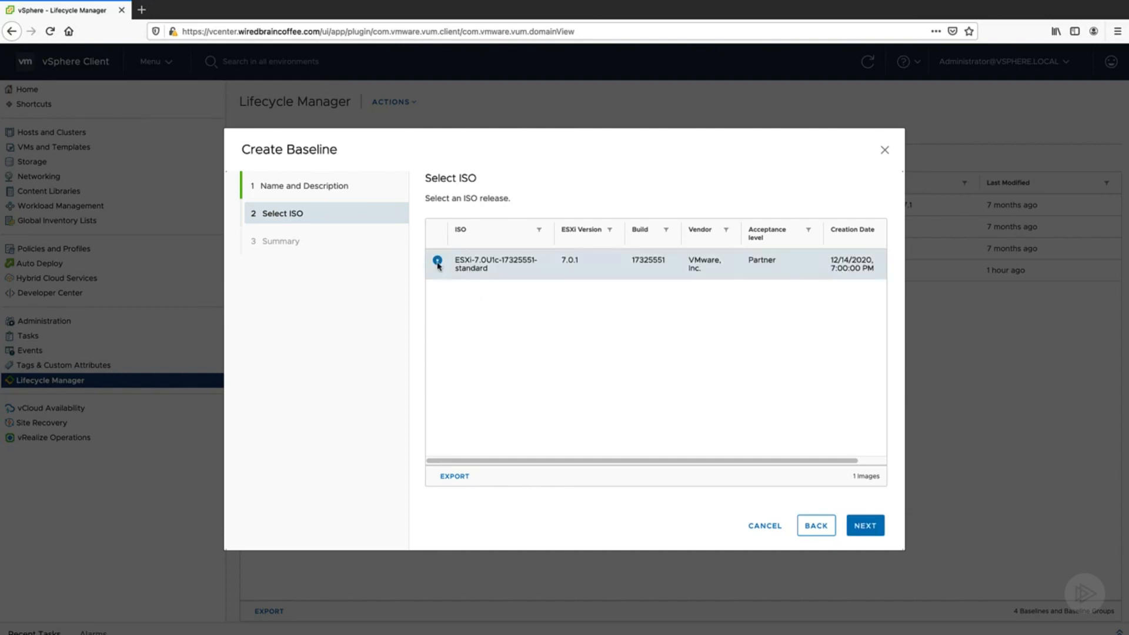
{"action": "left_click", "coordinate": [859, 532]}
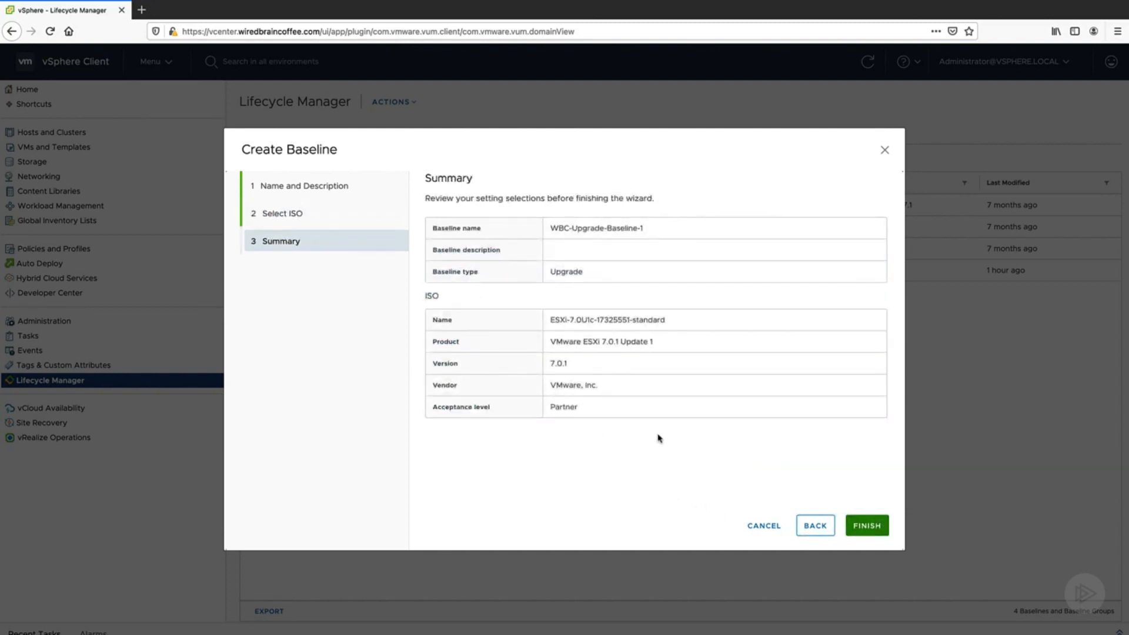
{"action": "left_click", "coordinate": [866, 526]}
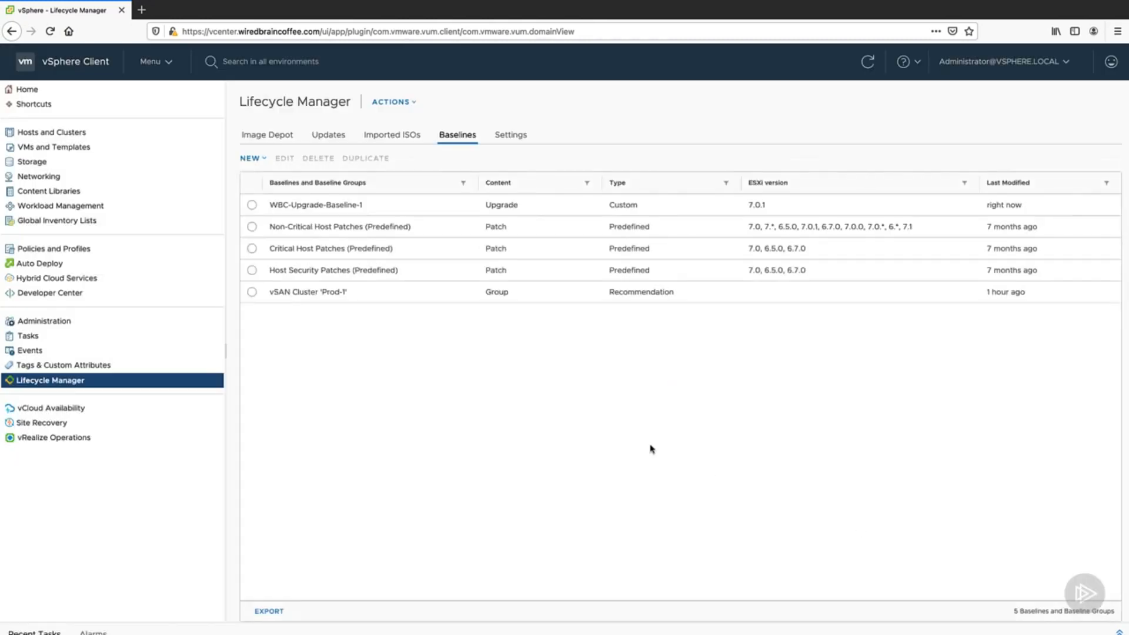
{"action": "left_click", "coordinate": [251, 211]}
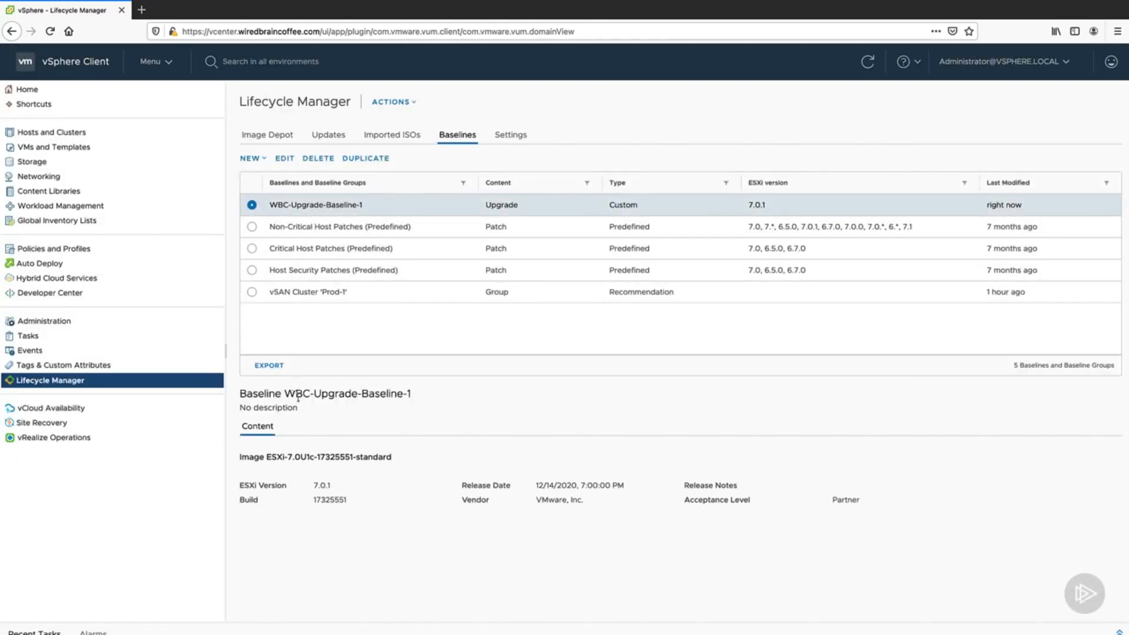
Attach WBC-Upgrade-Baseline-1 to host node0.wiredbraincoffee.com in the Mgmt-1 cluster and check the progress of the resulting scan task.
{"action": "left_click", "coordinate": [167, 65]}
{"action": "left_click", "coordinate": [100, 134]}
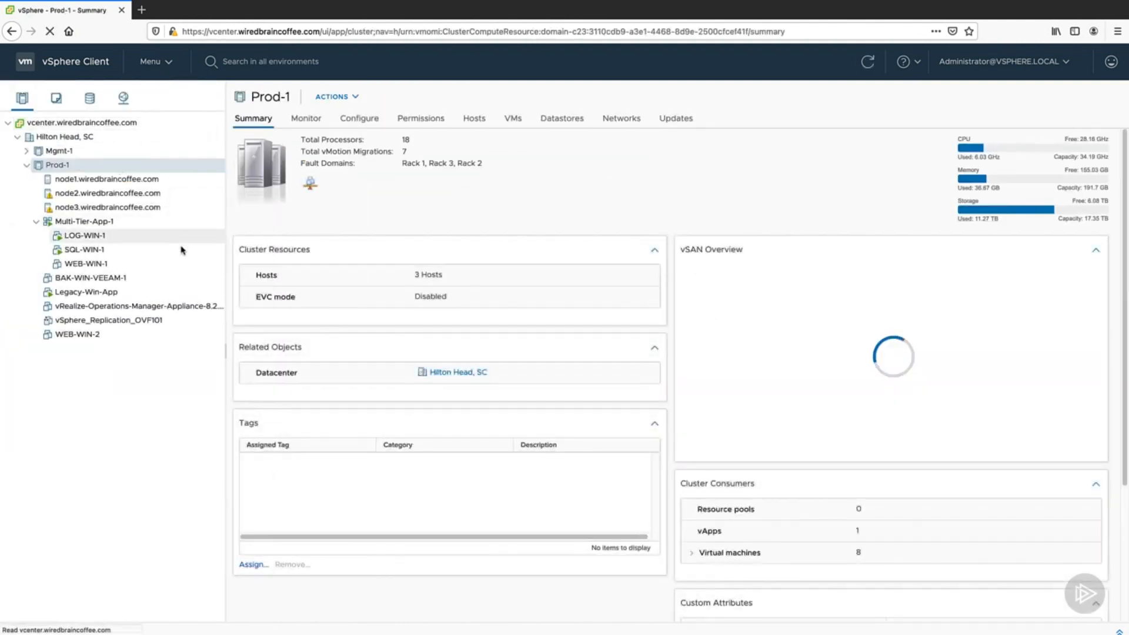
{"action": "left_click", "coordinate": [26, 150]}
{"action": "left_click", "coordinate": [105, 166]}
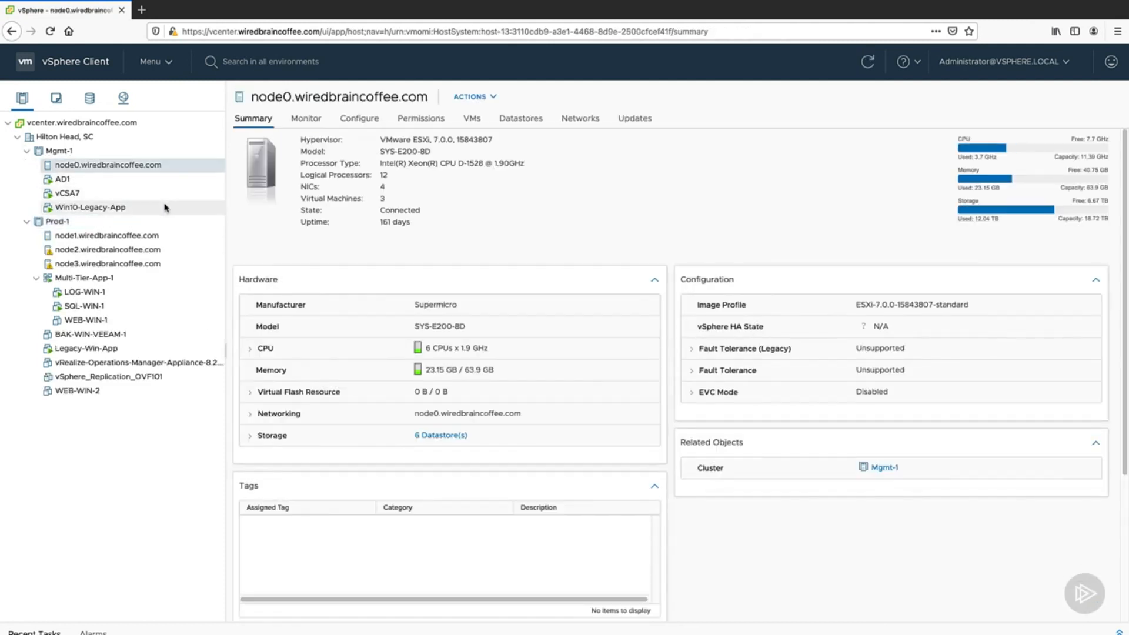
{"action": "left_click", "coordinate": [642, 126]}
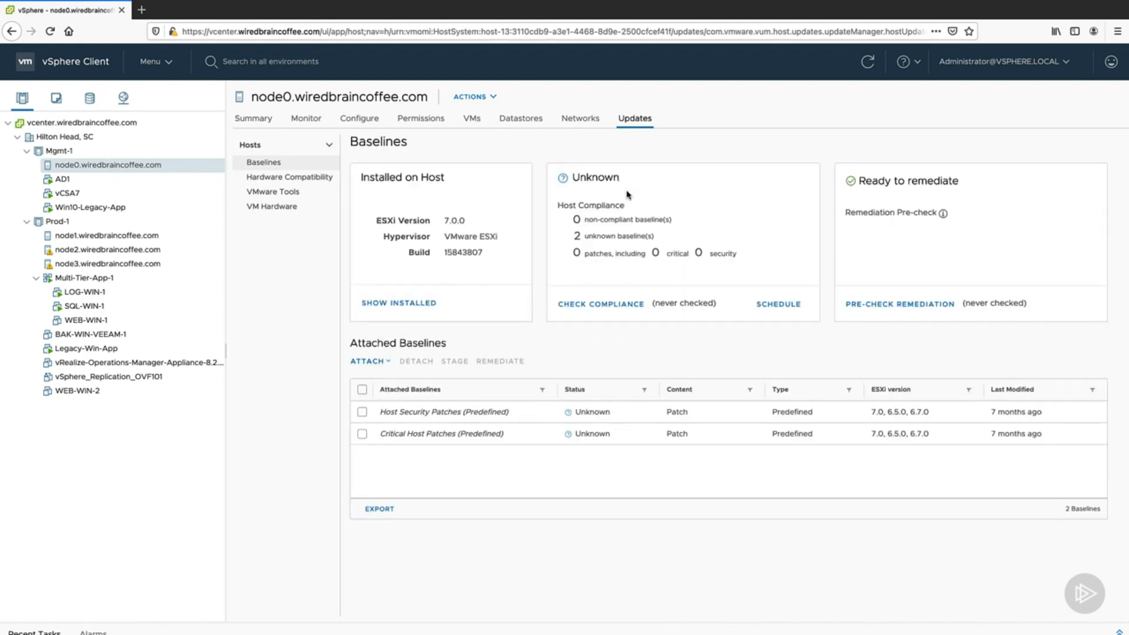
{"action": "left_click", "coordinate": [389, 363]}
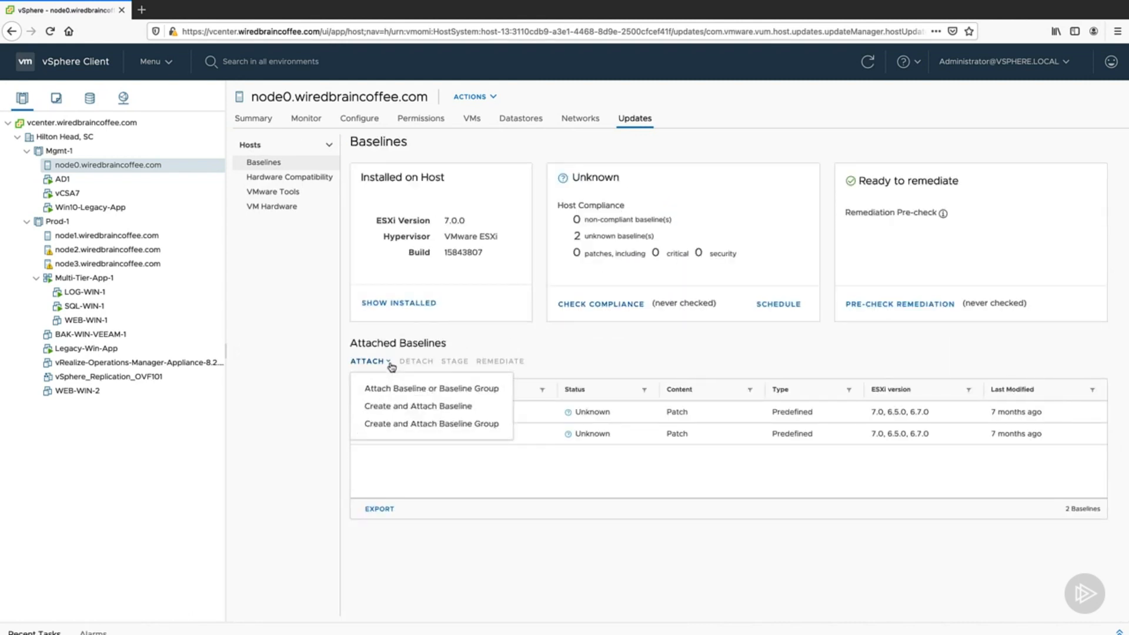
{"action": "left_click", "coordinate": [366, 393]}
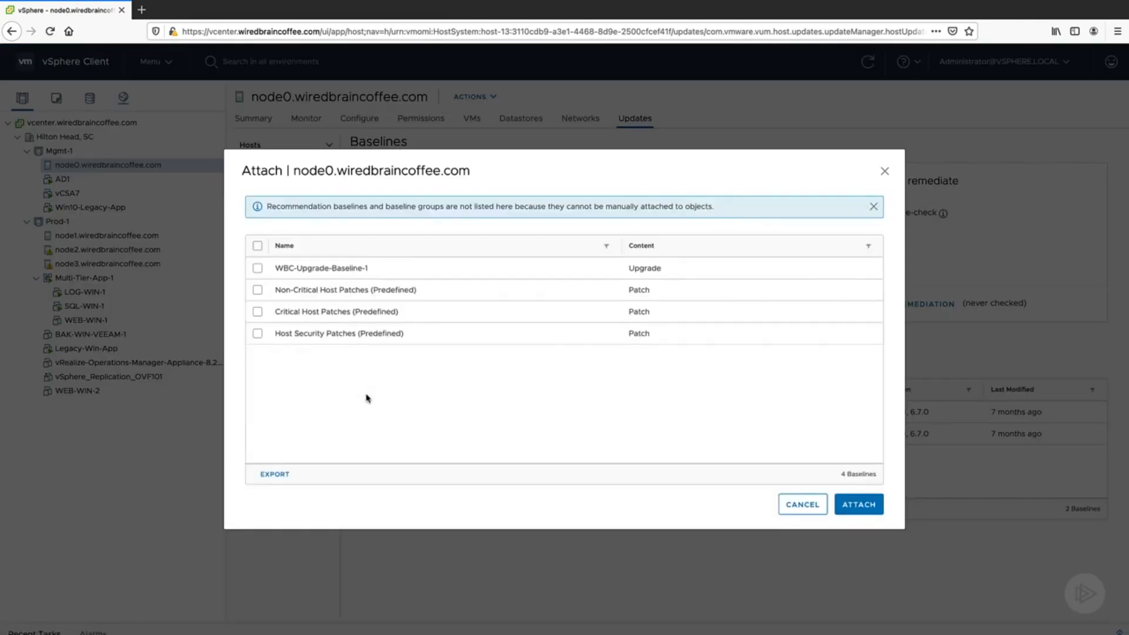
{"action": "left_click", "coordinate": [258, 268]}
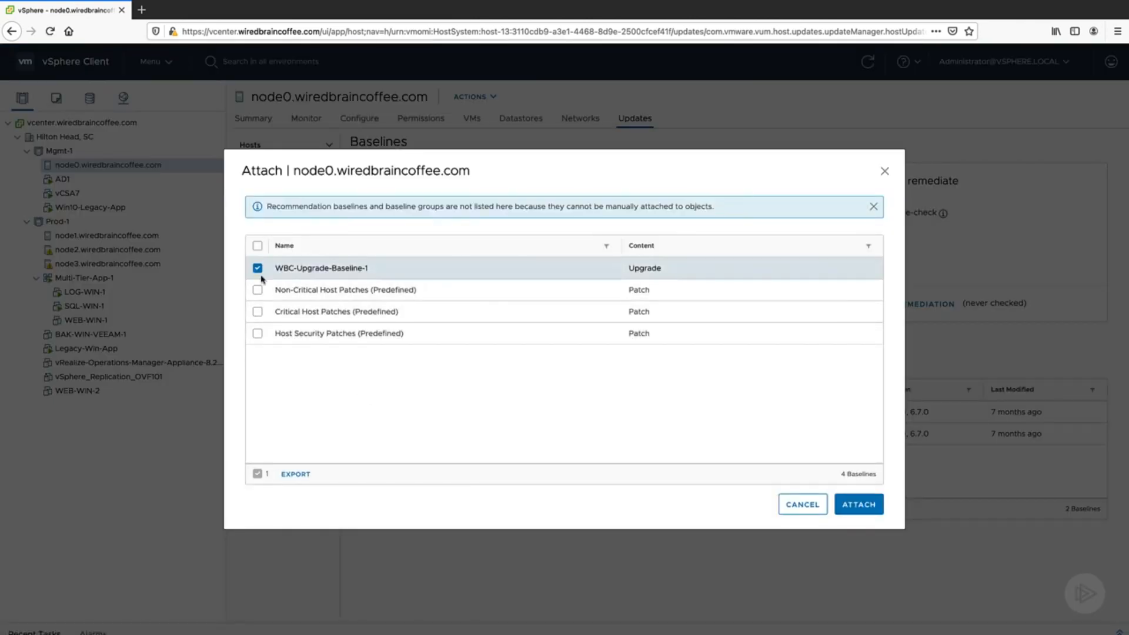
{"action": "left_click", "coordinate": [862, 505]}
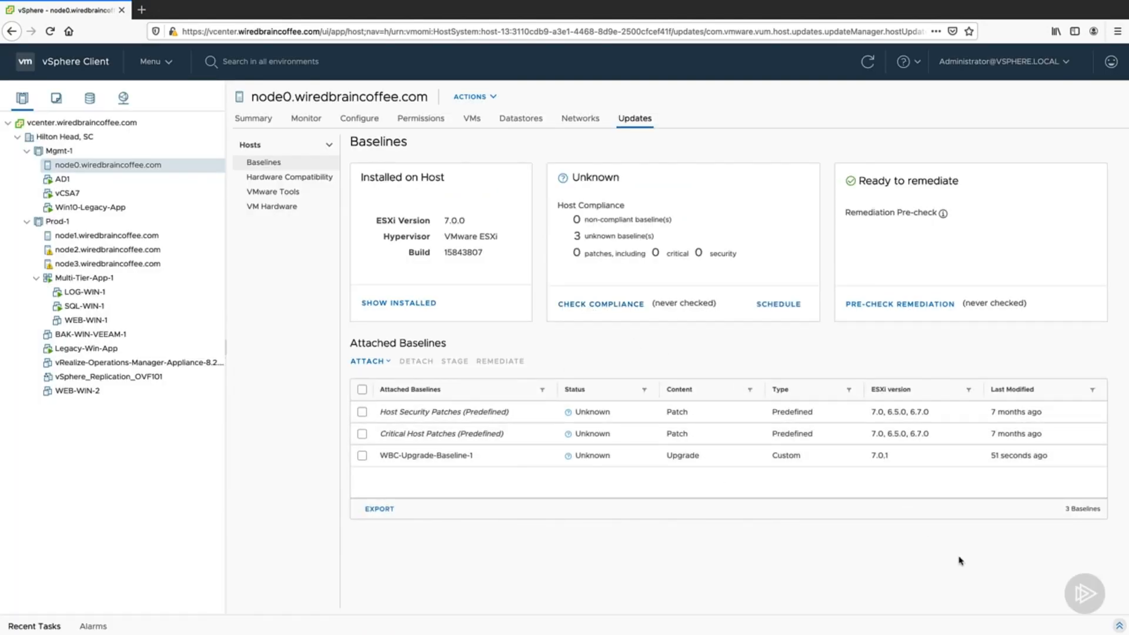
{"action": "left_click", "coordinate": [1118, 622]}
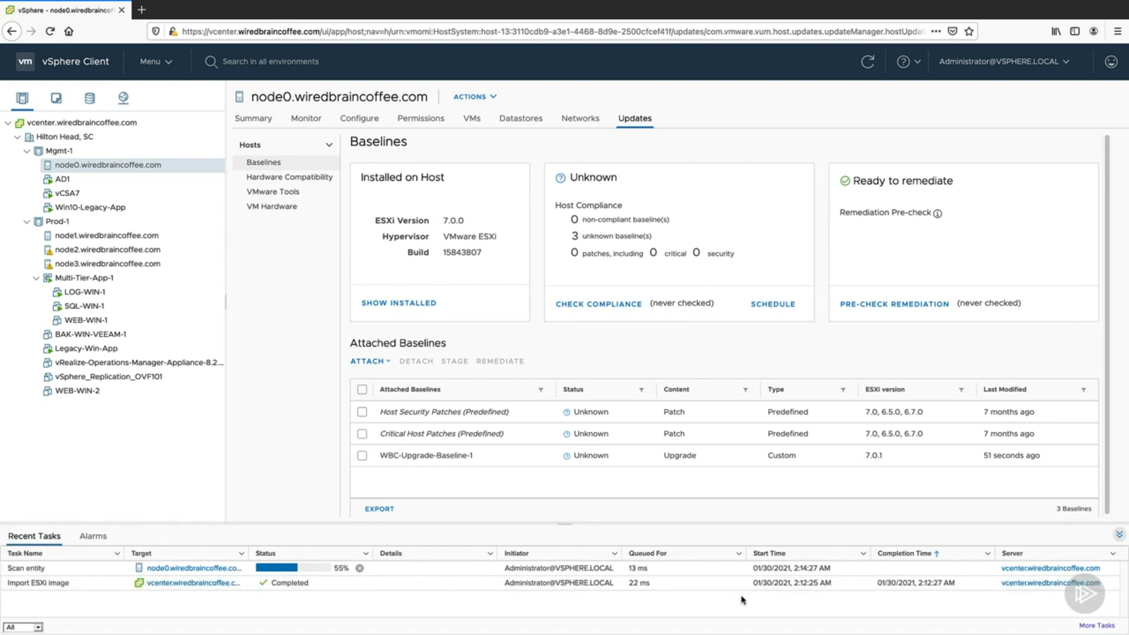
{"action": "left_click", "coordinate": [1119, 534]}
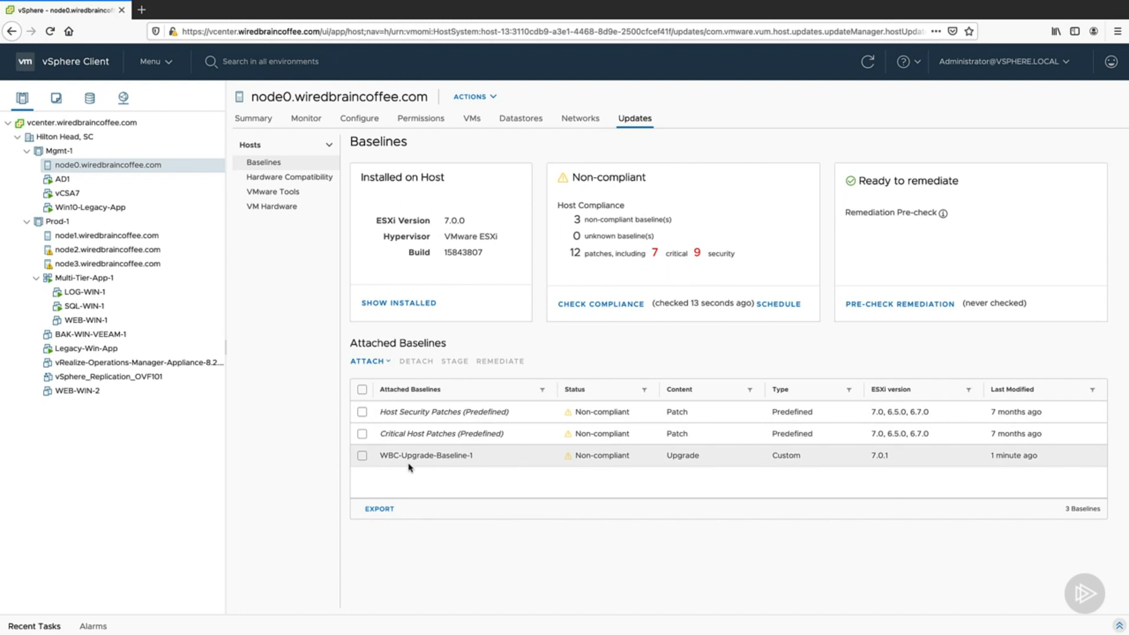
Review the attached WBC-Upgrade-Baseline-1 on node0, request its remediation, and accept the end user license agreement.
{"action": "left_click", "coordinate": [361, 456]}
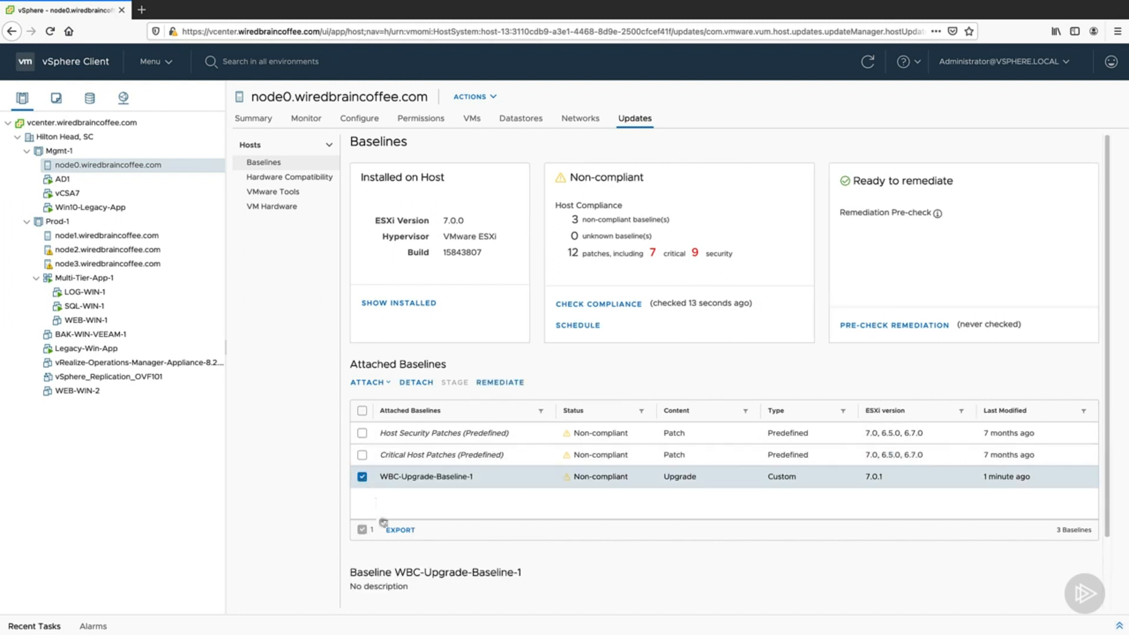
{"action": "scroll", "coordinate": [421, 592], "scroll_direction": "down", "scroll_amount": 2}
{"action": "scroll", "coordinate": [421, 592], "scroll_direction": "down", "scroll_amount": 1}
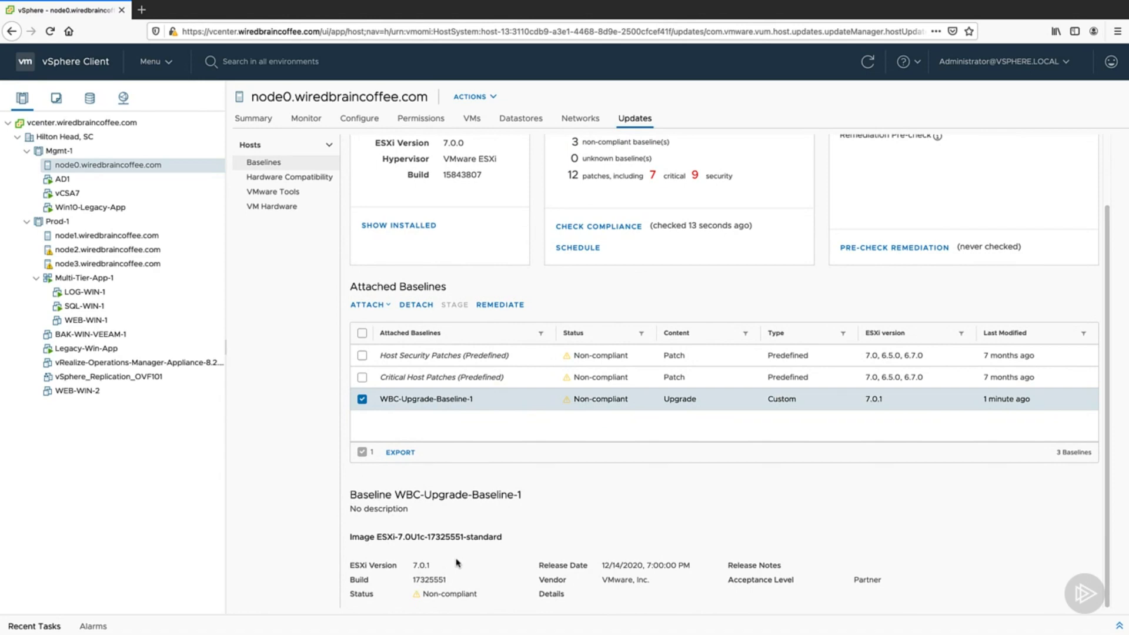
{"action": "scroll", "coordinate": [452, 564], "scroll_direction": "up", "scroll_amount": 2}
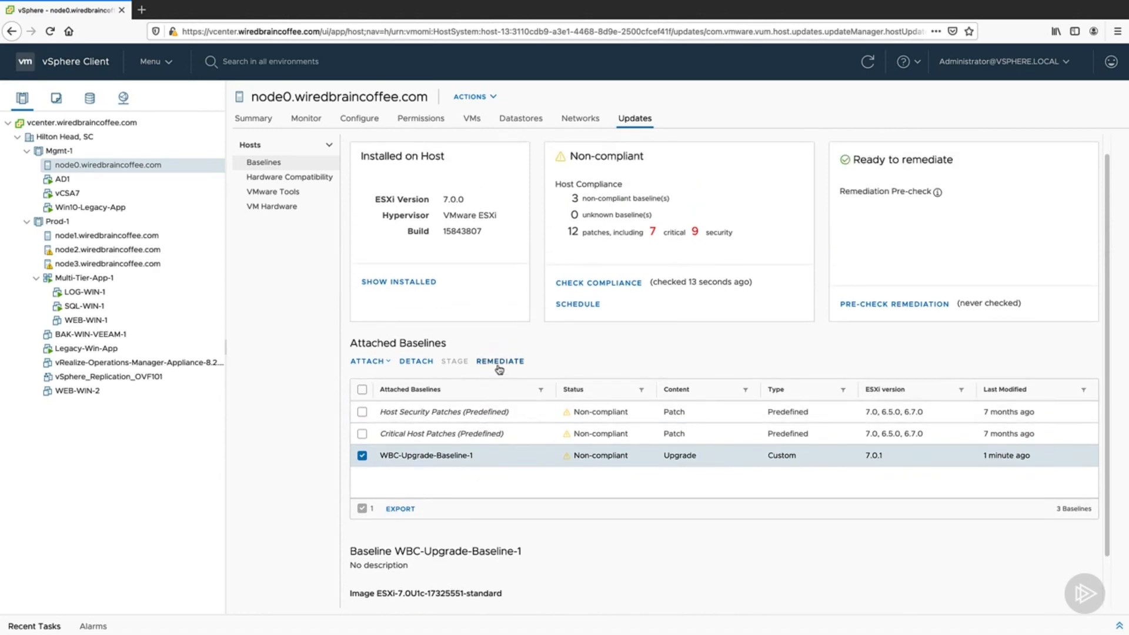
{"action": "left_click", "coordinate": [499, 362]}
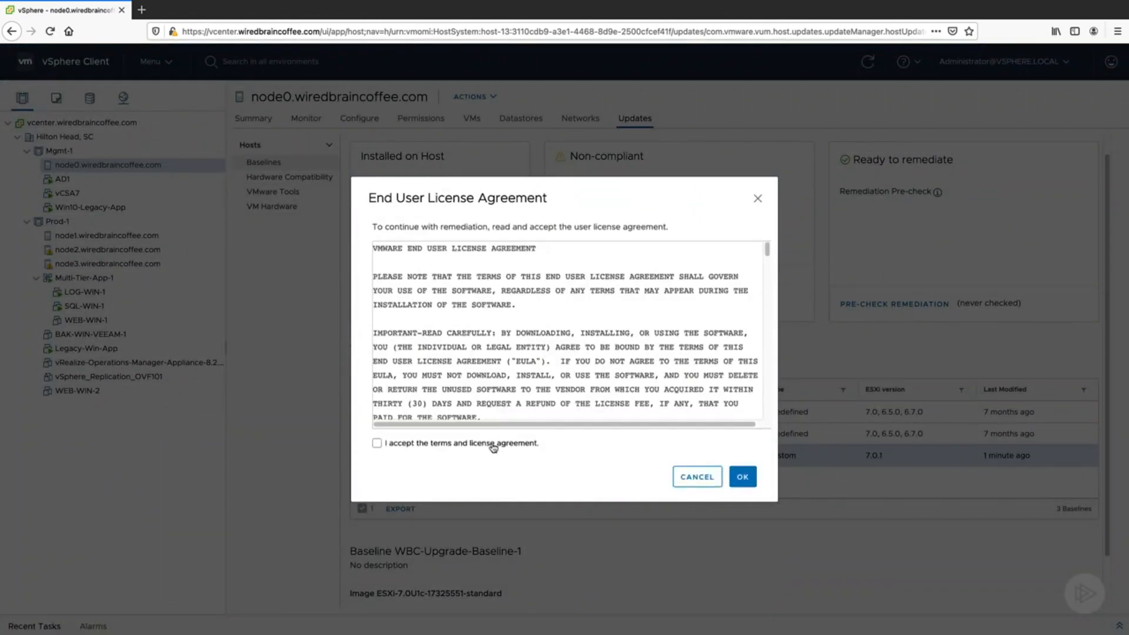
{"action": "left_click", "coordinate": [492, 447]}
{"action": "left_click", "coordinate": [742, 477]}
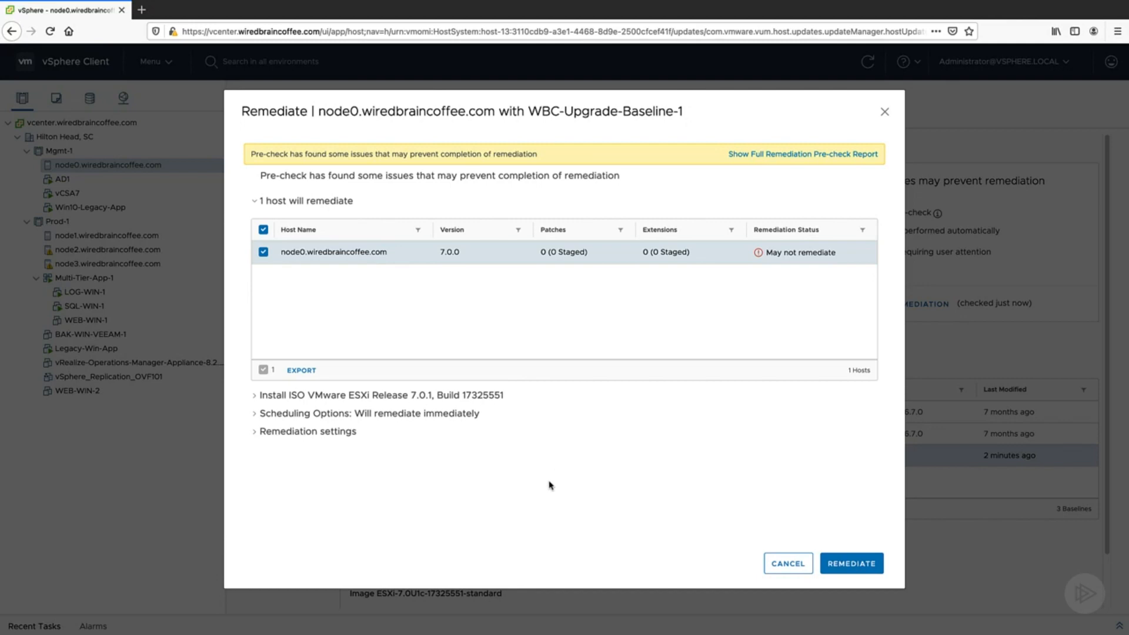
Examine the full remediation pre-check report for node0, including the cluster issue, host summary and host issue details, and close it.
{"action": "left_click", "coordinate": [764, 155]}
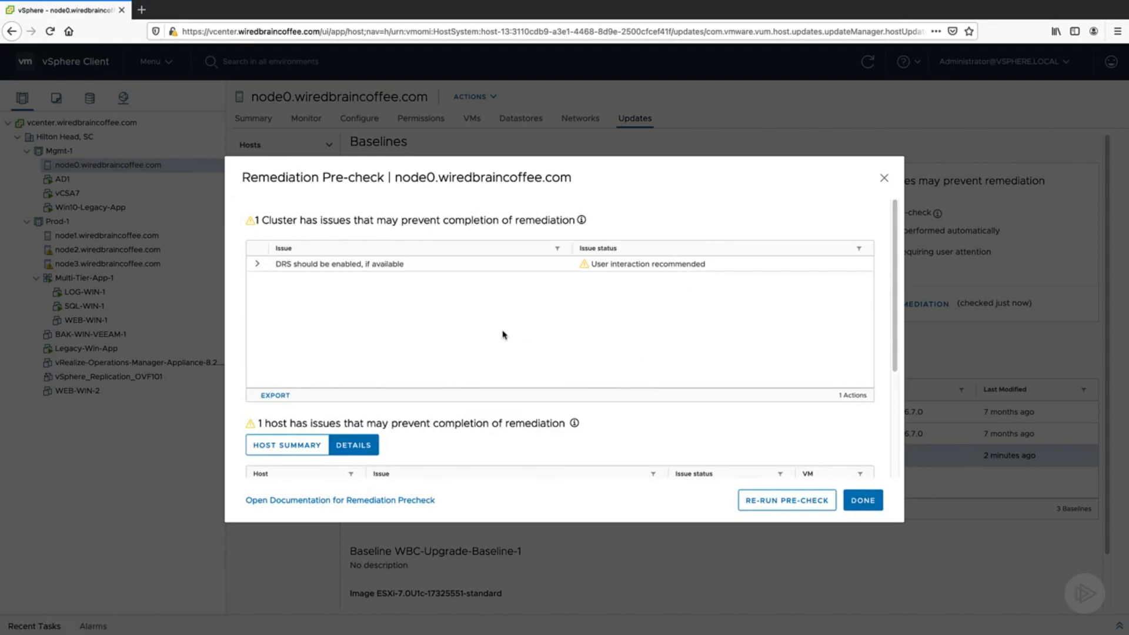
{"action": "left_click", "coordinate": [258, 266]}
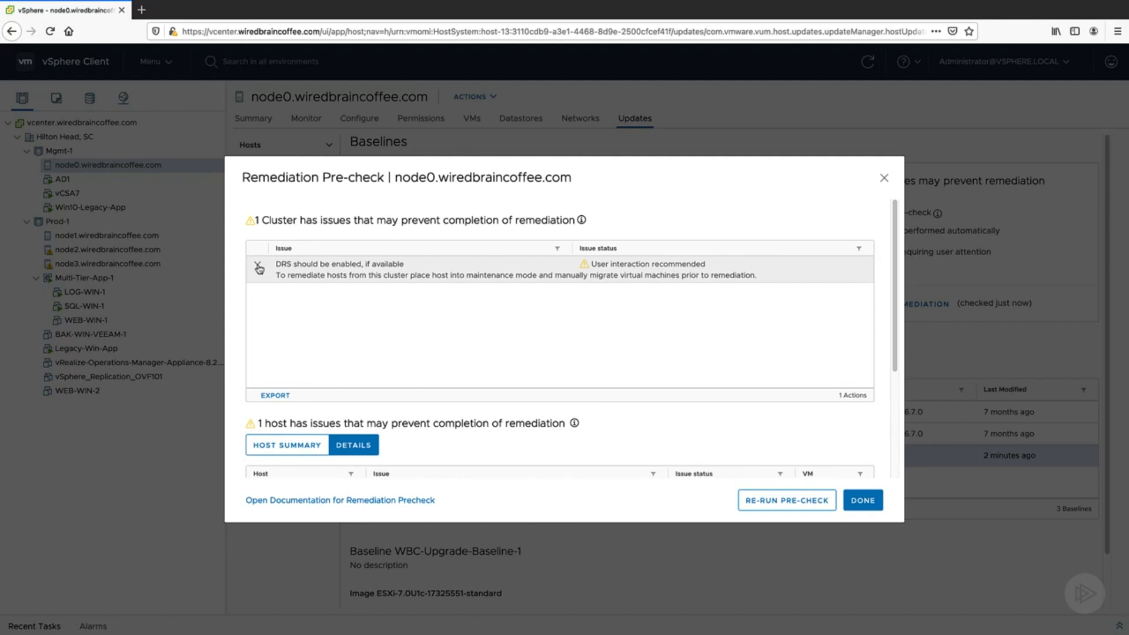
{"action": "left_click", "coordinate": [258, 268]}
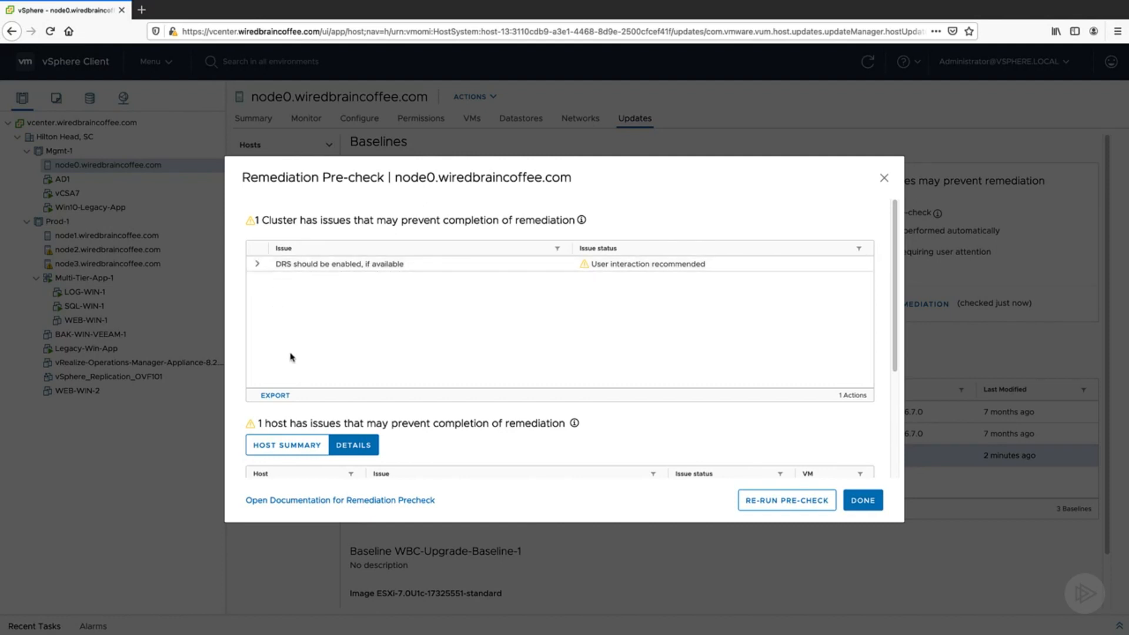
{"action": "scroll", "coordinate": [421, 442], "scroll_direction": "down", "scroll_amount": 1}
{"action": "scroll", "coordinate": [479, 442], "scroll_direction": "down", "scroll_amount": 3}
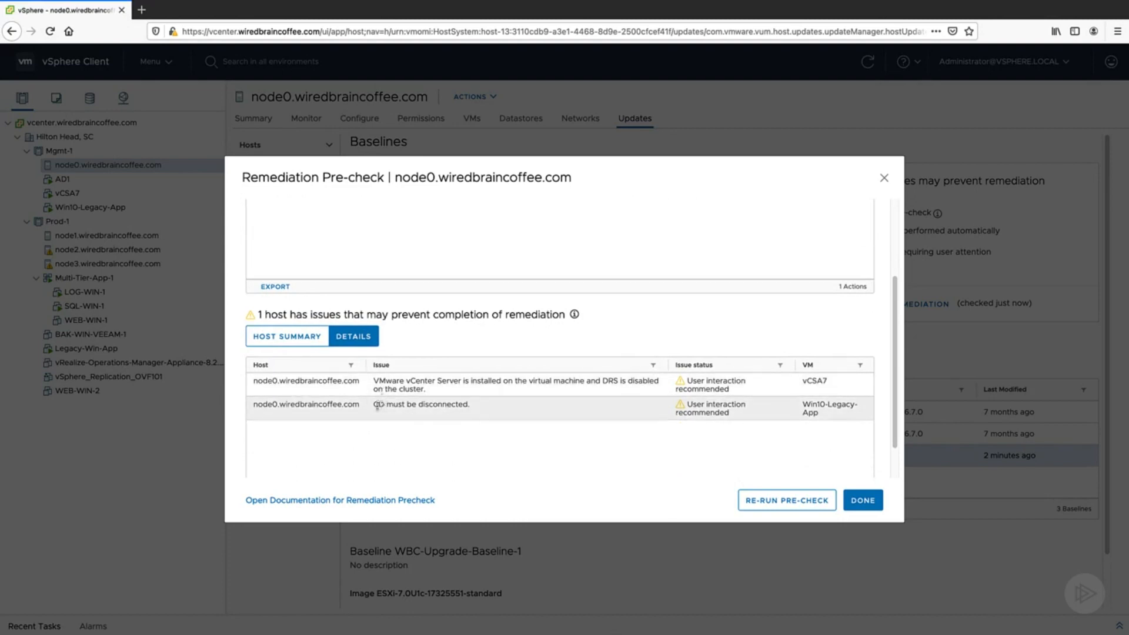
{"action": "scroll", "coordinate": [388, 397], "scroll_direction": "down", "scroll_amount": 1}
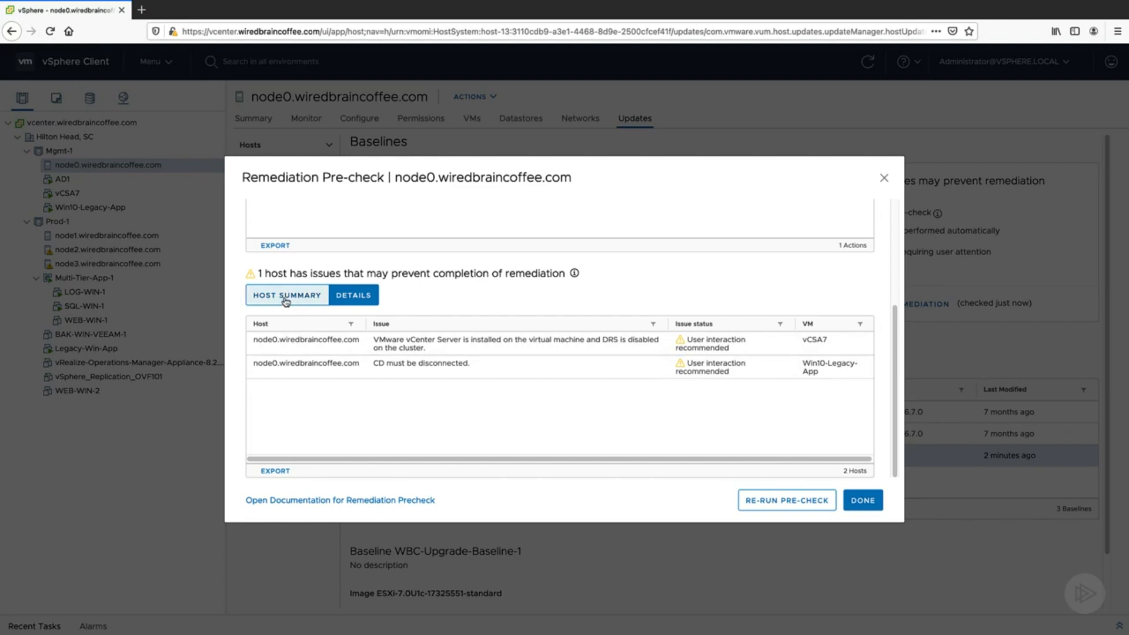
{"action": "left_click", "coordinate": [306, 301]}
{"action": "left_click", "coordinate": [354, 295]}
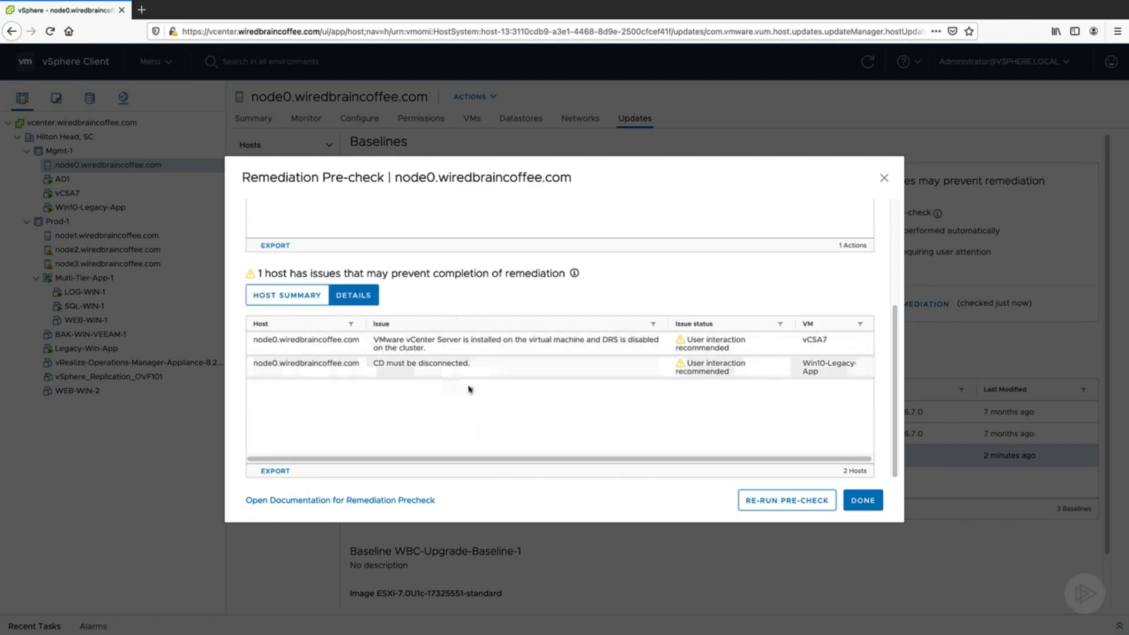
{"action": "scroll", "coordinate": [461, 397], "scroll_direction": "up", "scroll_amount": 3}
{"action": "scroll", "coordinate": [460, 397], "scroll_direction": "up", "scroll_amount": 2}
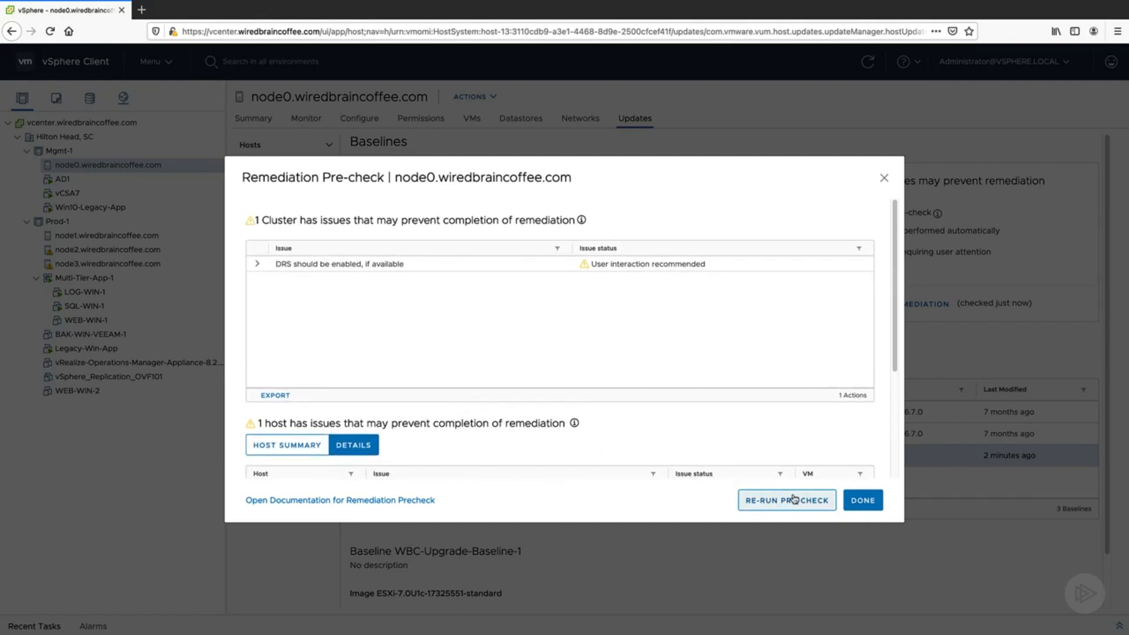
{"action": "left_click", "coordinate": [884, 178]}
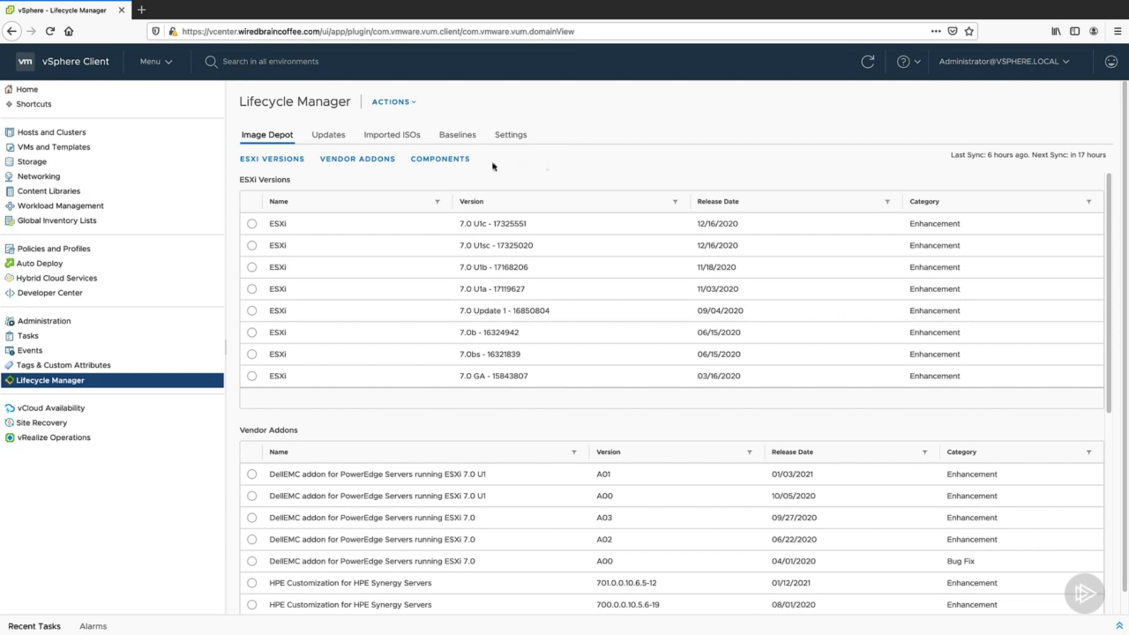
Start the single-image setup for the Prod-1 cluster and choose ESXi version 7.0 U1c - 17325551 for the image.
{"action": "left_click", "coordinate": [134, 135]}
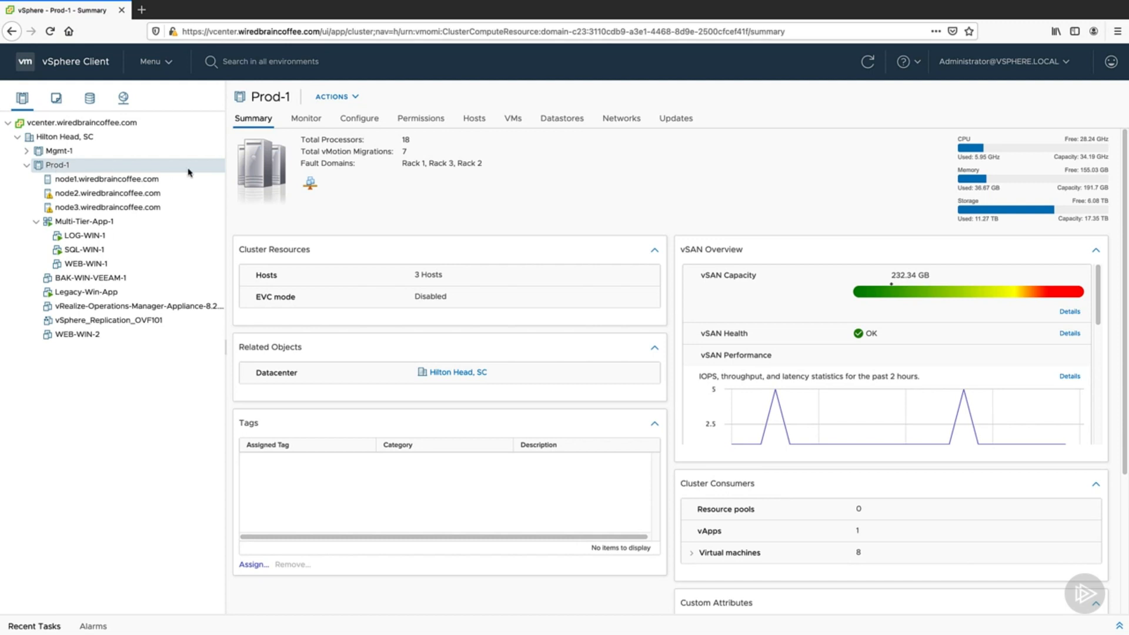
{"action": "left_click", "coordinate": [678, 121]}
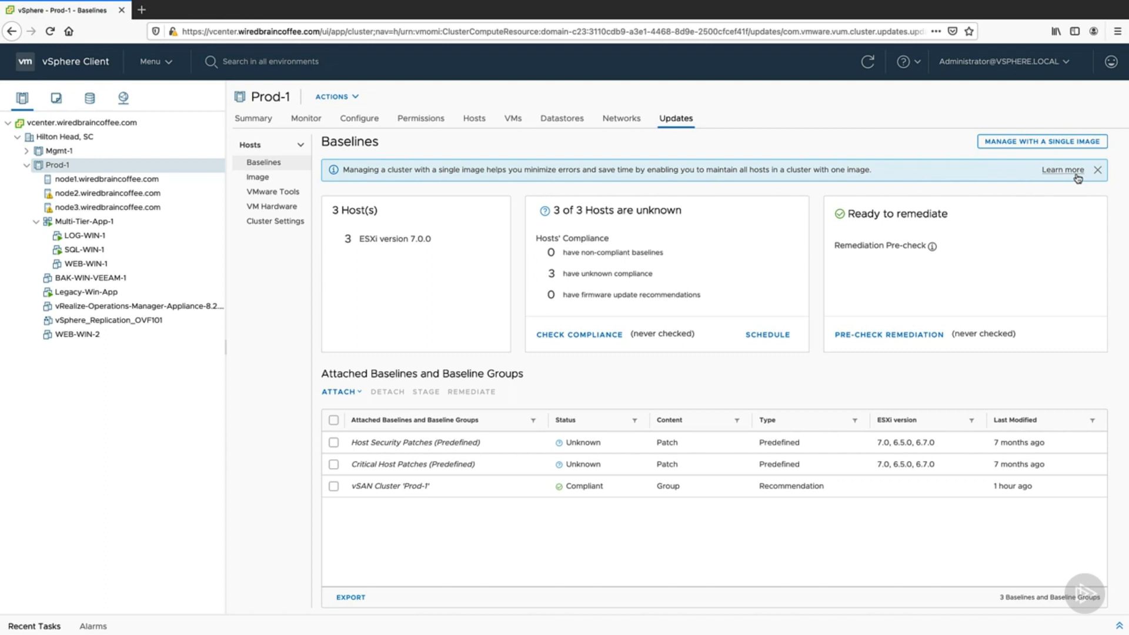
{"action": "left_click", "coordinate": [1097, 170]}
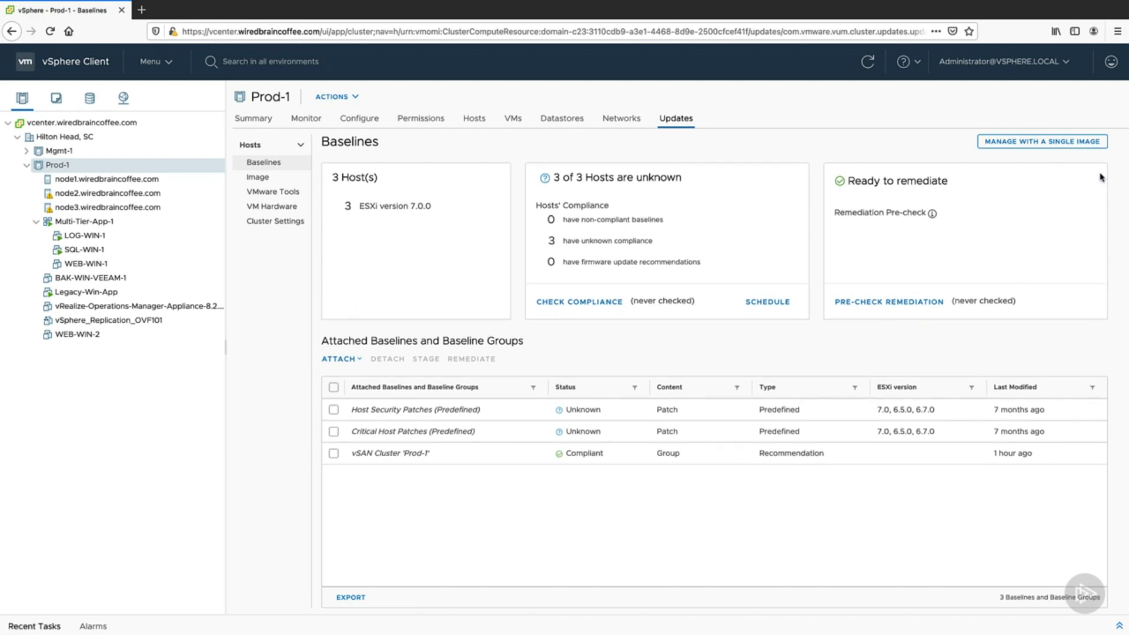
{"action": "left_click", "coordinate": [1030, 151]}
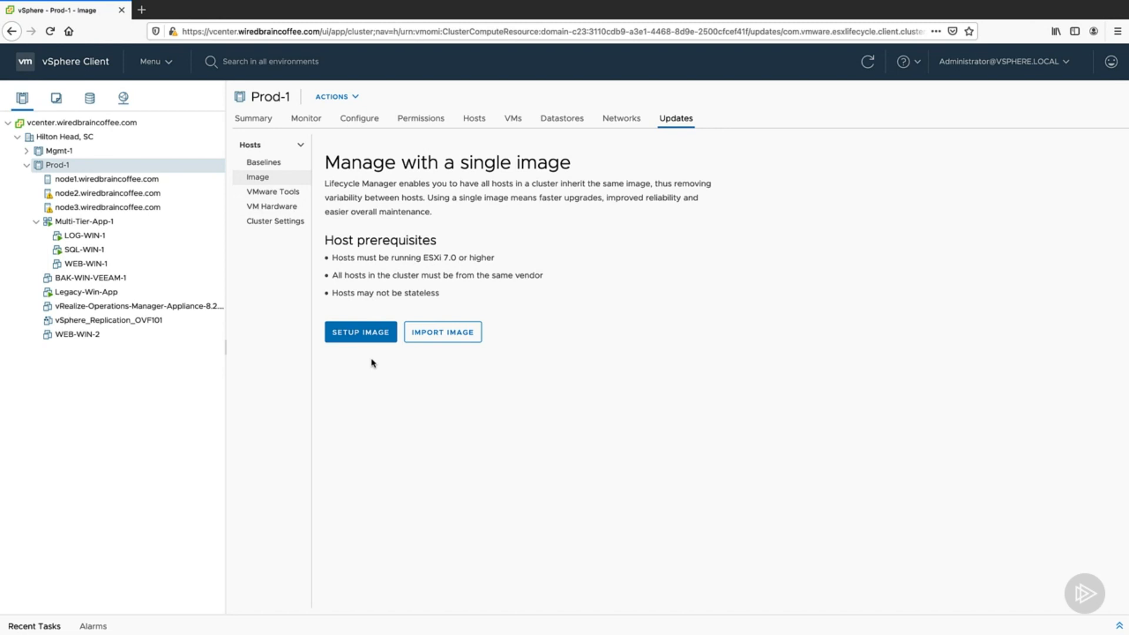
{"action": "left_click", "coordinate": [354, 336]}
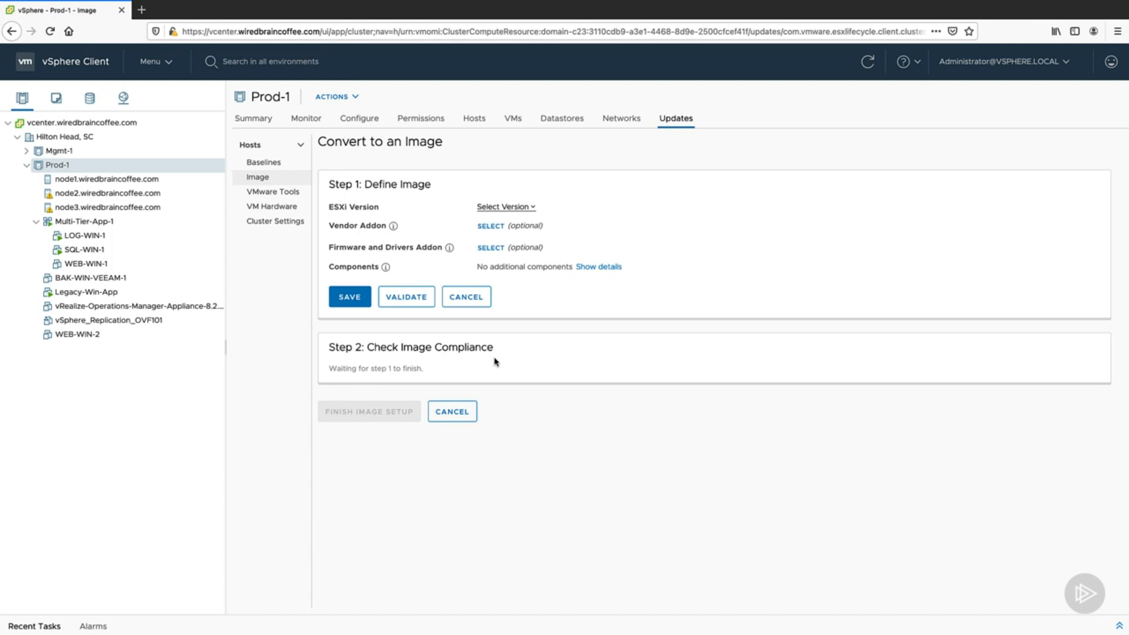
{"action": "left_click", "coordinate": [532, 209]}
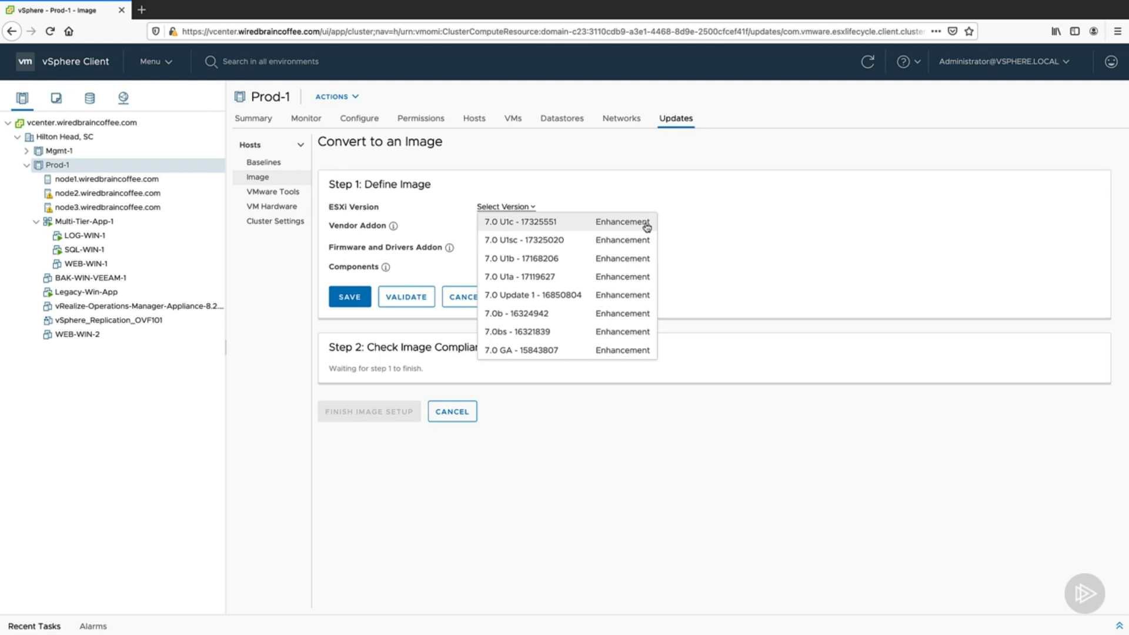
{"action": "left_click", "coordinate": [575, 229]}
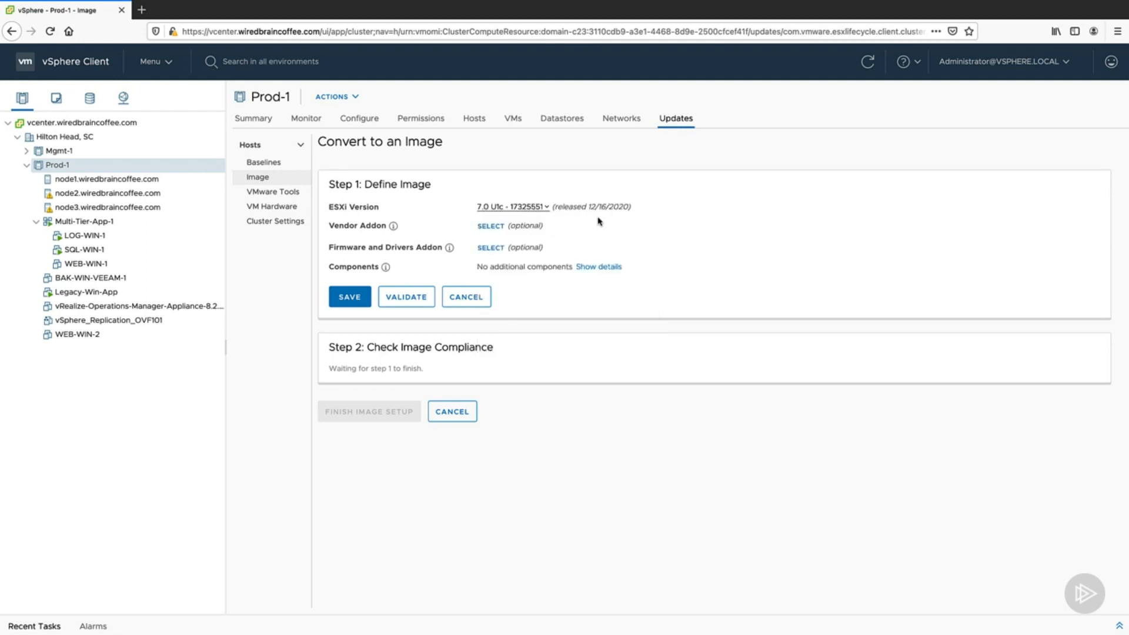
Look through the optional vendor addons and the hardware support manager choices for firmware and drivers, leaving both addons unselected.
{"action": "left_click", "coordinate": [493, 227]}
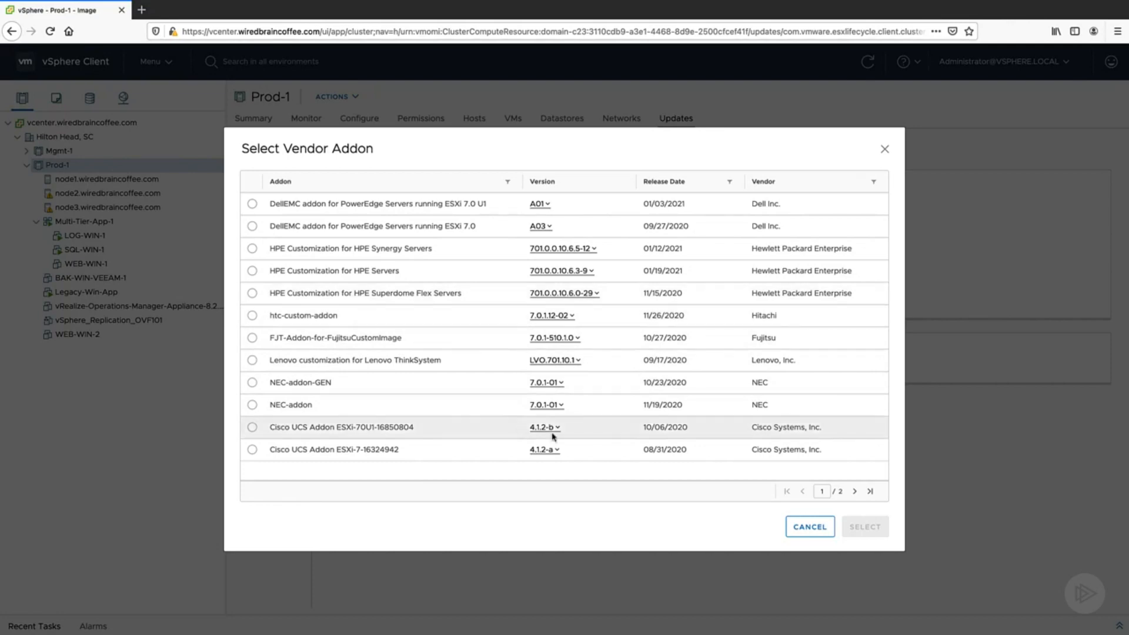
{"action": "left_click", "coordinate": [811, 527]}
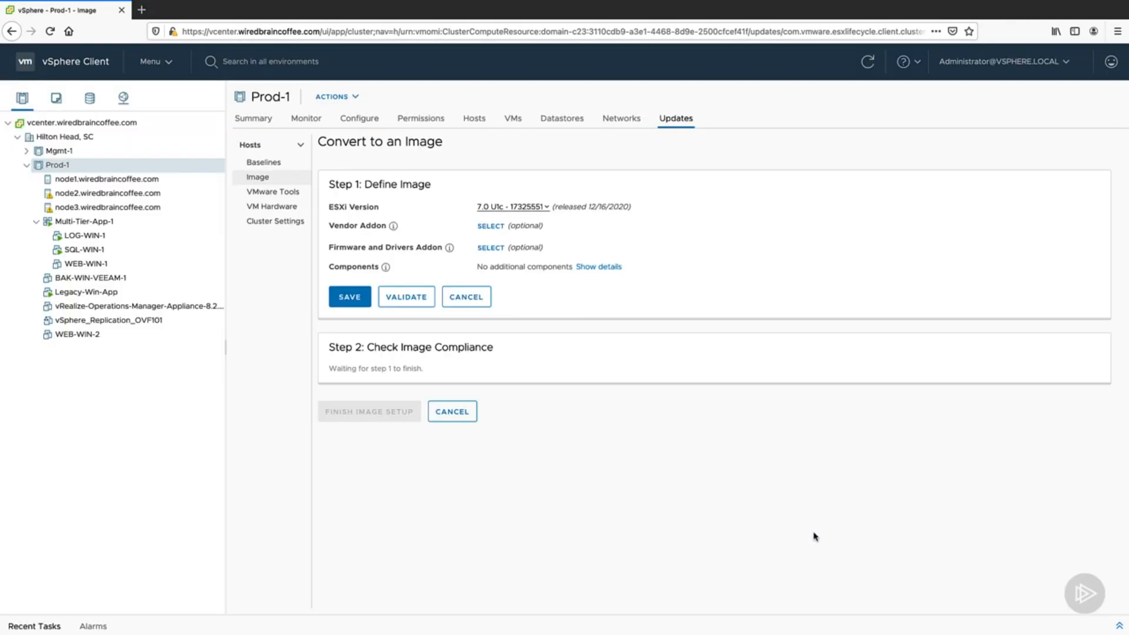
{"action": "left_click", "coordinate": [491, 248]}
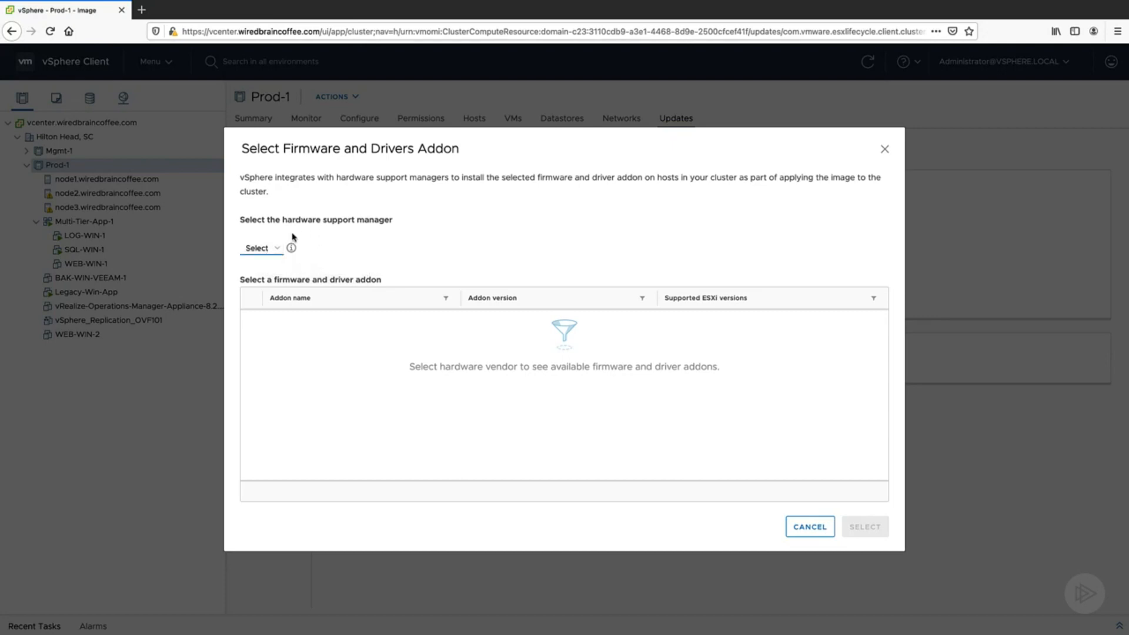
{"action": "left_click", "coordinate": [267, 252]}
{"action": "left_click", "coordinate": [802, 527]}
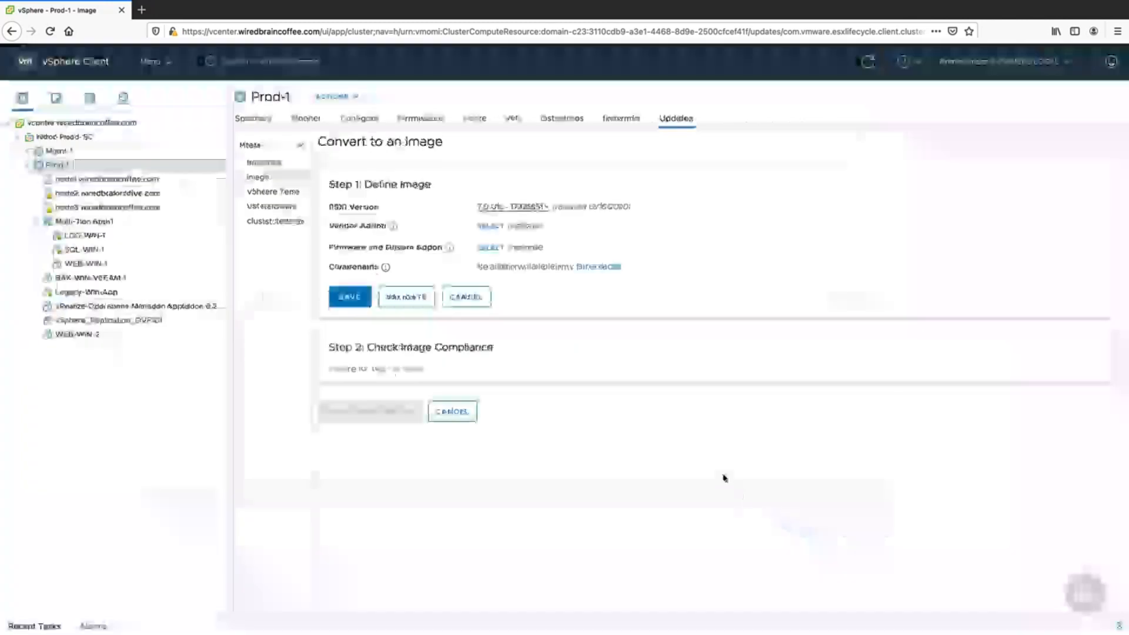
Check the image's component details with all components shown, collapse them, and save the image definition.
{"action": "left_click", "coordinate": [601, 269]}
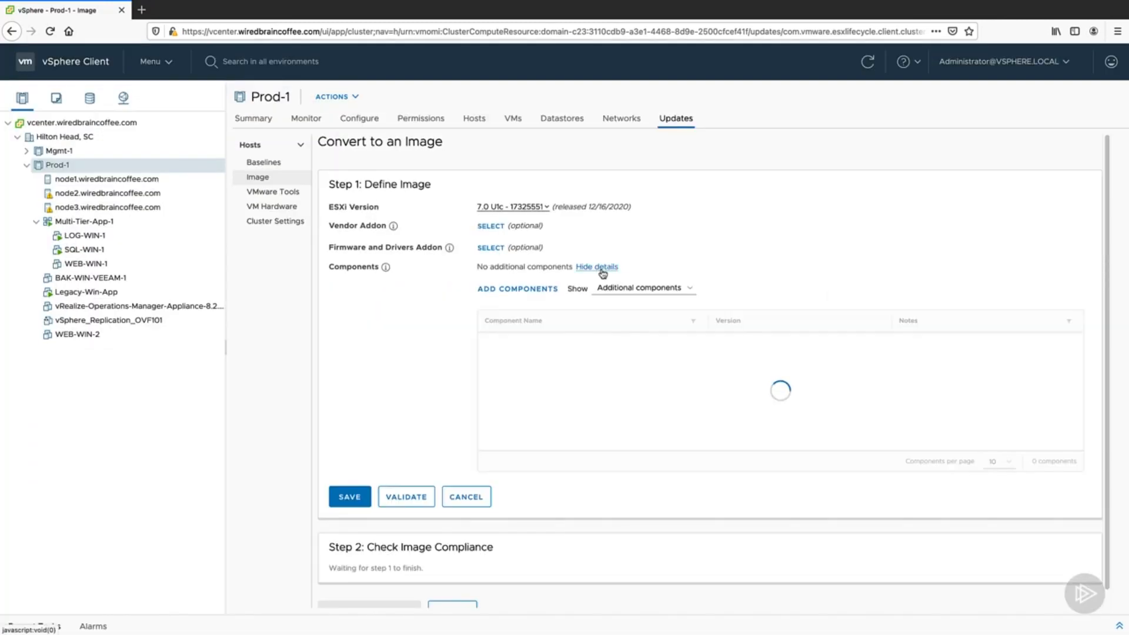
{"action": "left_click", "coordinate": [654, 293]}
{"action": "left_click", "coordinate": [655, 297]}
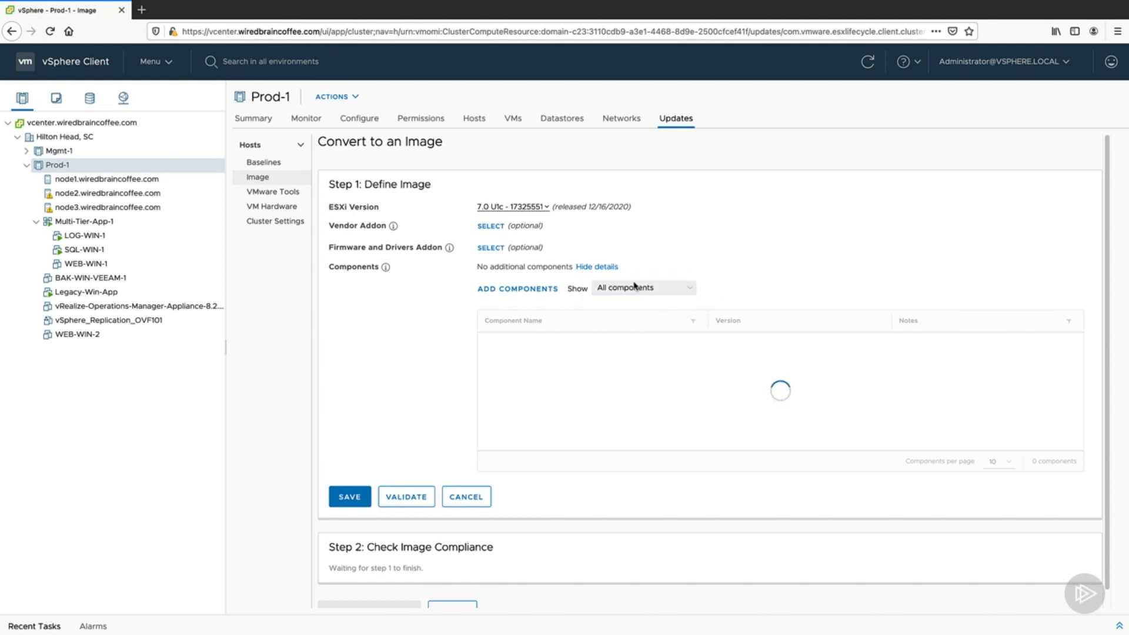
{"action": "left_click", "coordinate": [613, 268]}
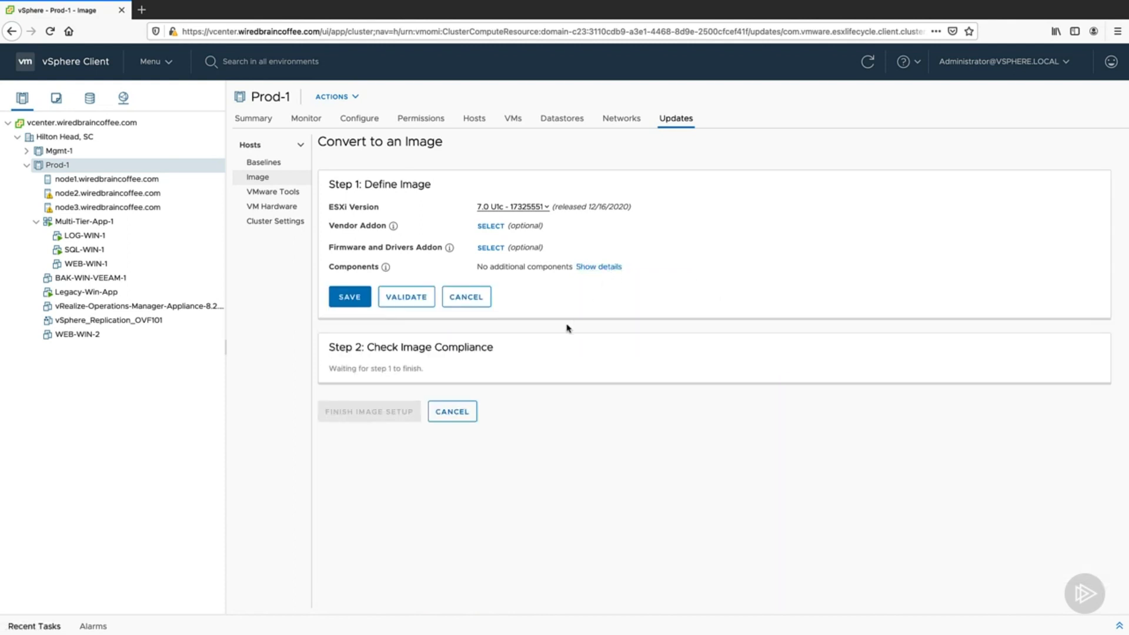
{"action": "left_click", "coordinate": [351, 301]}
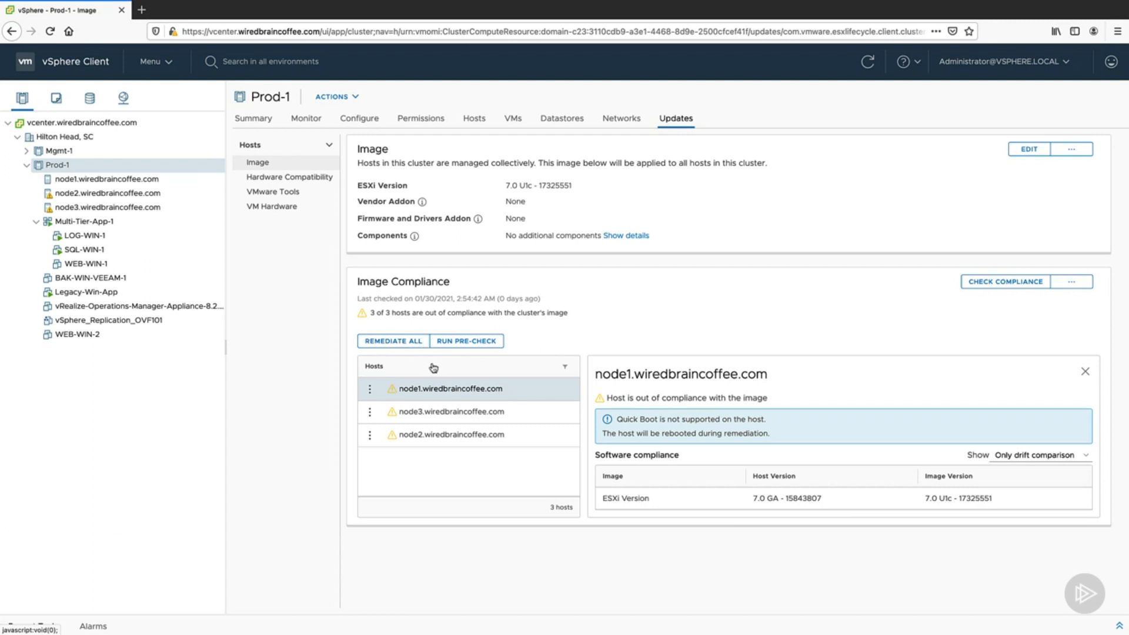
Examine the image compliance details of the Prod-1 hosts node3, node2 and node1.
{"action": "left_click", "coordinate": [432, 412]}
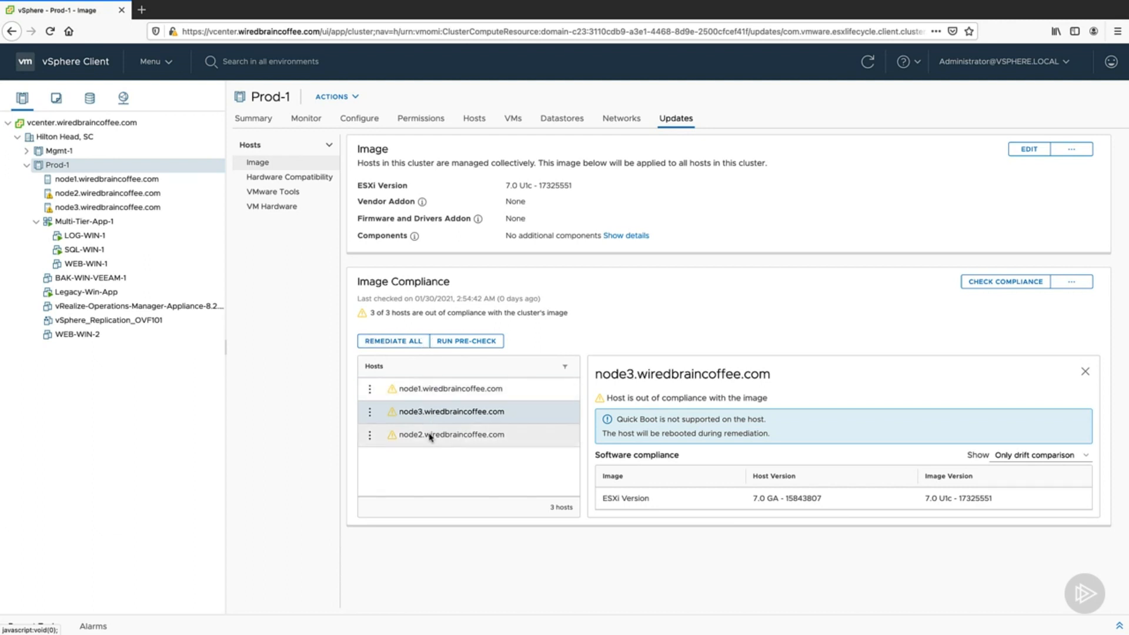
{"action": "left_click", "coordinate": [431, 436]}
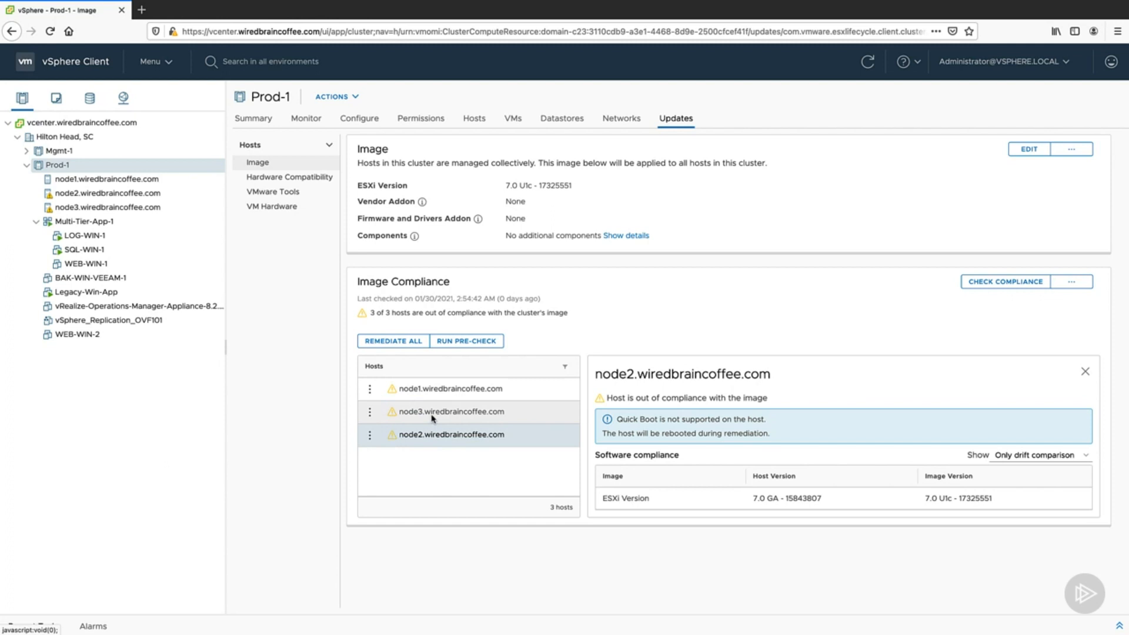
{"action": "left_click", "coordinate": [432, 416]}
{"action": "left_click", "coordinate": [435, 393]}
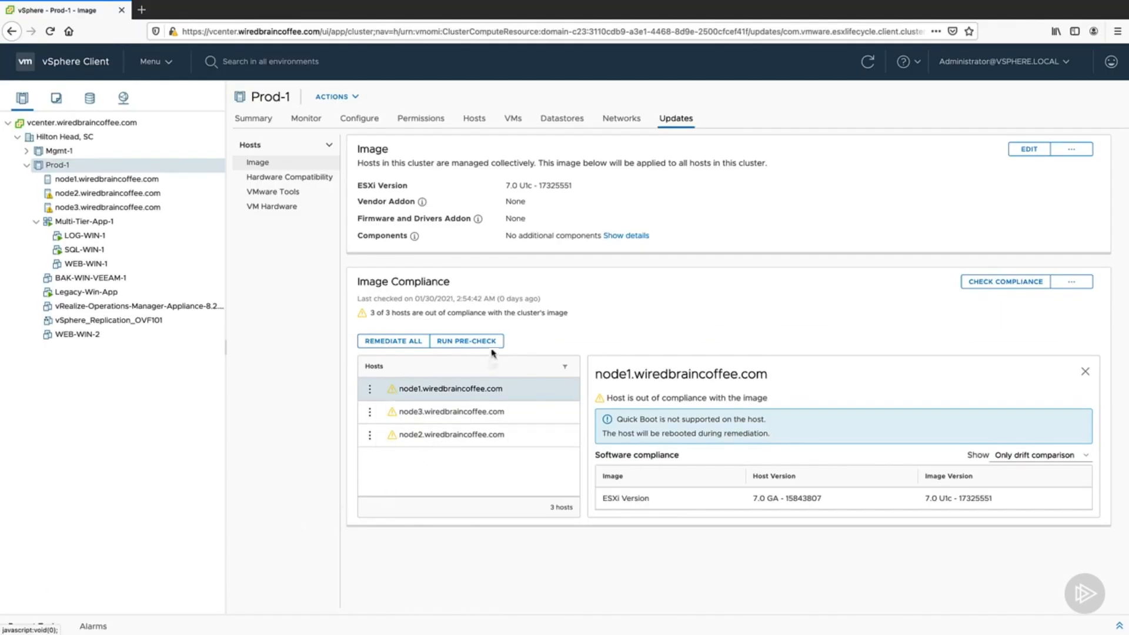
Run a remediation pre-check on the Prod-1 hosts and review its outcome and each host's compliance details.
{"action": "left_click", "coordinate": [488, 345]}
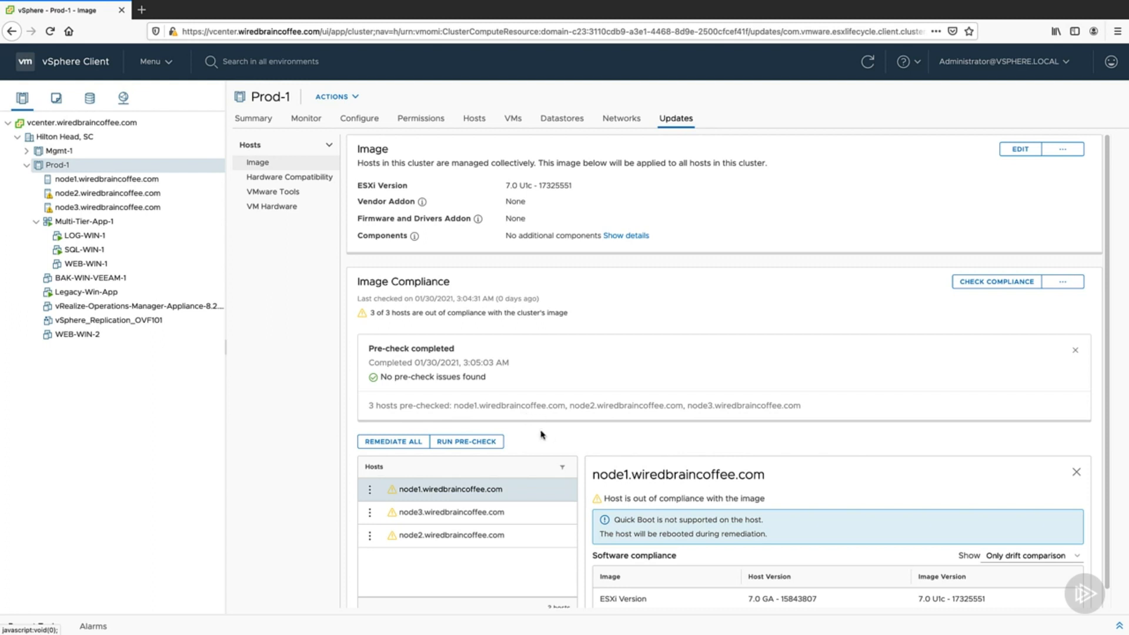
{"action": "scroll", "coordinate": [541, 435], "scroll_direction": "down", "scroll_amount": 1}
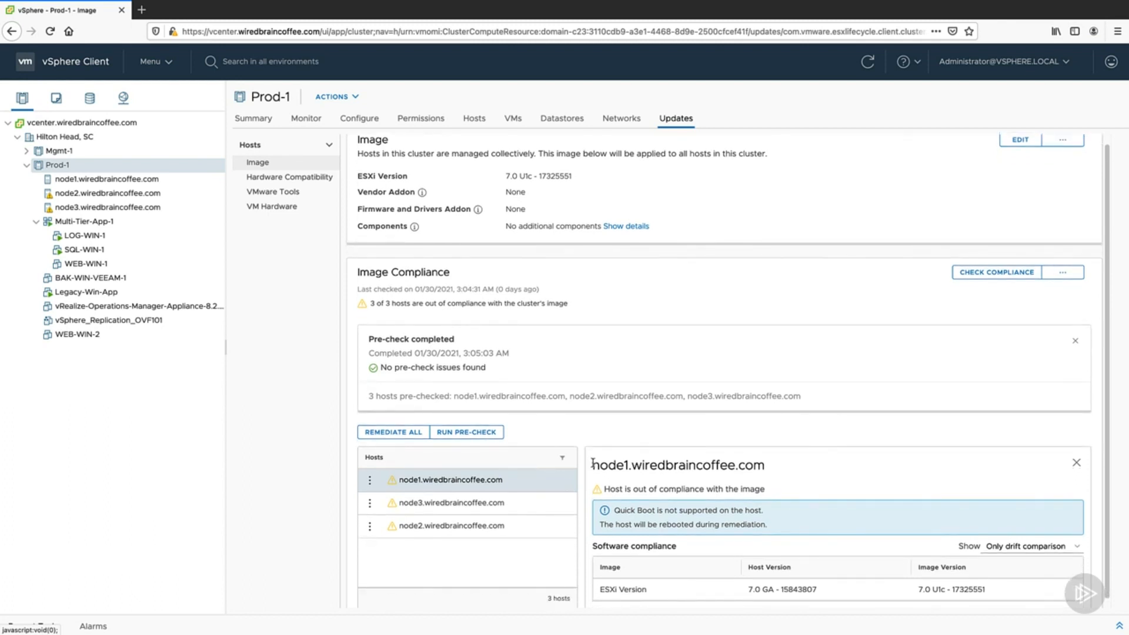
{"action": "scroll", "coordinate": [591, 464], "scroll_direction": "down", "scroll_amount": 1}
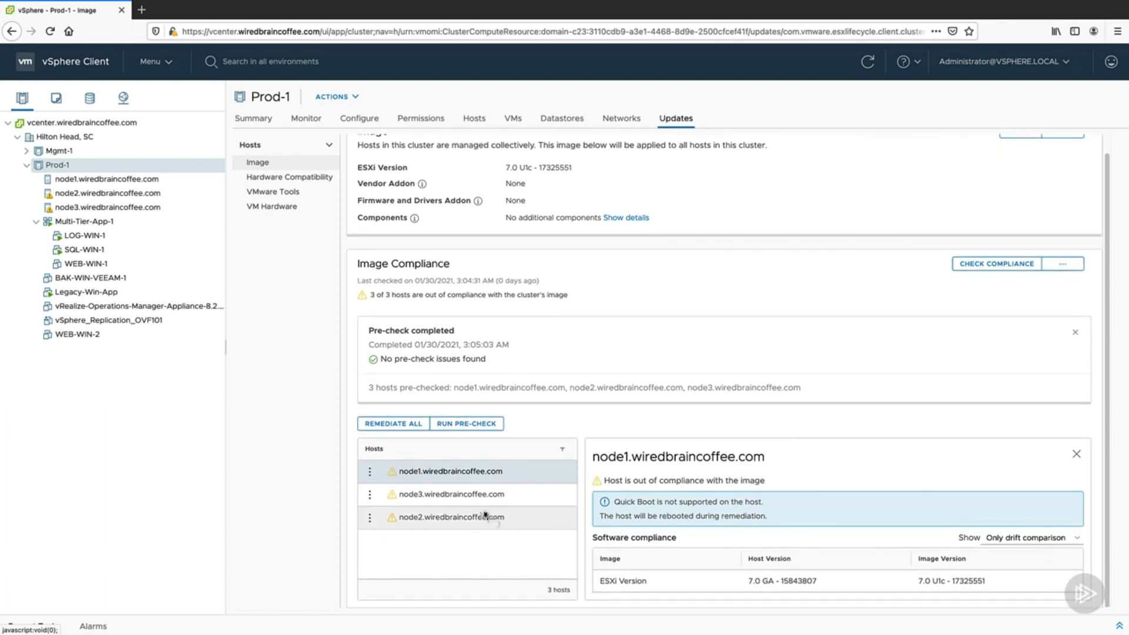
{"action": "left_click", "coordinate": [468, 498]}
{"action": "left_click", "coordinate": [461, 519]}
{"action": "left_click", "coordinate": [445, 497]}
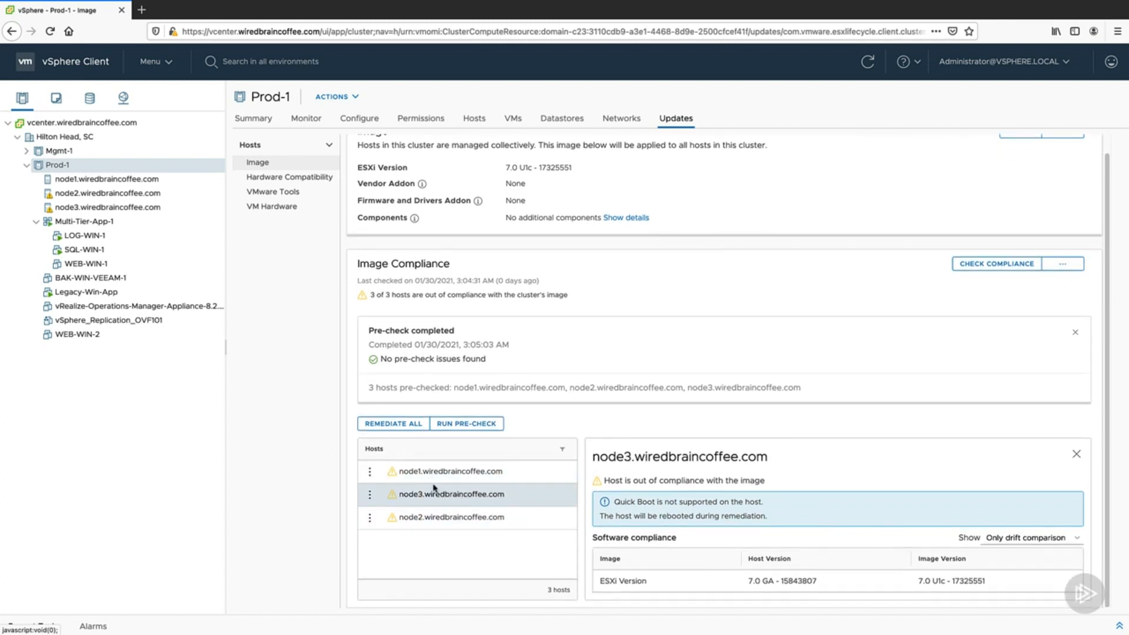
{"action": "left_click", "coordinate": [435, 474]}
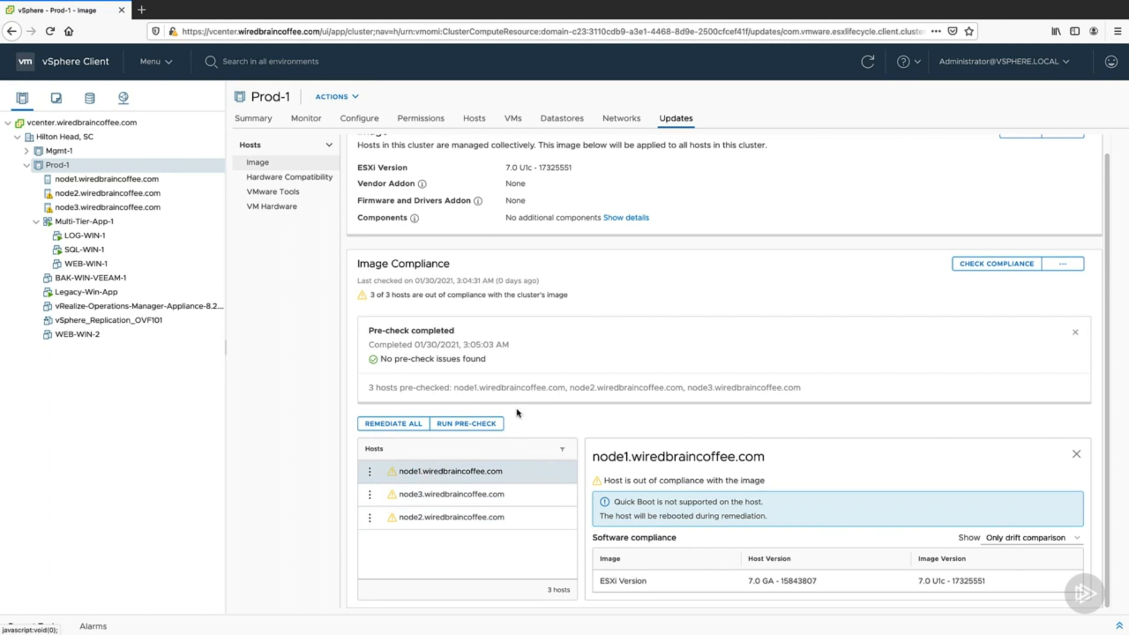
Remediate all Prod-1 hosts against the cluster image with the end user license agreement accepted, and collapse the recent tasks list.
{"action": "left_click", "coordinate": [384, 429]}
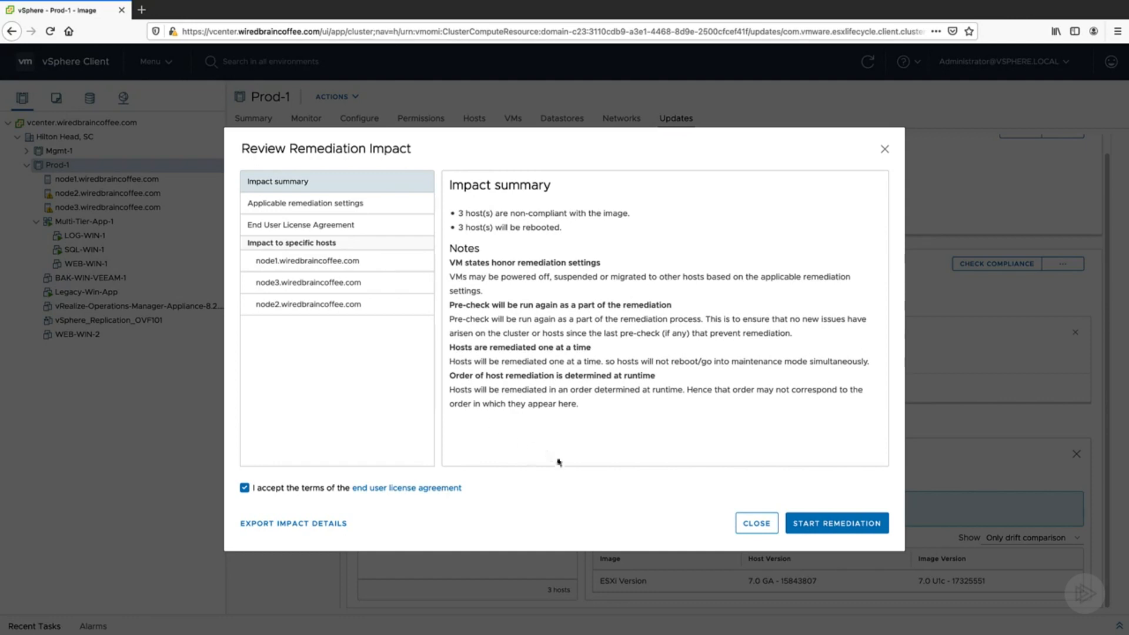
{"action": "left_click", "coordinate": [832, 533]}
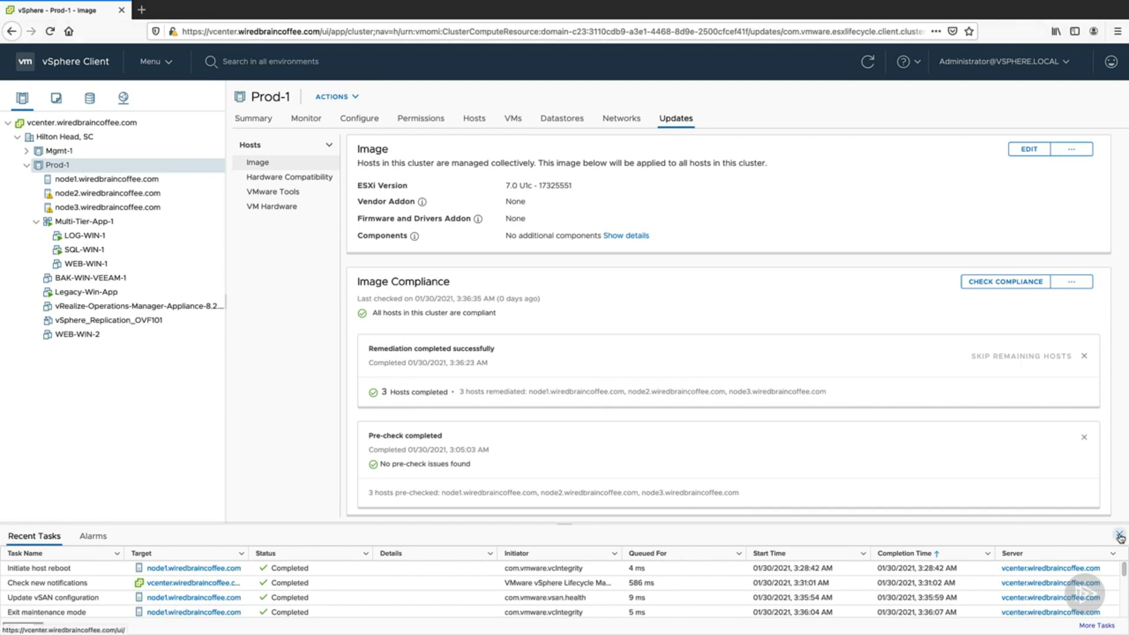
{"action": "left_click", "coordinate": [1119, 536]}
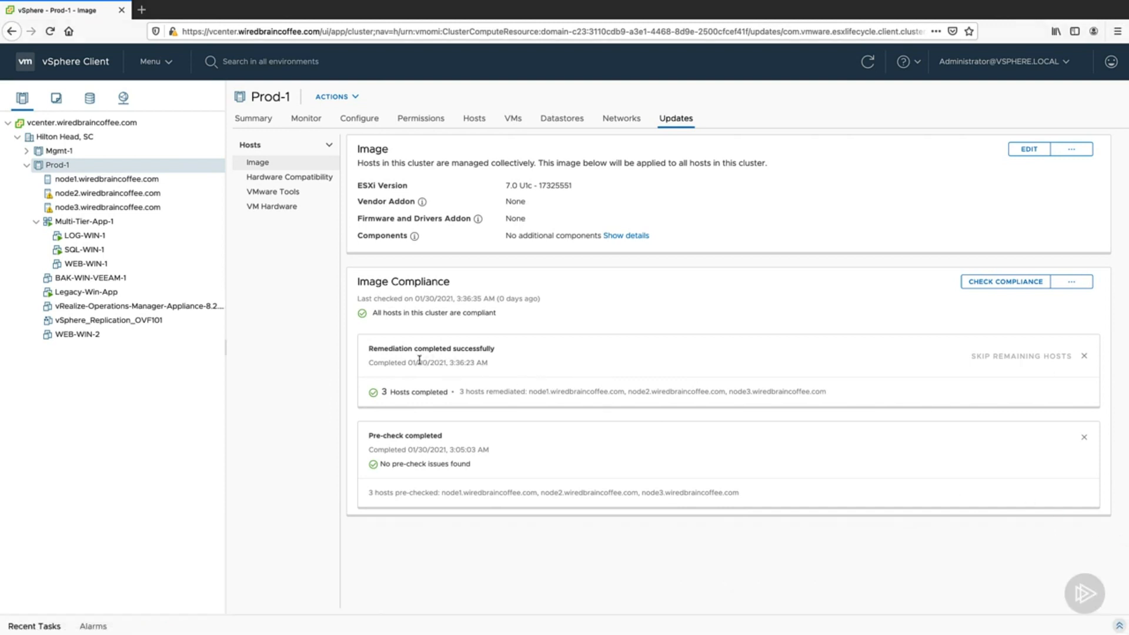
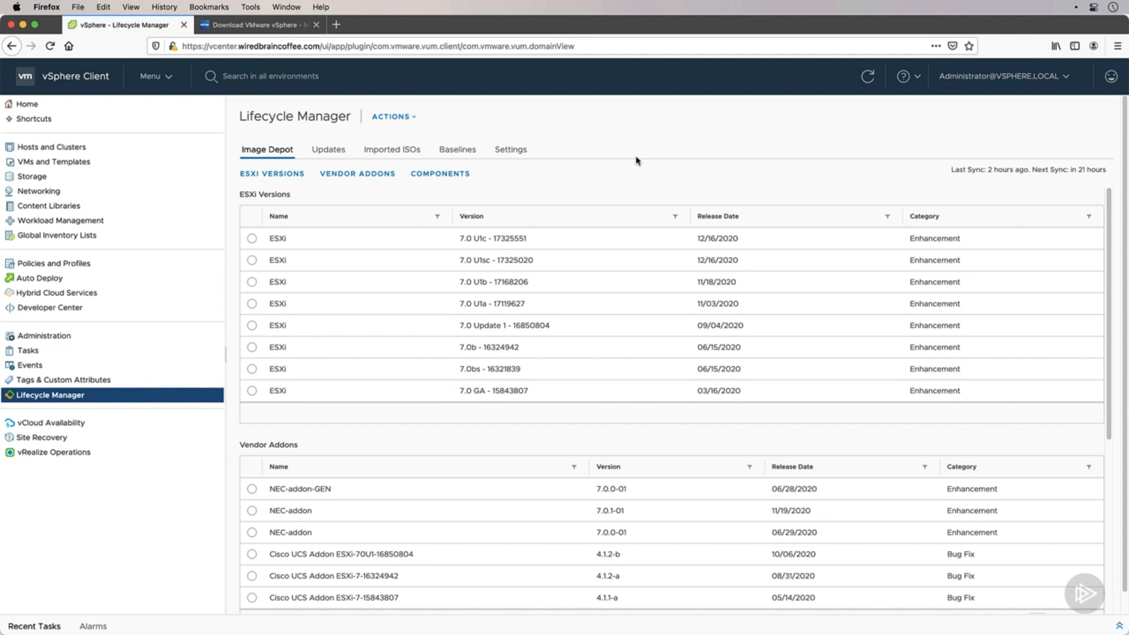
Open the automatic patch download settings for editing and examine the download option and the schedule's start time.
{"action": "left_click", "coordinate": [522, 155]}
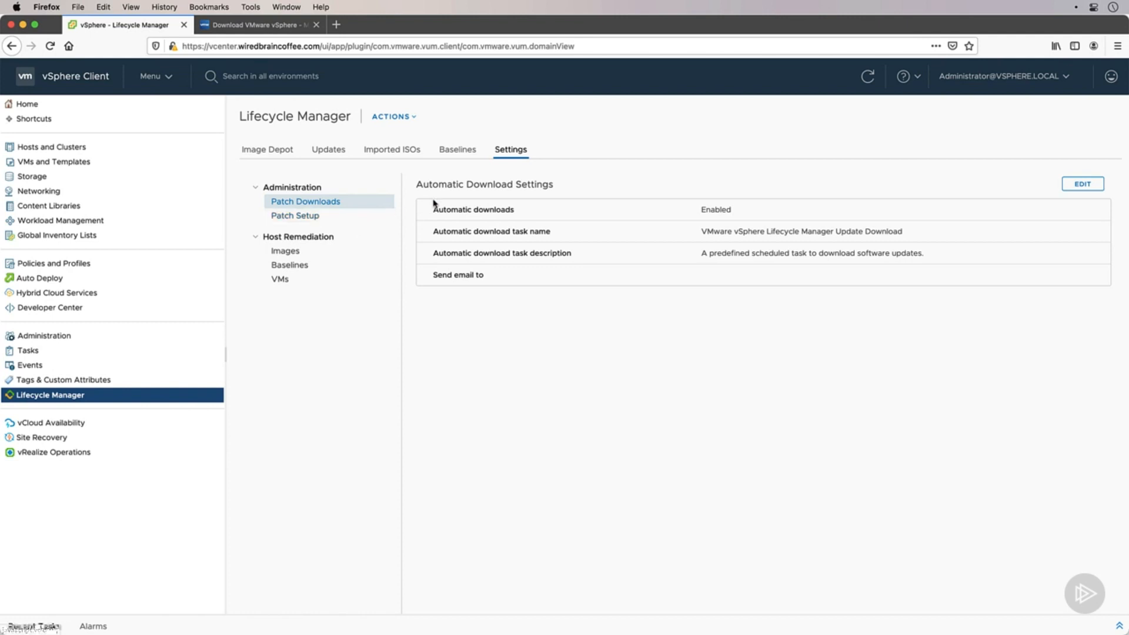
{"action": "left_click", "coordinate": [1089, 187]}
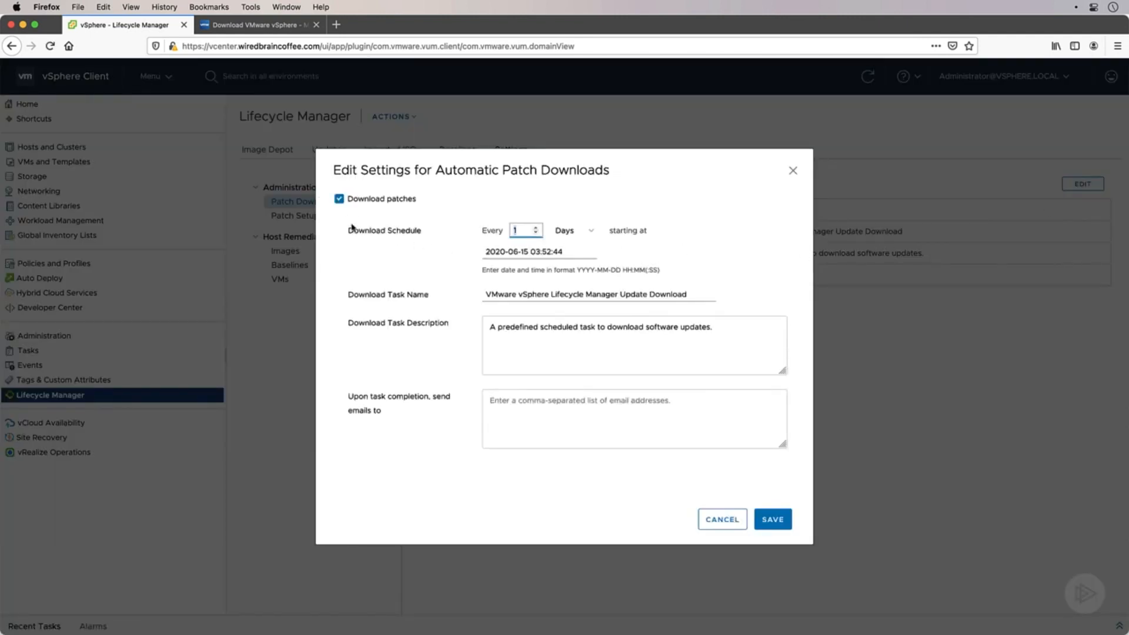
{"action": "left_click", "coordinate": [339, 199]}
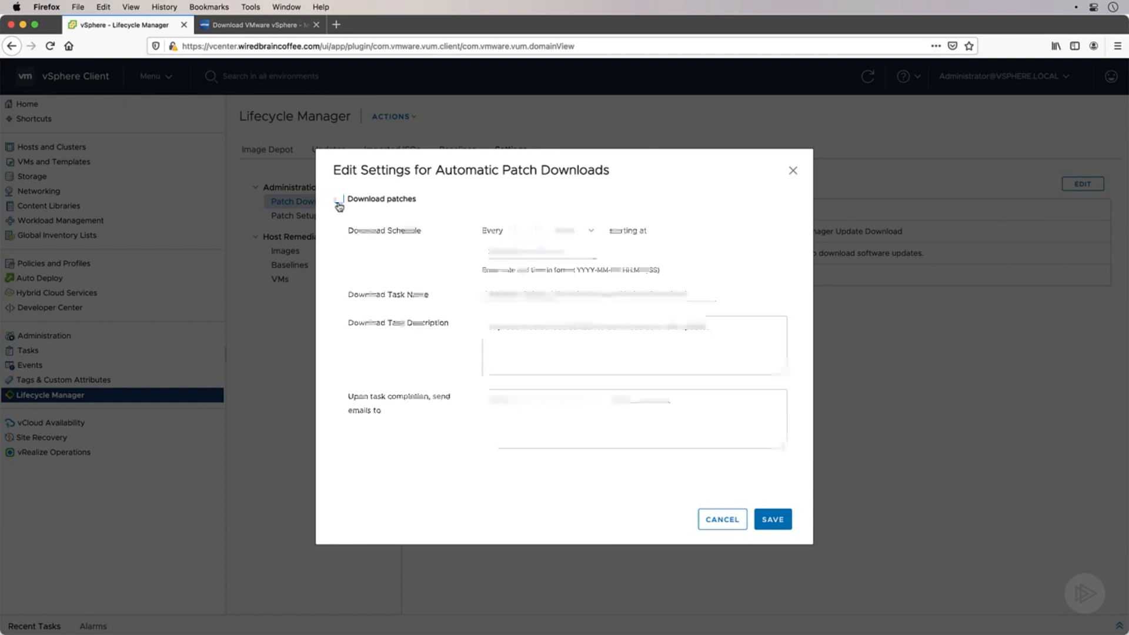
{"action": "left_click", "coordinate": [339, 200]}
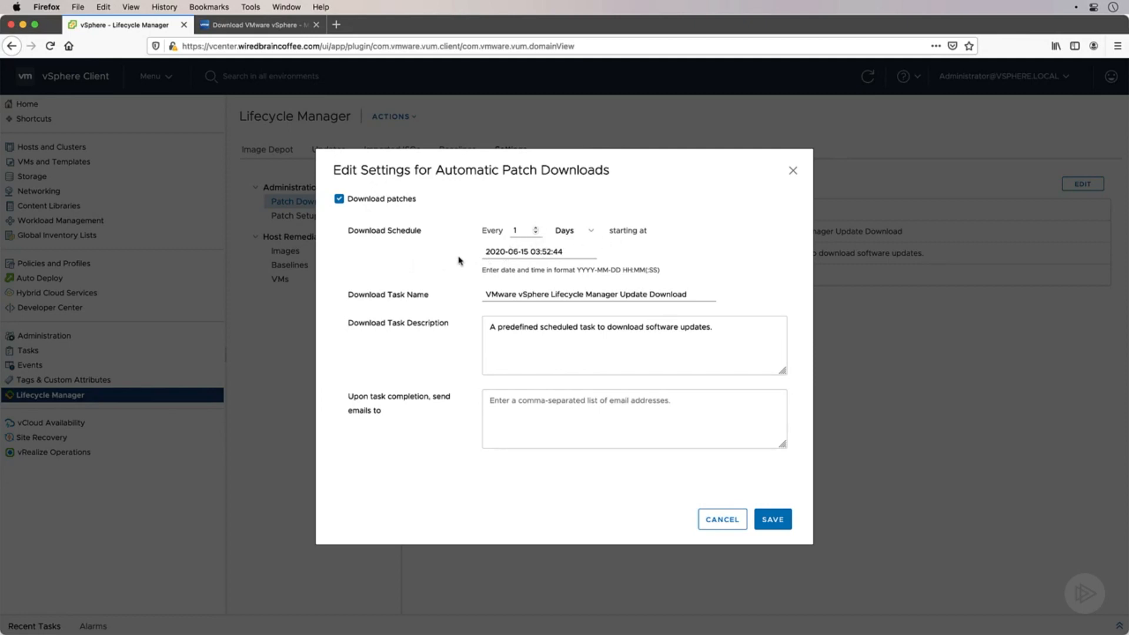
{"action": "left_click_drag", "start_coordinate": [563, 253], "coordinate": [465, 255]}
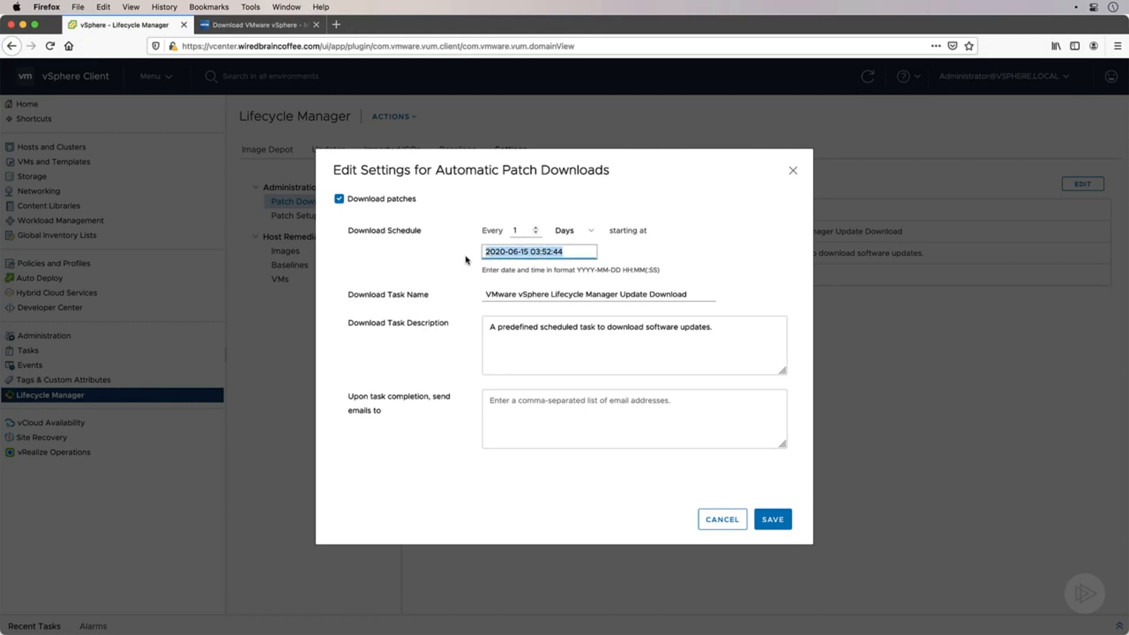
{"action": "left_click", "coordinate": [466, 259]}
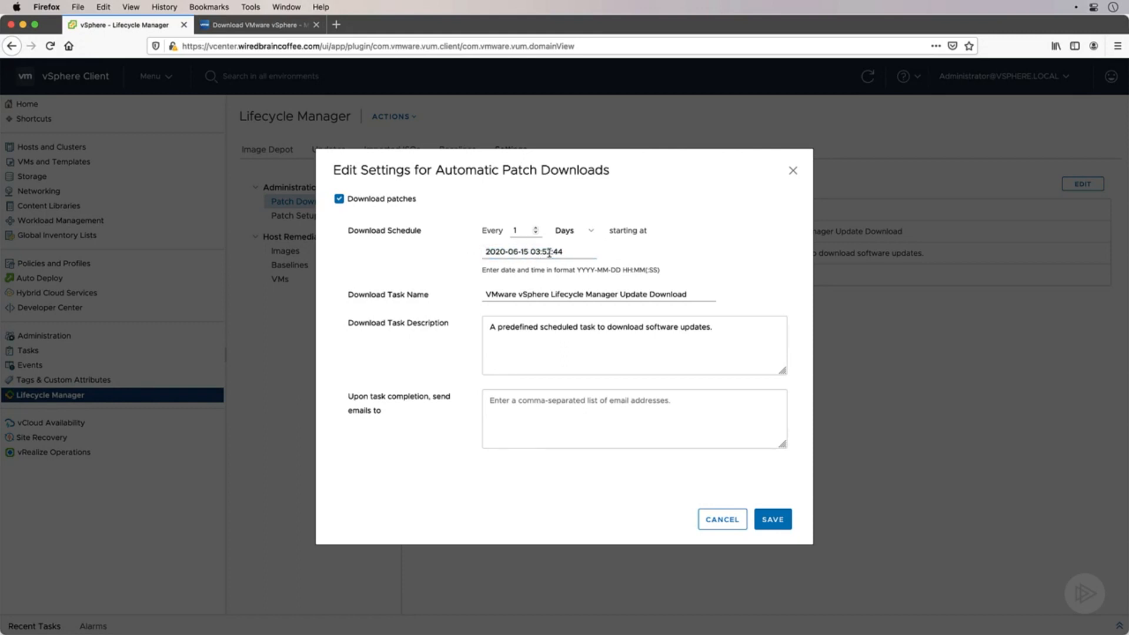
Try a patch download schedule of every 8 hours, check the notification email field, and discard the changes.
{"action": "left_click", "coordinate": [592, 234]}
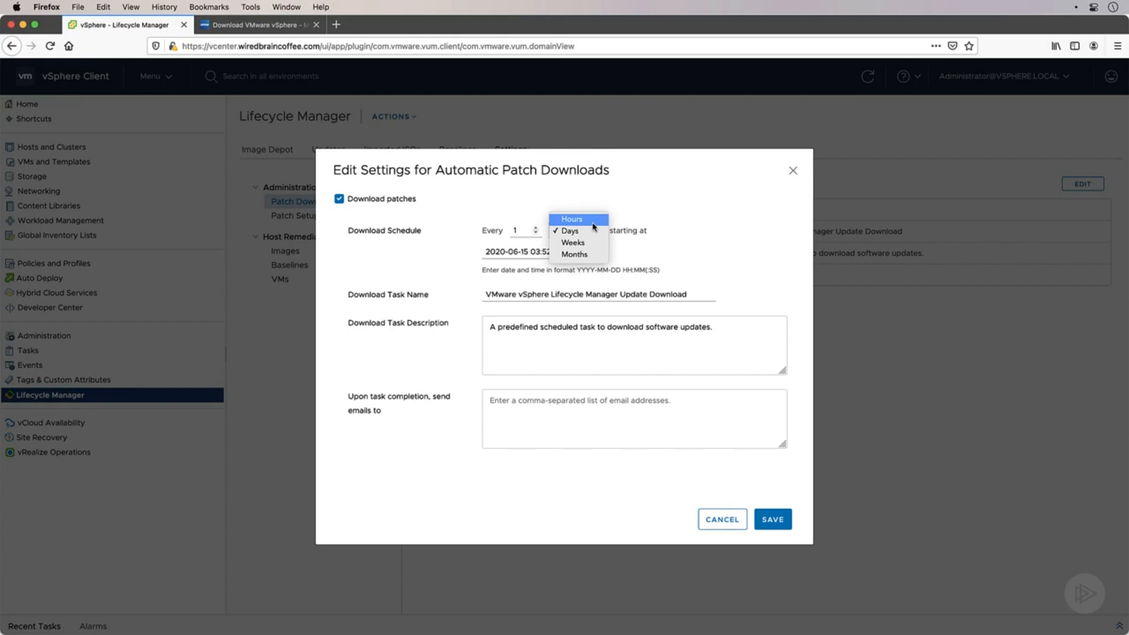
{"action": "left_click", "coordinate": [594, 226]}
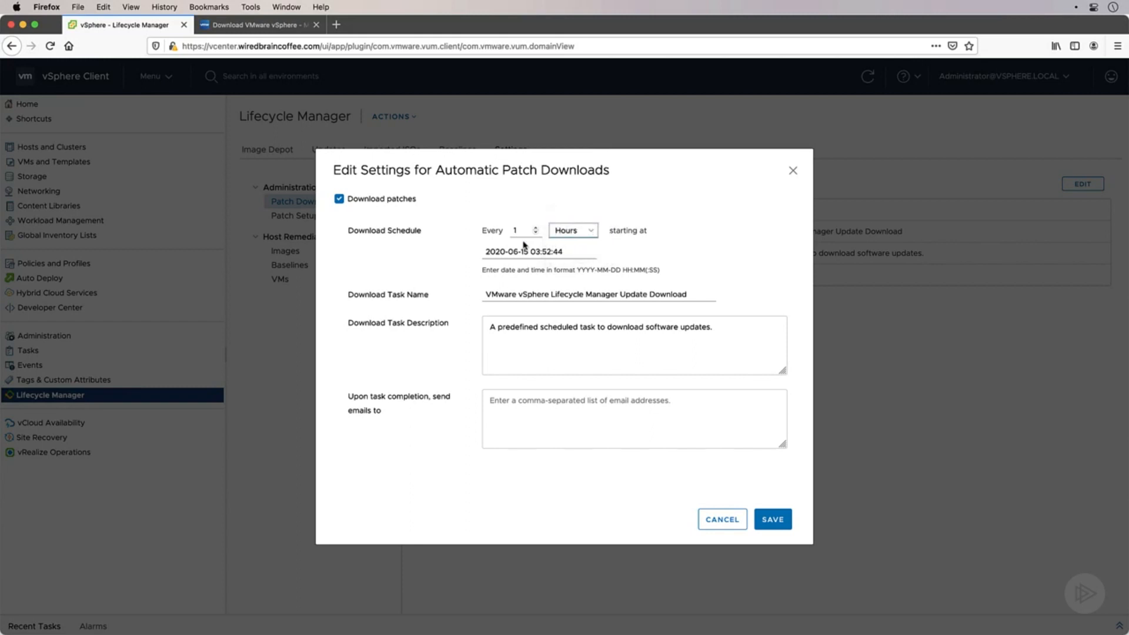
{"action": "left_click", "coordinate": [576, 232]}
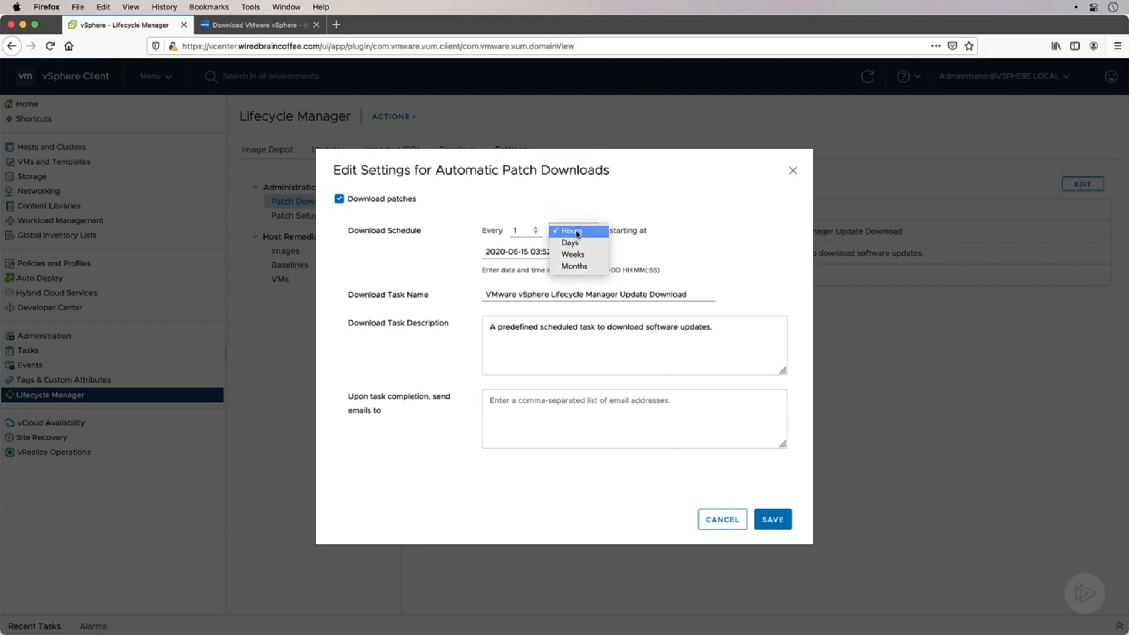
{"action": "left_click", "coordinate": [576, 233]}
{"action": "left_click", "coordinate": [524, 231]}
{"action": "key", "text": "BackSpace"}
{"action": "type", "text": "8"}
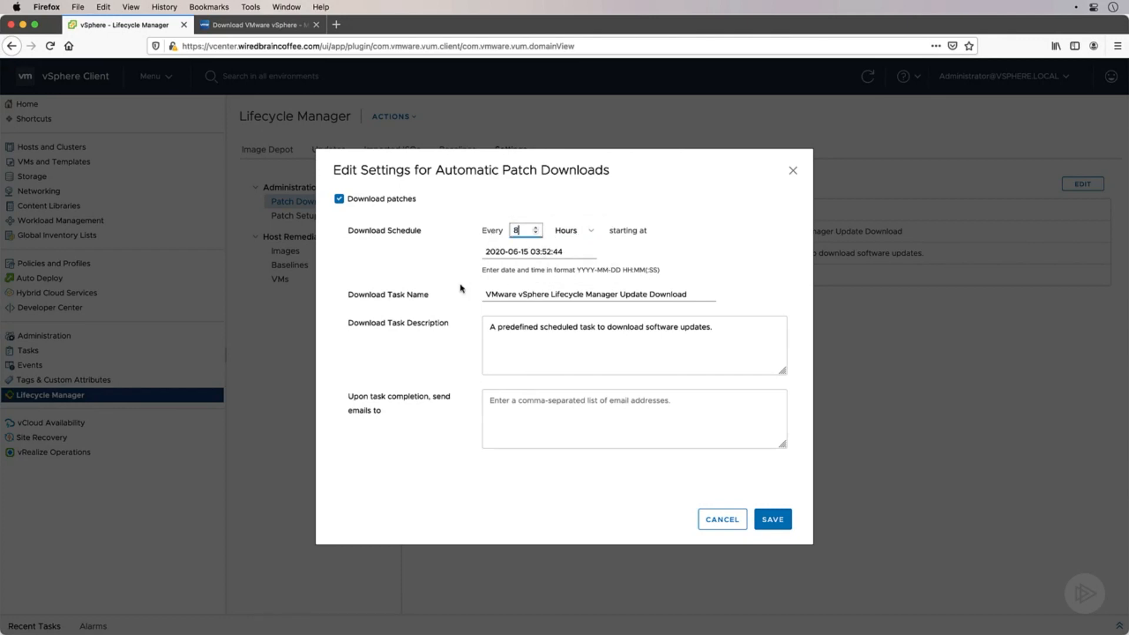
{"action": "key", "text": "Tab"}
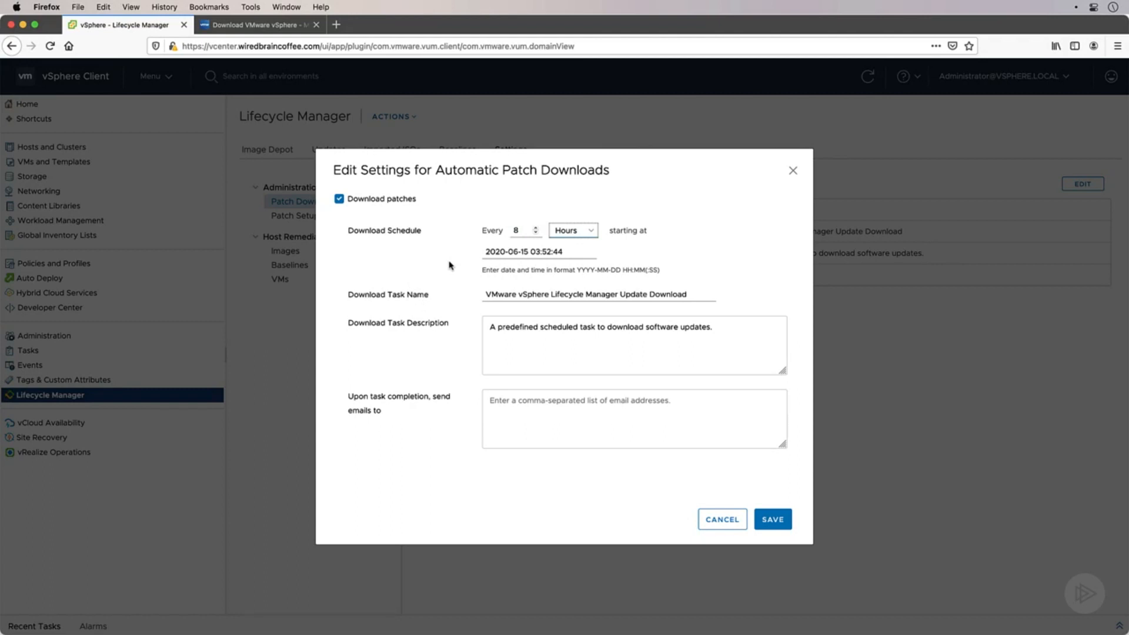
{"action": "left_click", "coordinate": [513, 412]}
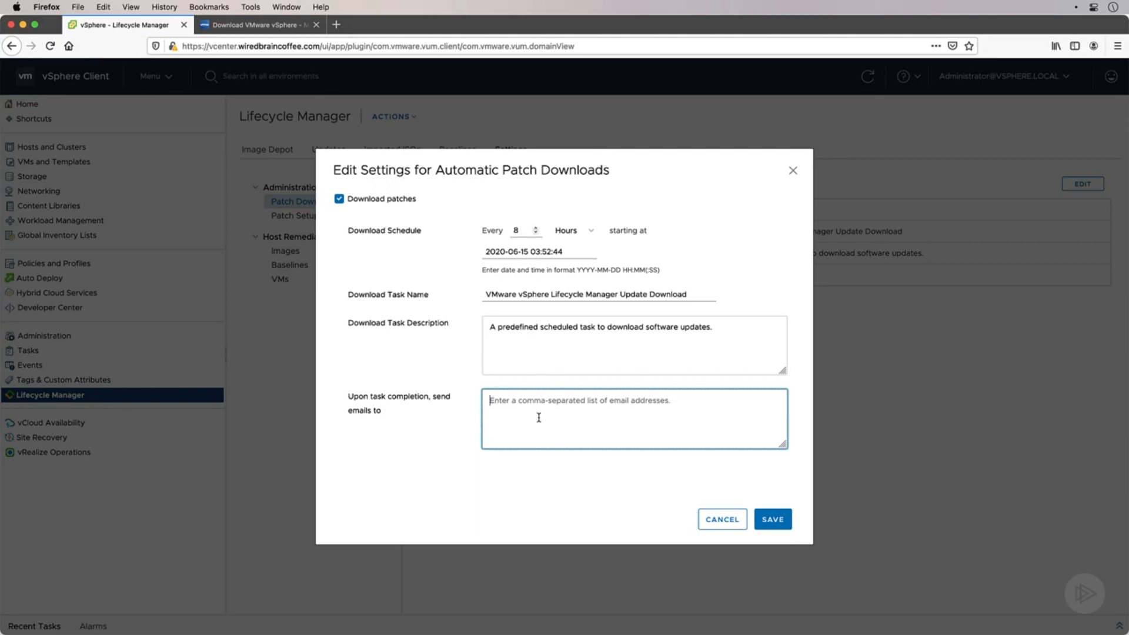
{"action": "left_click", "coordinate": [723, 521]}
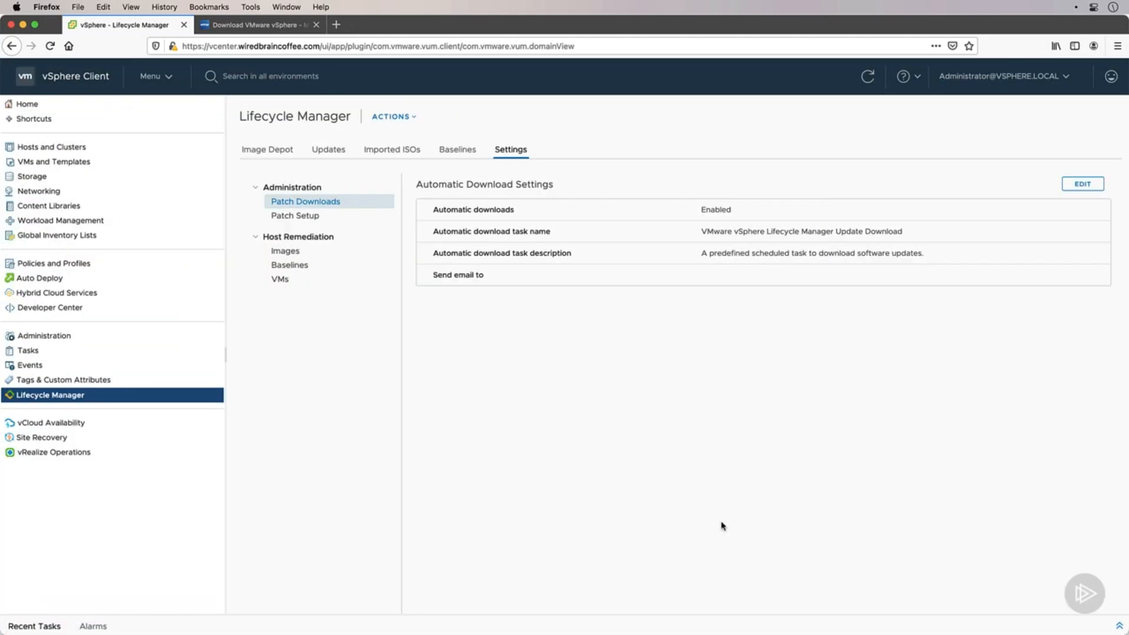
Review the download sources in the patch setup and select the partner provided addons source.
{"action": "left_click", "coordinate": [315, 218]}
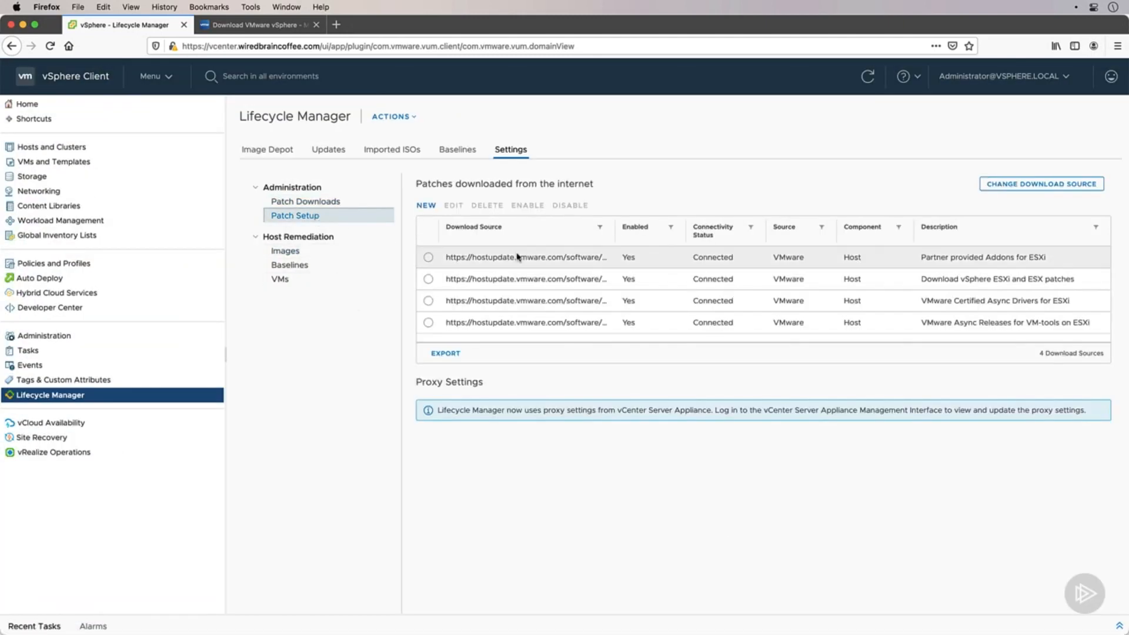
{"action": "left_click_drag", "start_coordinate": [612, 236], "coordinate": [669, 235]}
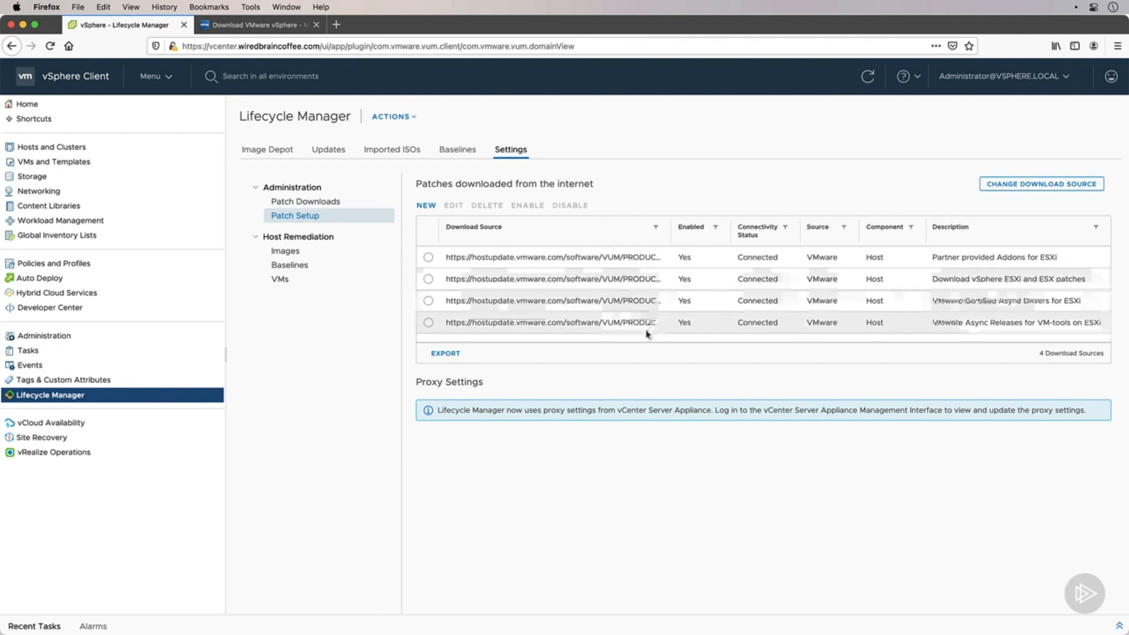
{"action": "left_click_drag", "start_coordinate": [671, 236], "coordinate": [595, 241]}
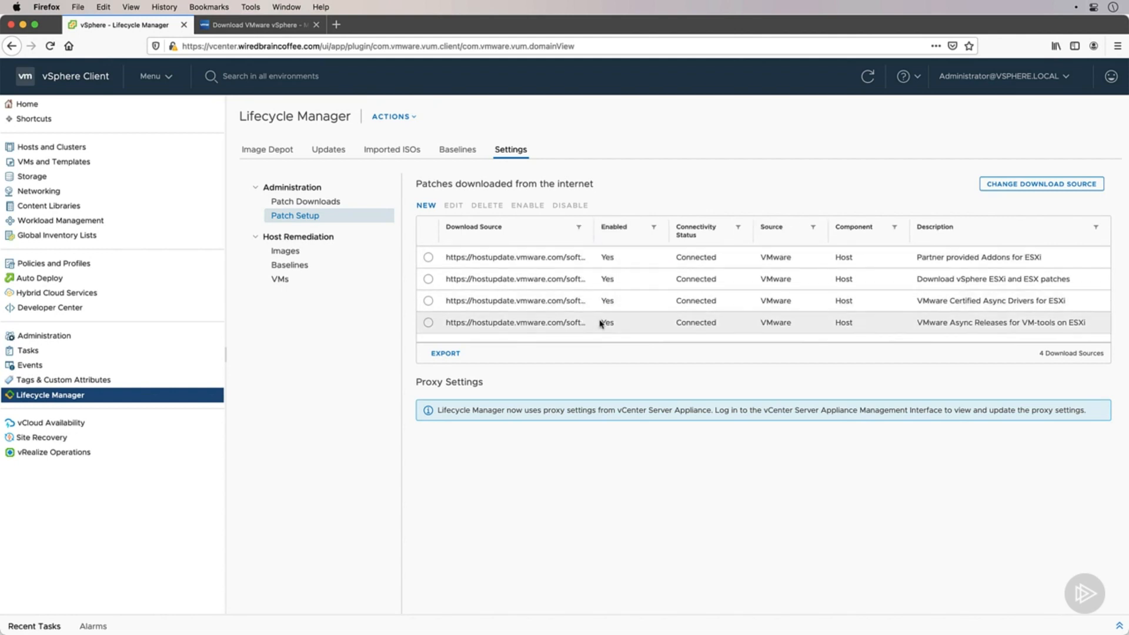
{"action": "left_click", "coordinate": [428, 258]}
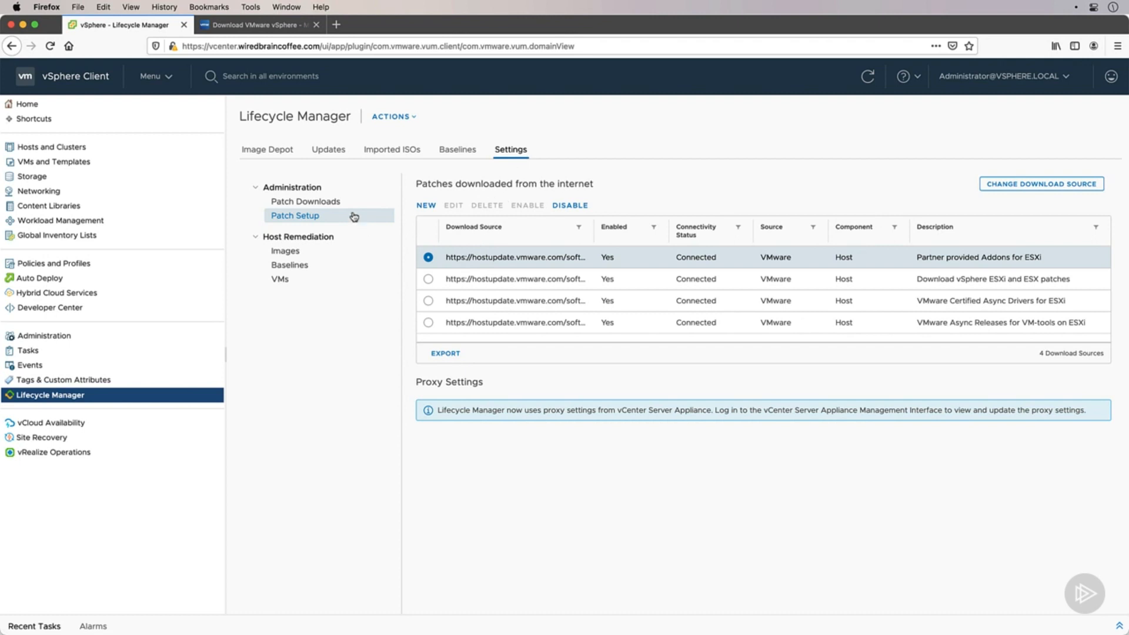
{"action": "left_click", "coordinate": [426, 205]}
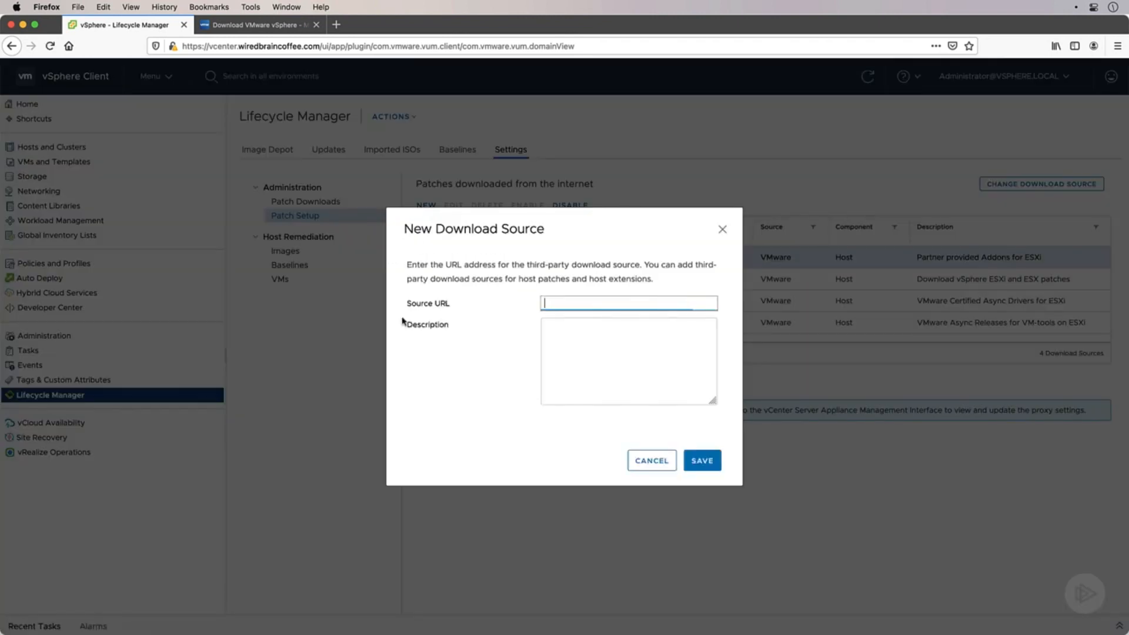
{"action": "type", "text": "https://cisco.com/path-url"}
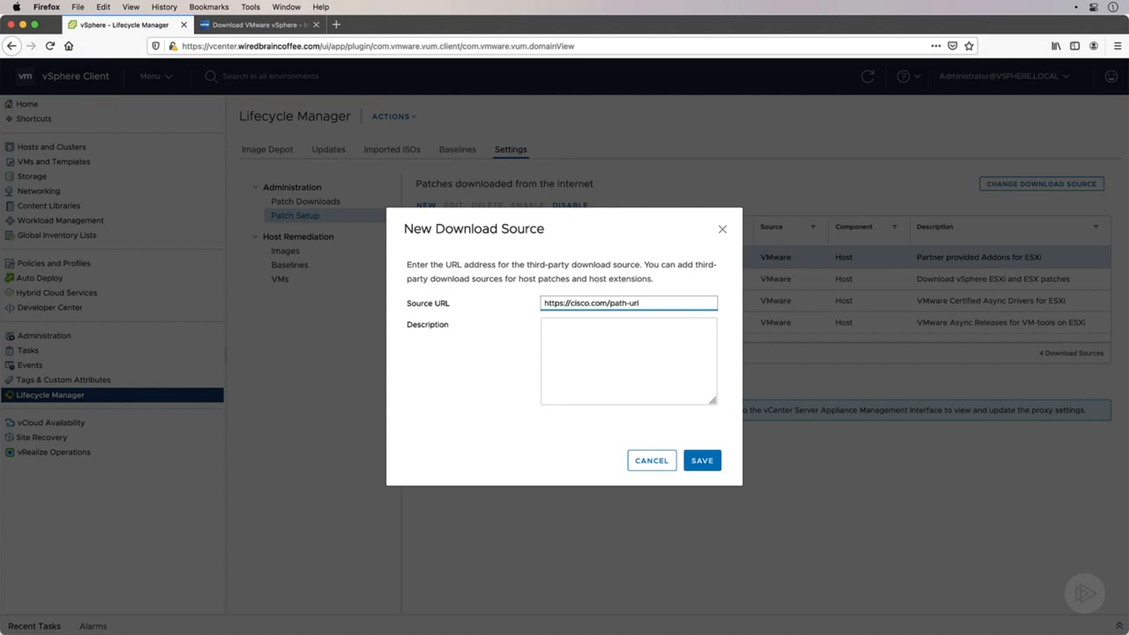
{"action": "type", "text": "123"}
{"action": "left_click", "coordinate": [603, 359]}
{"action": "type", "text": "Cisco"}
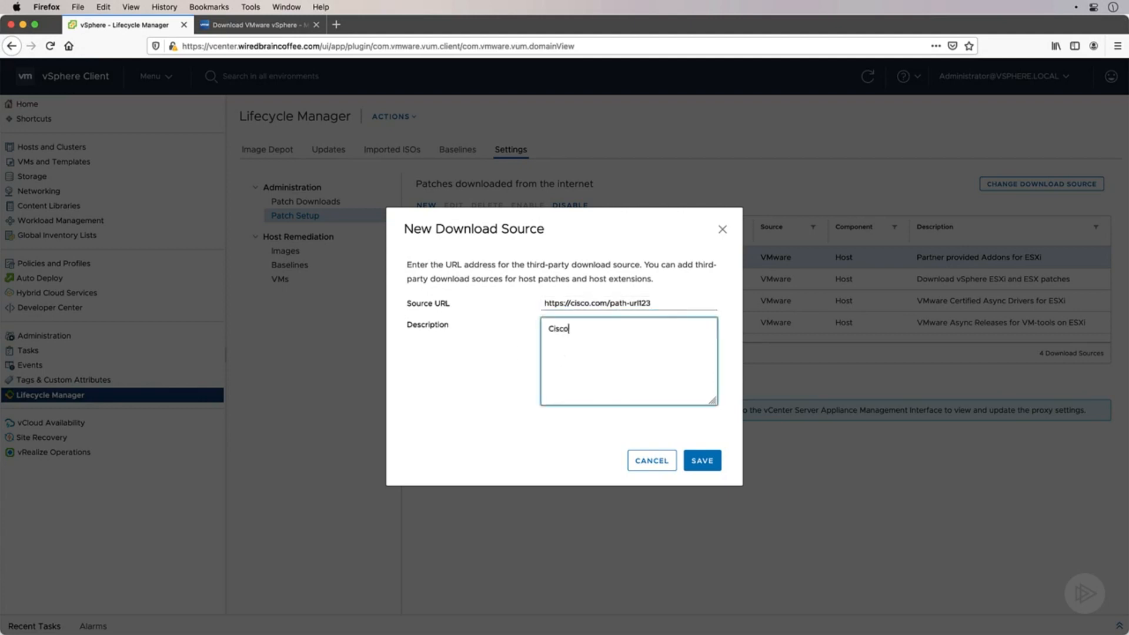
{"action": "type", "text": " patch download"}
{"action": "left_click", "coordinate": [713, 466]}
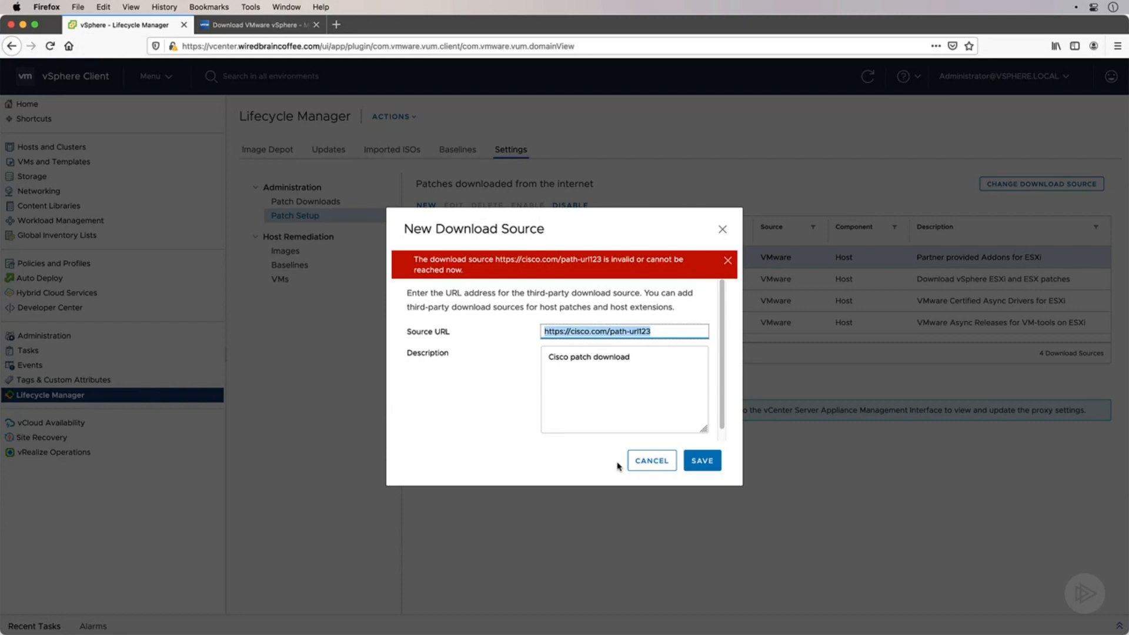
{"action": "left_click", "coordinate": [650, 459]}
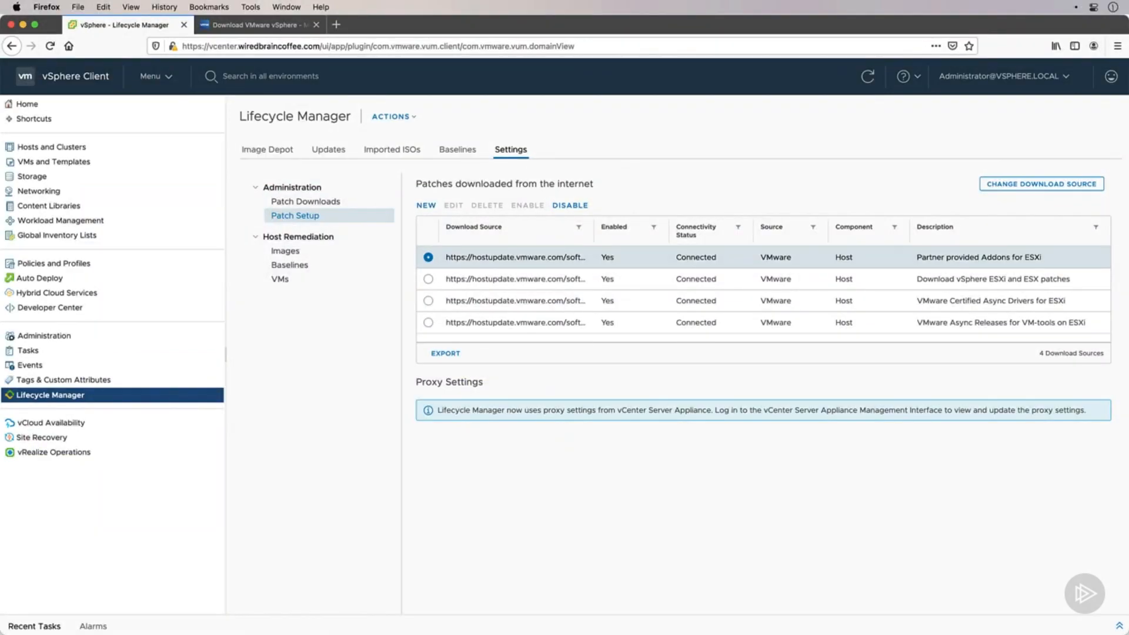
Review the imported ISOs and the ISO import options without importing a file.
{"action": "left_click", "coordinate": [389, 155]}
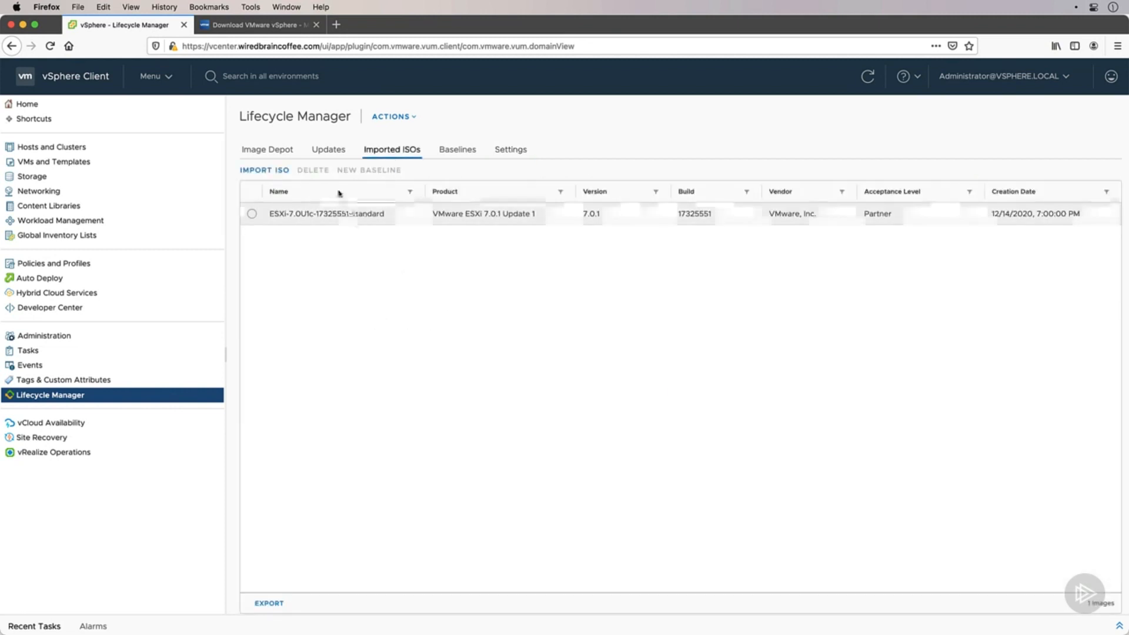
{"action": "left_click", "coordinate": [266, 171]}
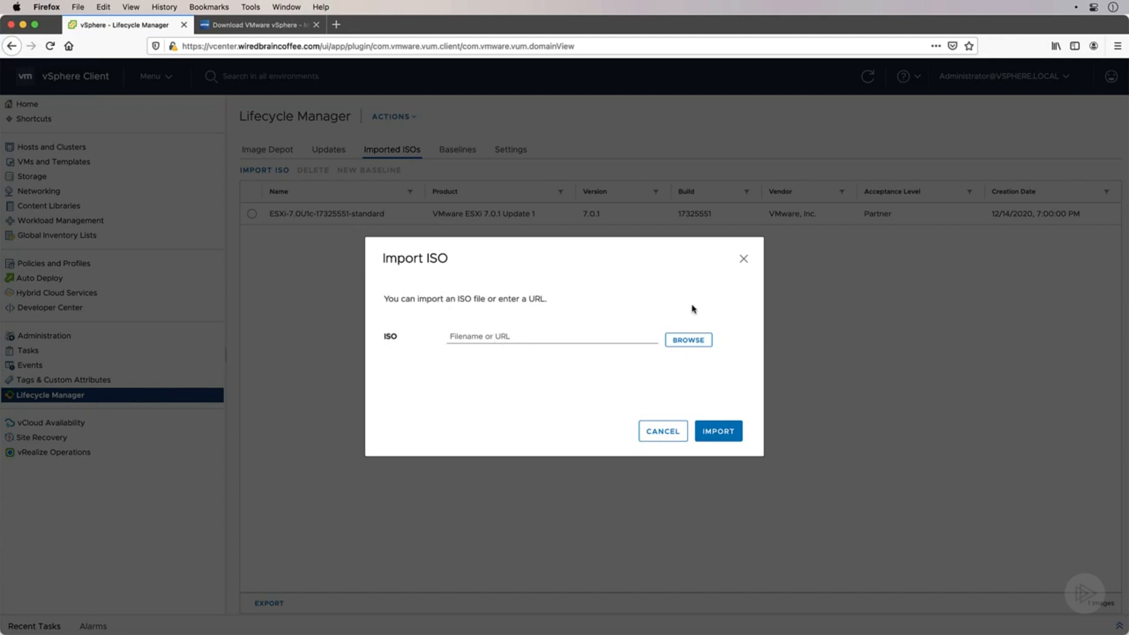
{"action": "left_click", "coordinate": [657, 432]}
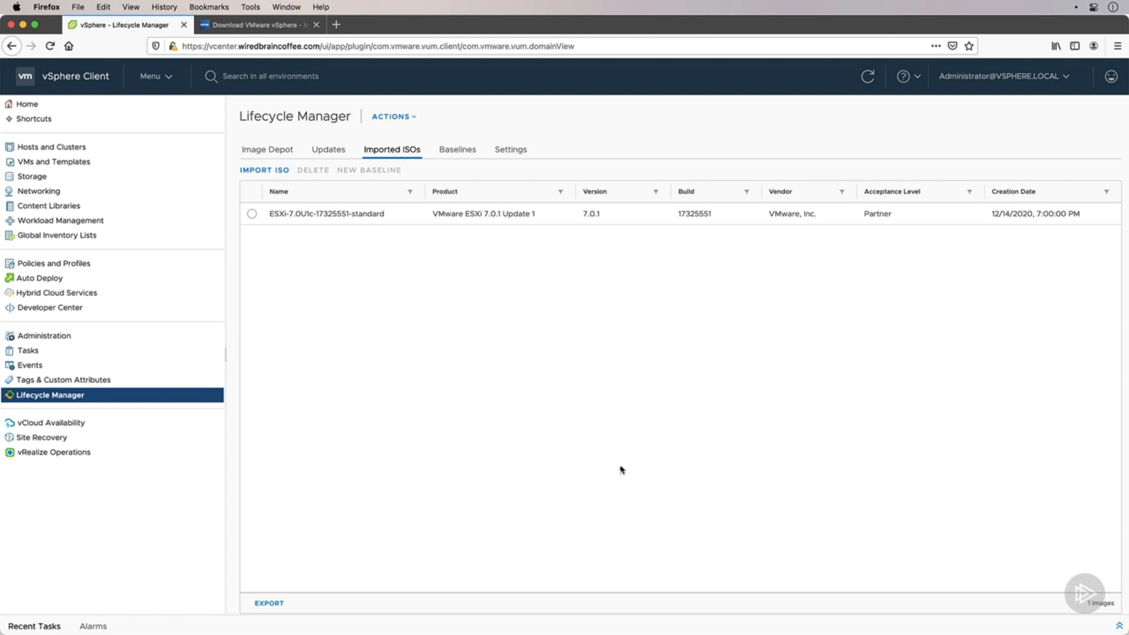
Examine the ESXi 7.0U1c ISO and offline bundle downloads on the My VMware page, and return to Lifecycle Manager.
{"action": "left_click", "coordinate": [267, 26]}
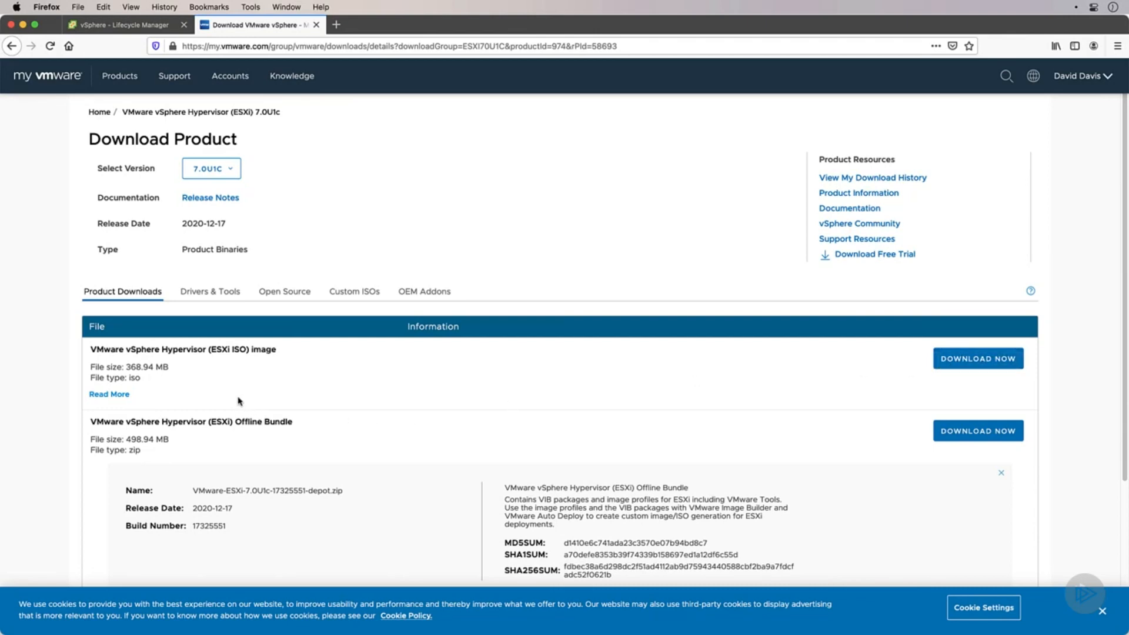
{"action": "scroll", "coordinate": [238, 401], "scroll_direction": "down", "scroll_amount": 3}
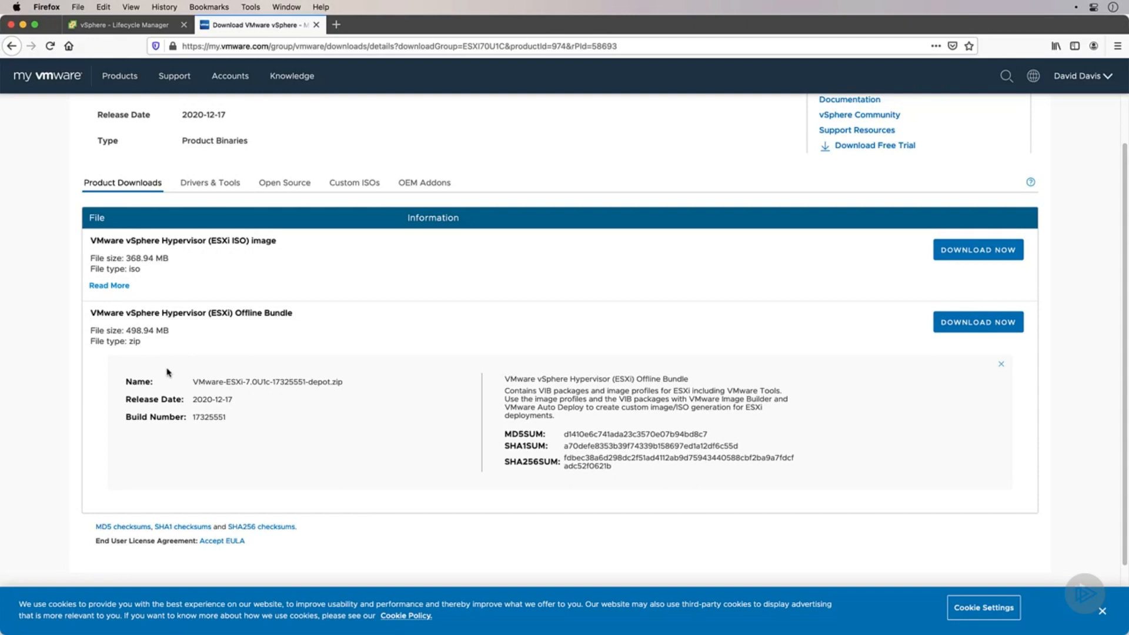
{"action": "left_click", "coordinate": [129, 24]}
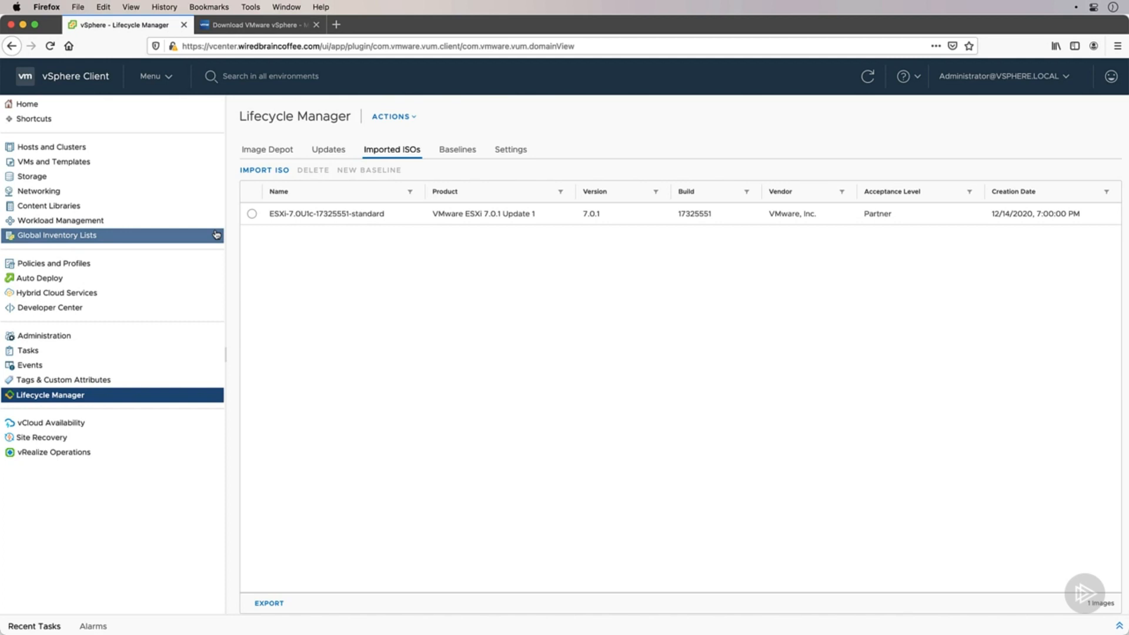
Import the offline bundle VMware-ESXi-7.0U1c-17325551-depot.zip from the Desktop as updates and show the image depot.
{"action": "left_click", "coordinate": [409, 117]}
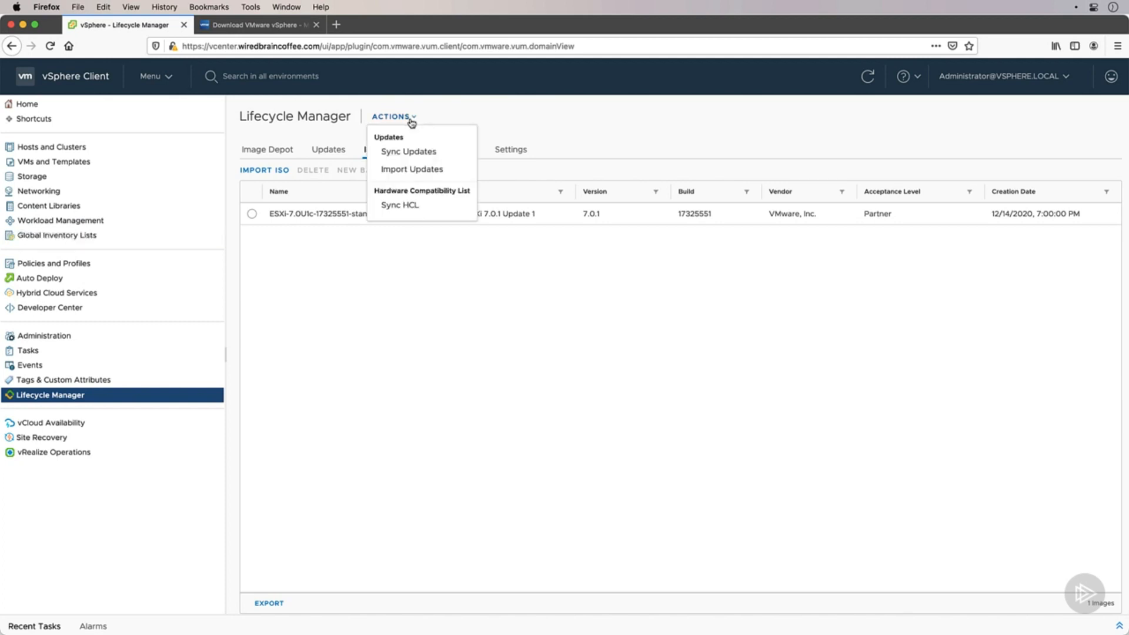
{"action": "left_click", "coordinate": [452, 175]}
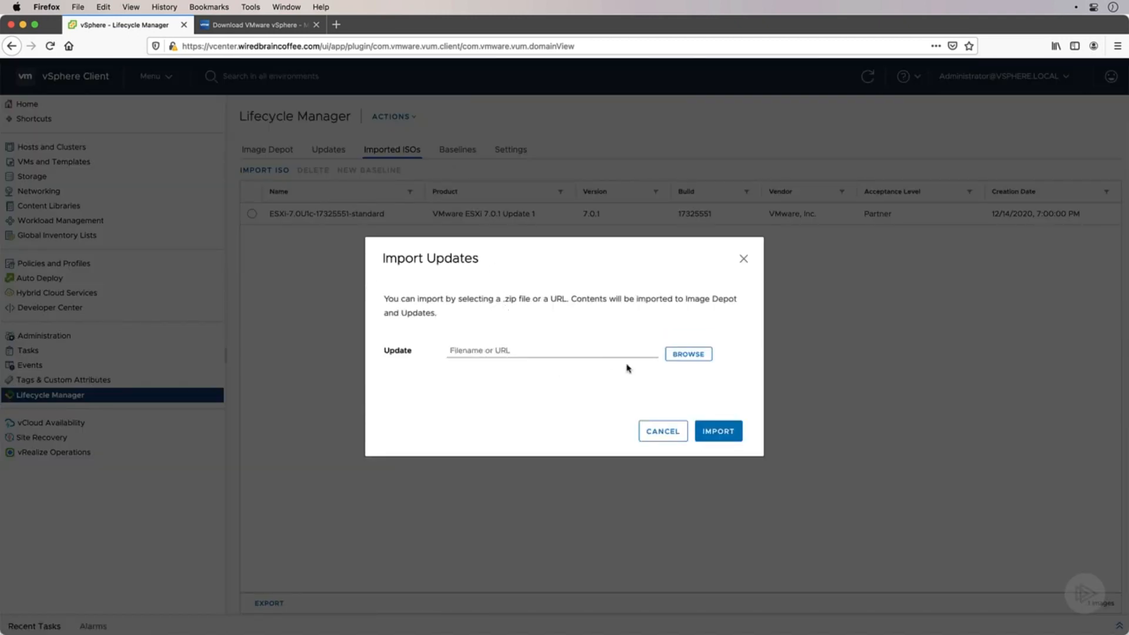
{"action": "left_click", "coordinate": [705, 361]}
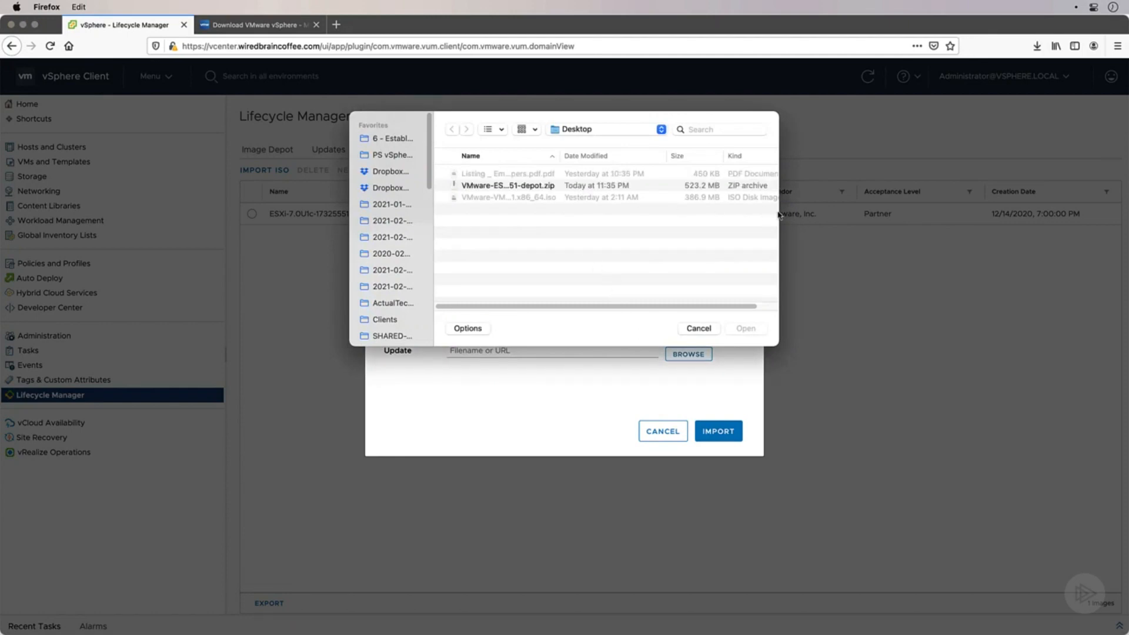
{"action": "left_click", "coordinate": [550, 186]}
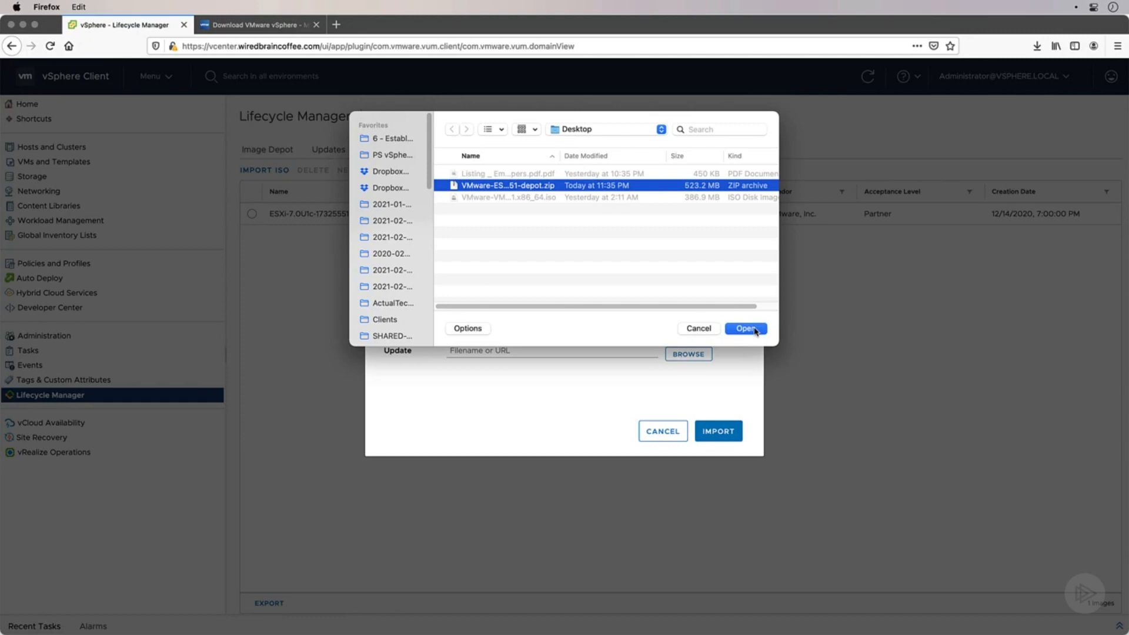
{"action": "left_click", "coordinate": [754, 330]}
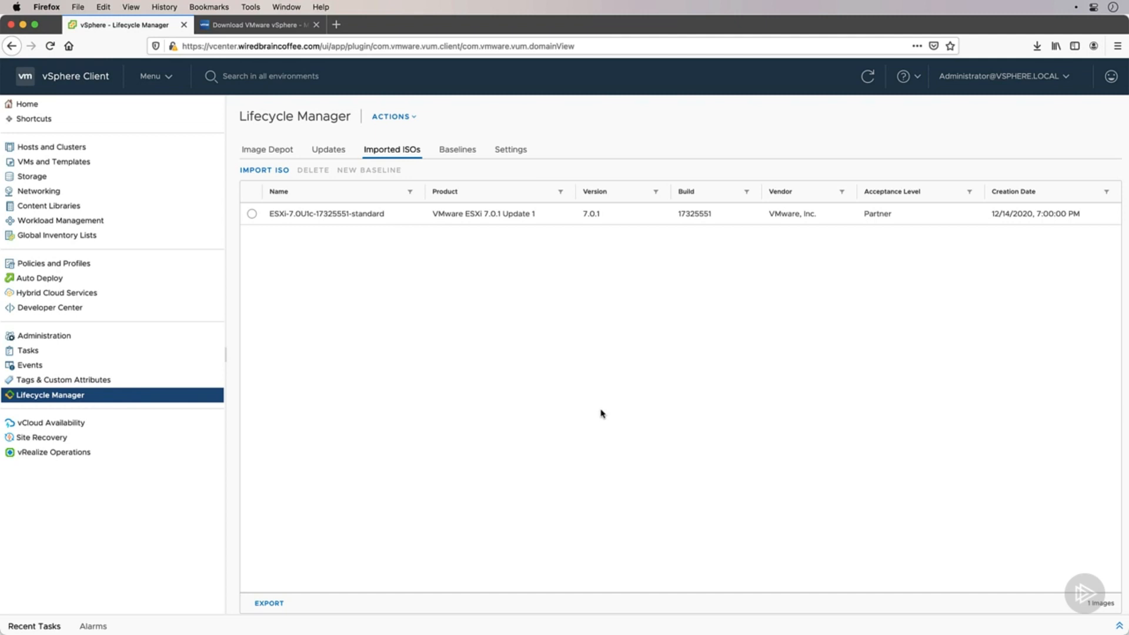
{"action": "left_click", "coordinate": [267, 150]}
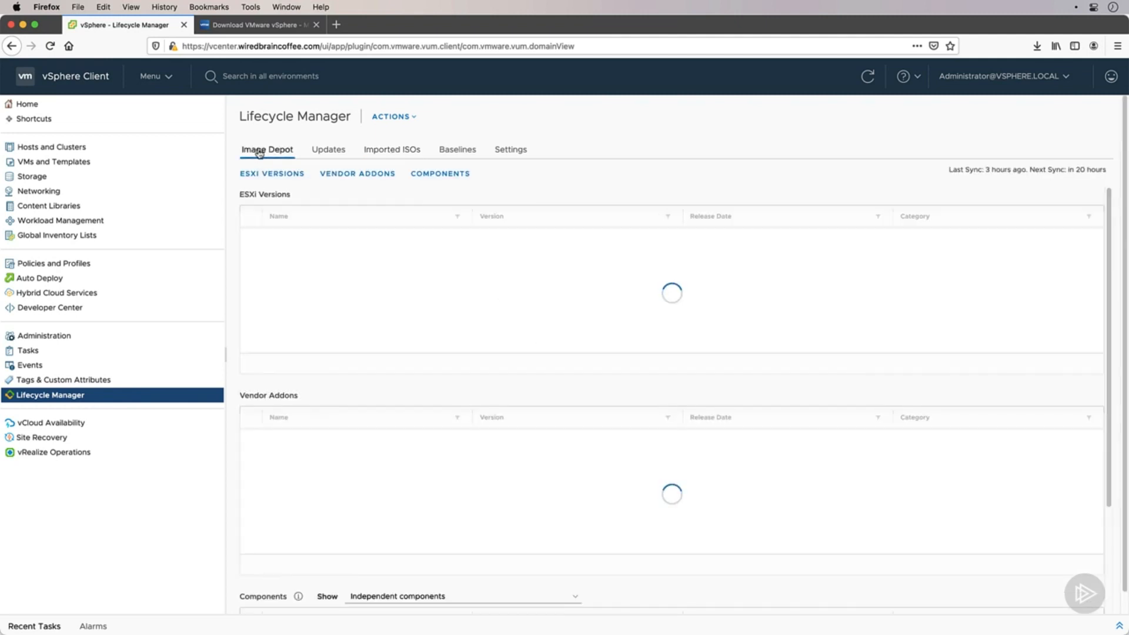
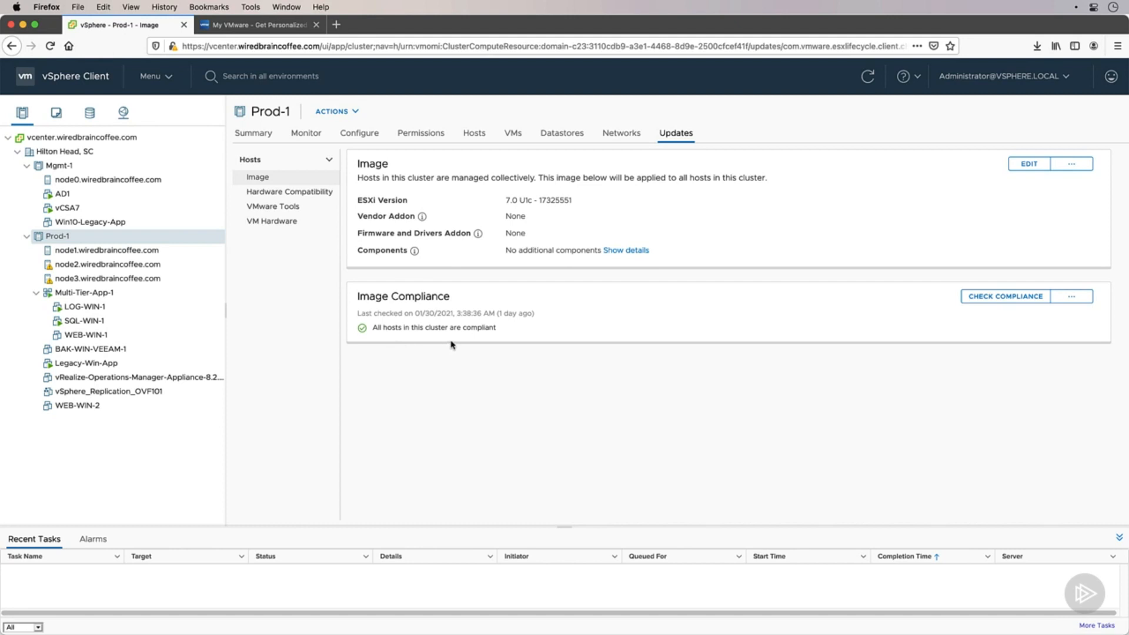
Run the hardware compatibility checks for Prod-1 and review the details of the incompatible controller and the compatible devices.
{"action": "left_click", "coordinate": [301, 192]}
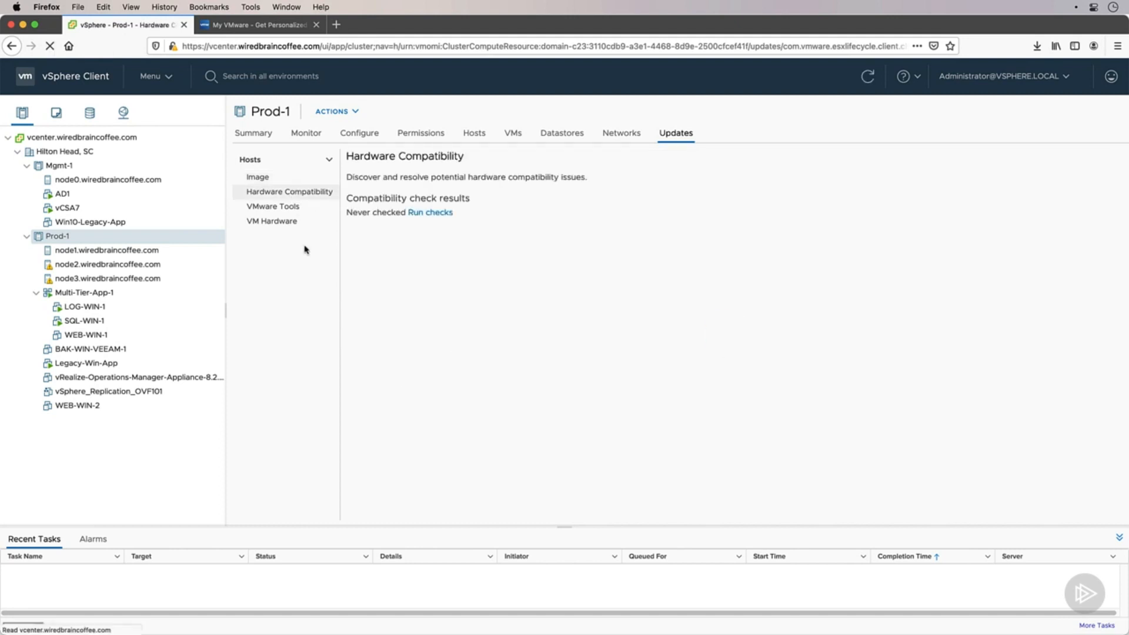
{"action": "left_click", "coordinate": [432, 214]}
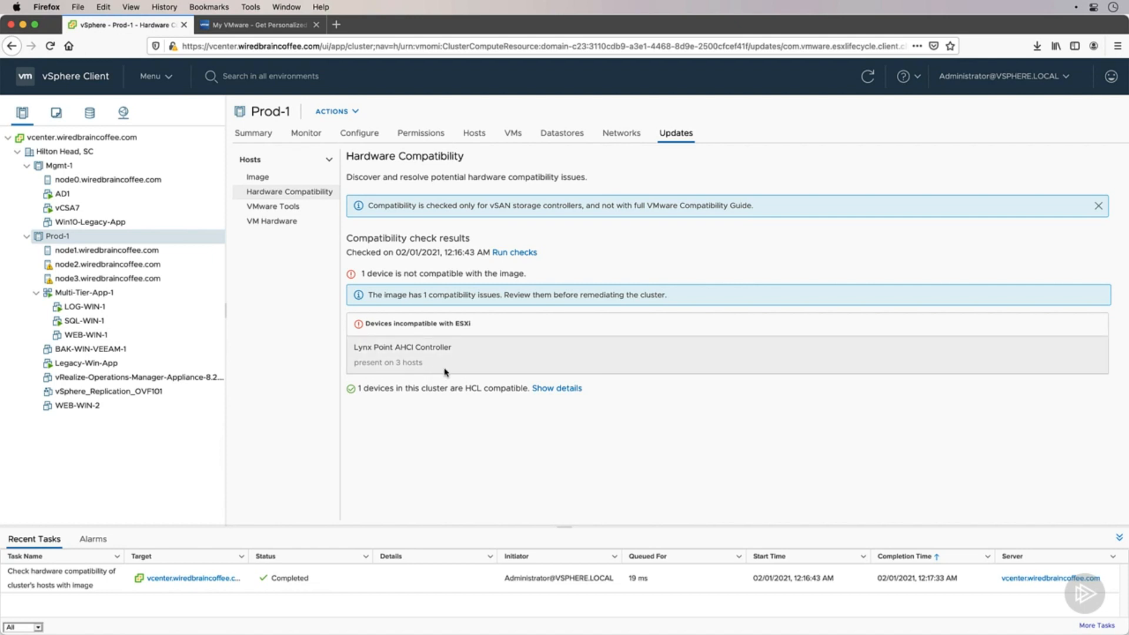
{"action": "left_click", "coordinate": [459, 341]}
{"action": "scroll", "coordinate": [686, 426], "scroll_direction": "down", "scroll_amount": 2}
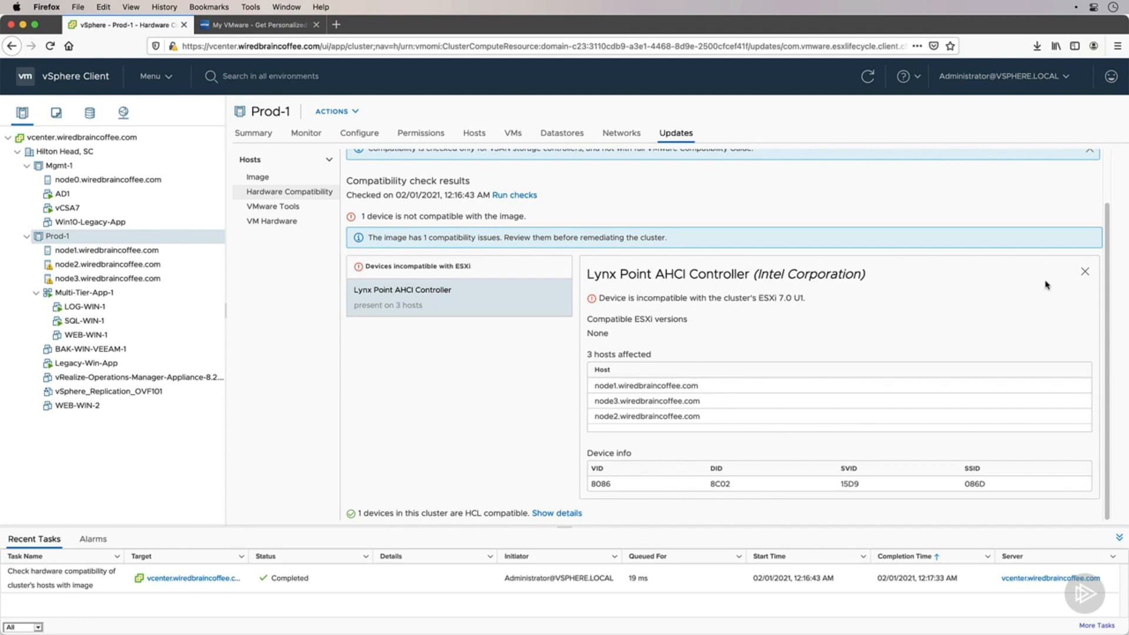
{"action": "left_click", "coordinate": [1084, 273]}
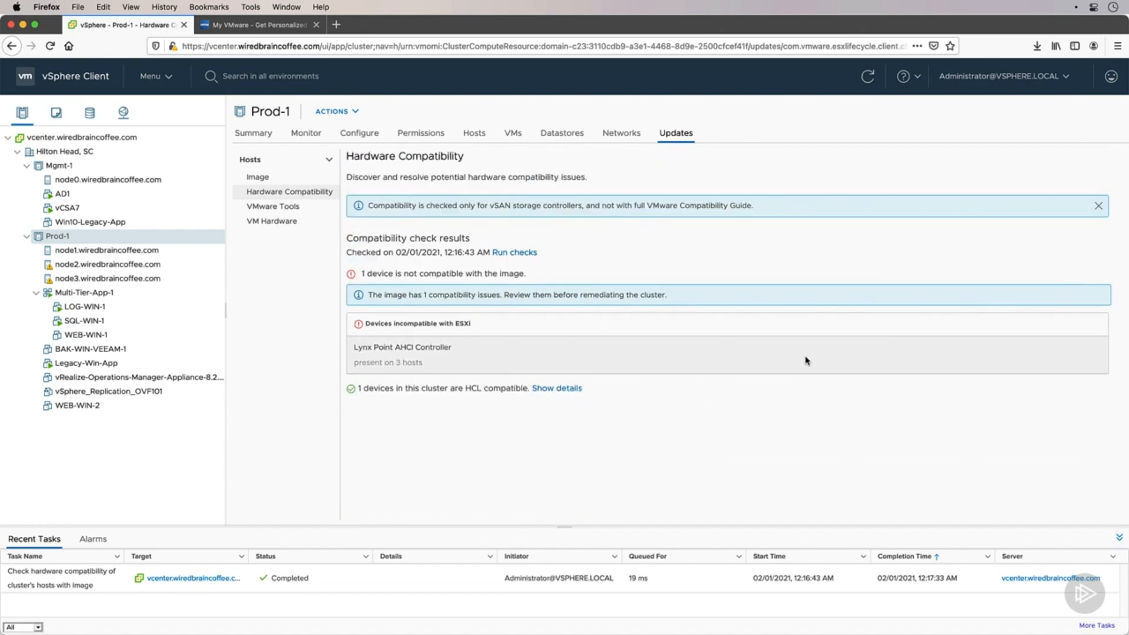
{"action": "left_click", "coordinate": [540, 388]}
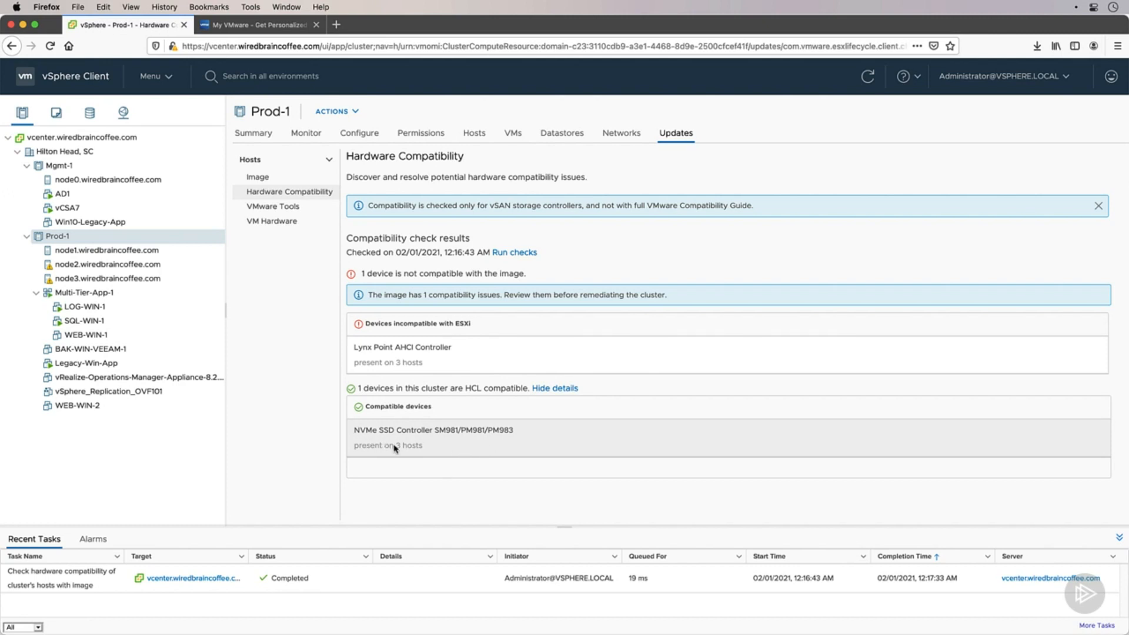
{"action": "left_click", "coordinate": [458, 370]}
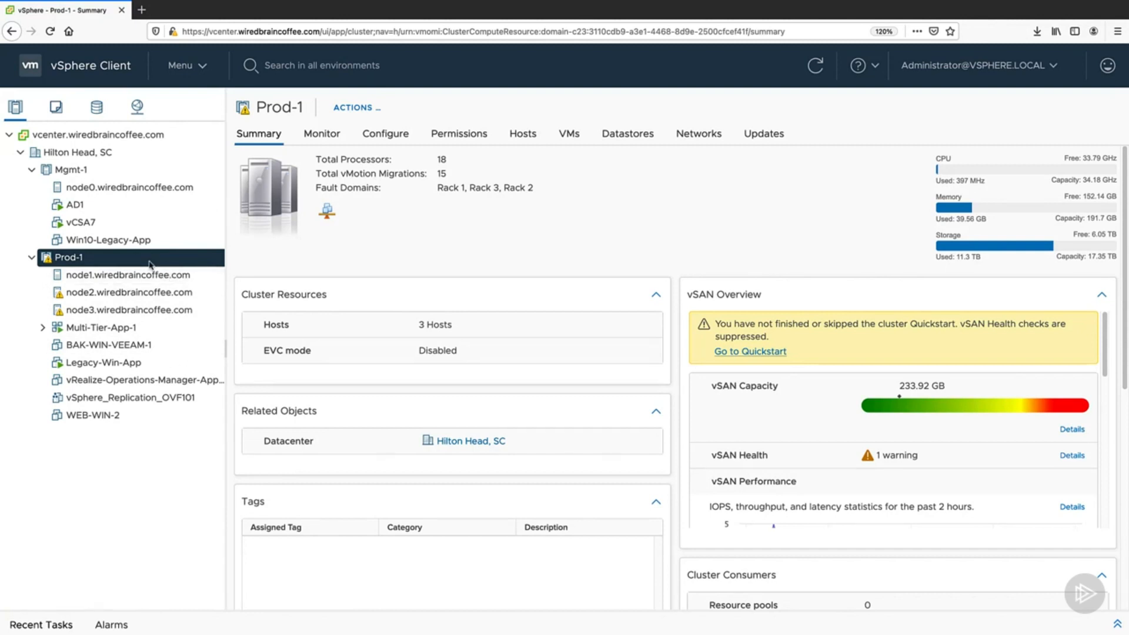
Examine the Prod-1 vSAN disk format version in Disk Management and in the Skyline Health checks.
{"action": "left_click", "coordinate": [385, 135]}
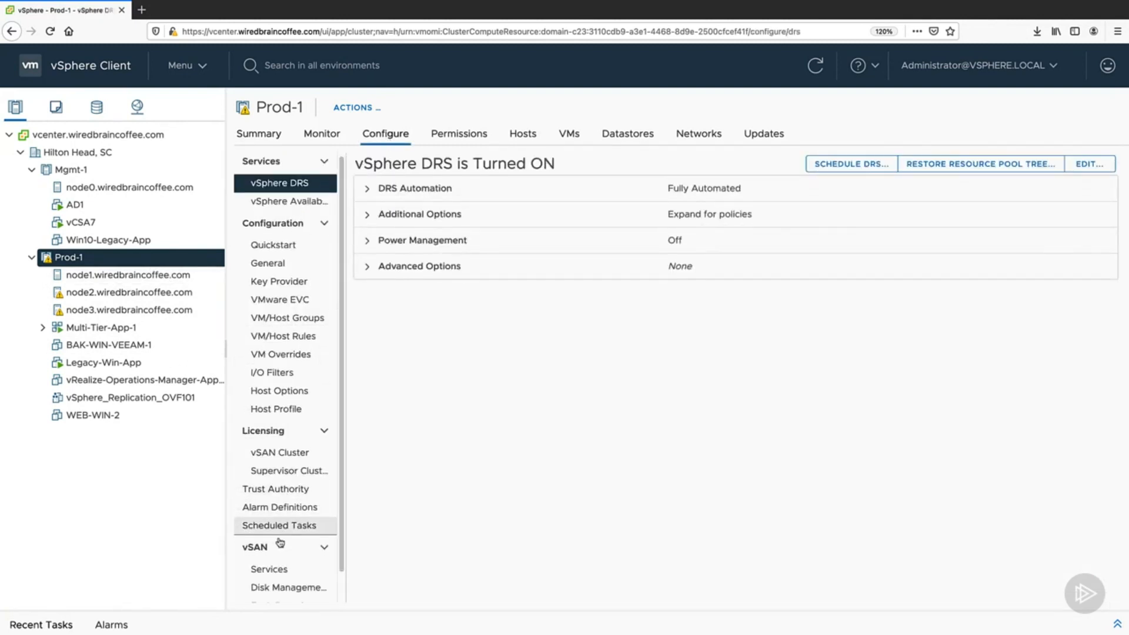
{"action": "scroll", "coordinate": [281, 564], "scroll_direction": "down", "scroll_amount": 1}
{"action": "left_click", "coordinate": [288, 578]}
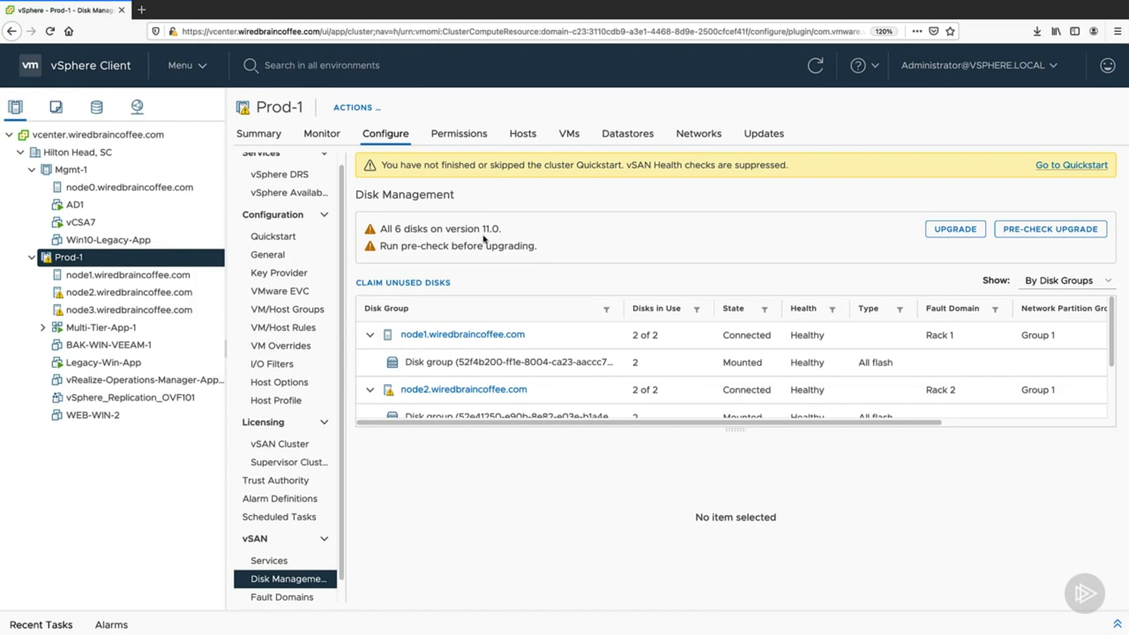
{"action": "left_click", "coordinate": [324, 142]}
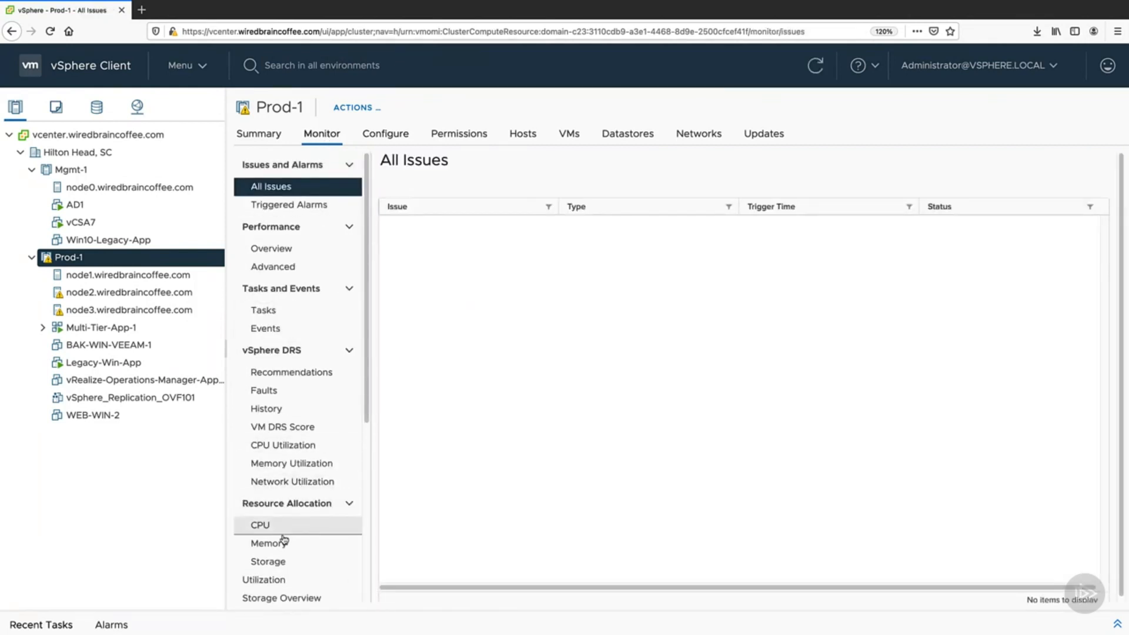
{"action": "scroll", "coordinate": [283, 538], "scroll_direction": "down", "scroll_amount": 2}
{"action": "scroll", "coordinate": [284, 541], "scroll_direction": "down", "scroll_amount": 2}
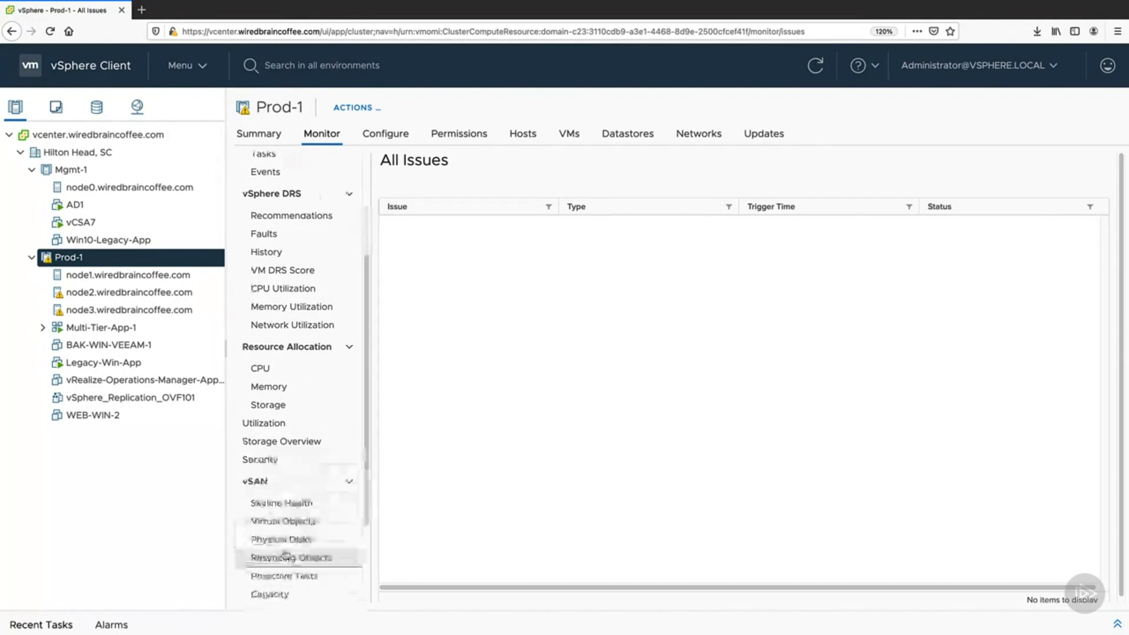
{"action": "left_click", "coordinate": [279, 504]}
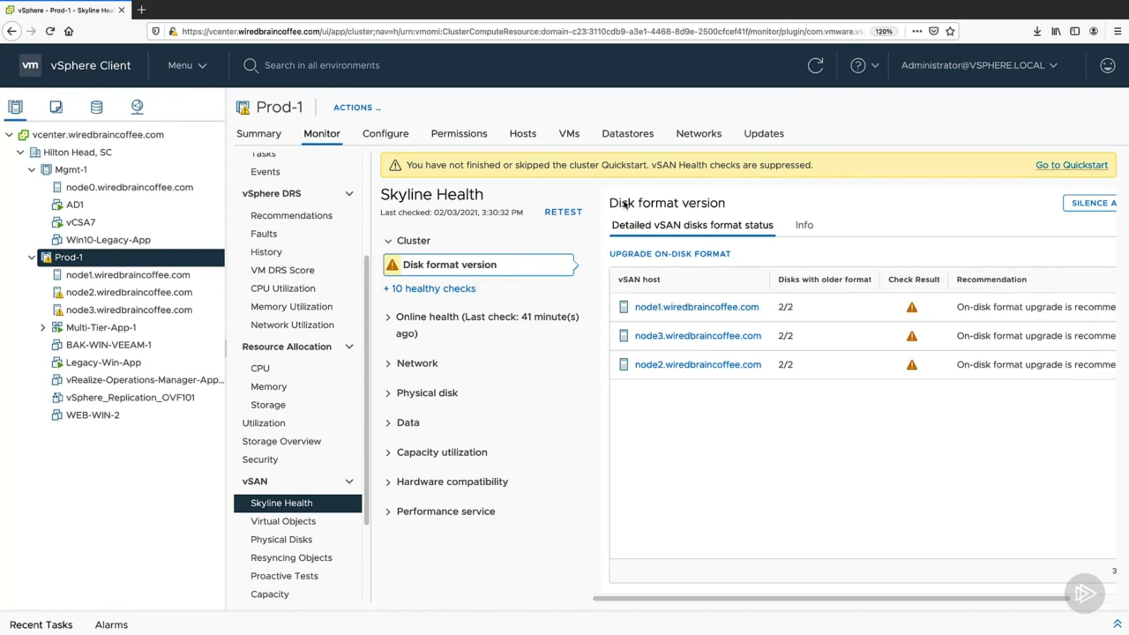
Run the upgrade pre-check for the Prod-1 vSAN disks in Disk Management.
{"action": "left_click", "coordinate": [385, 135]}
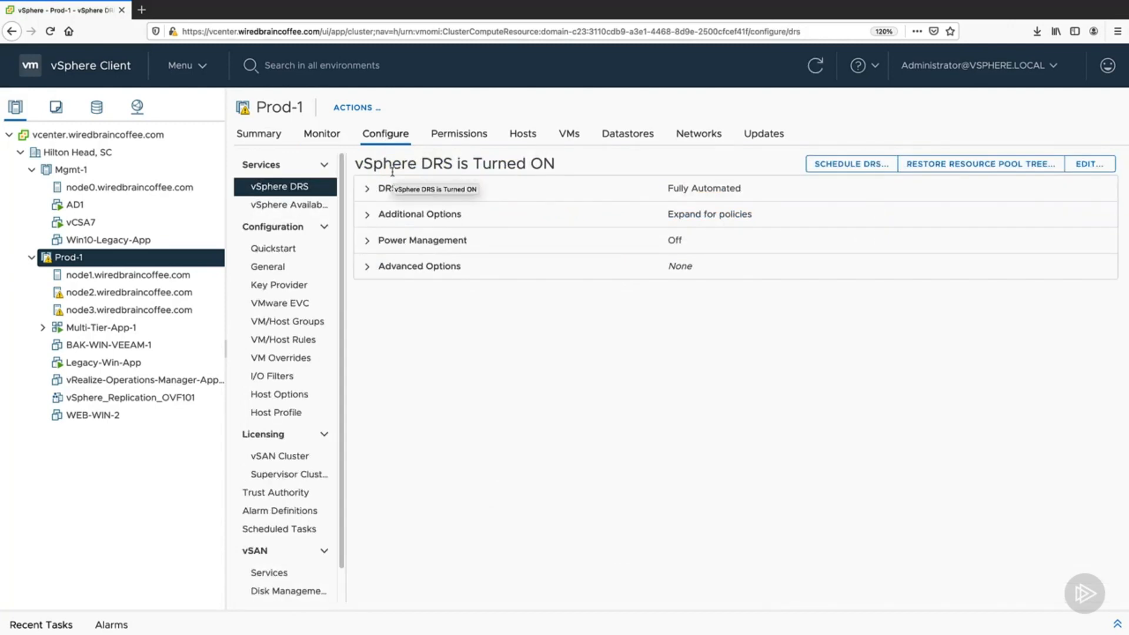
{"action": "scroll", "coordinate": [294, 582], "scroll_direction": "down", "scroll_amount": 1}
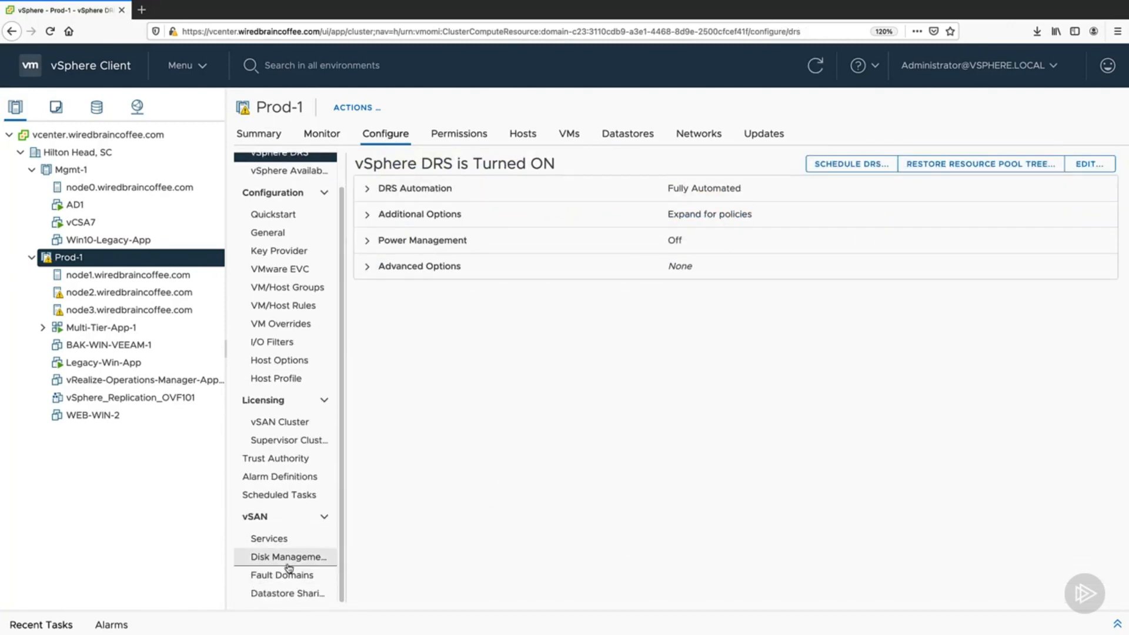
{"action": "left_click", "coordinate": [288, 560]}
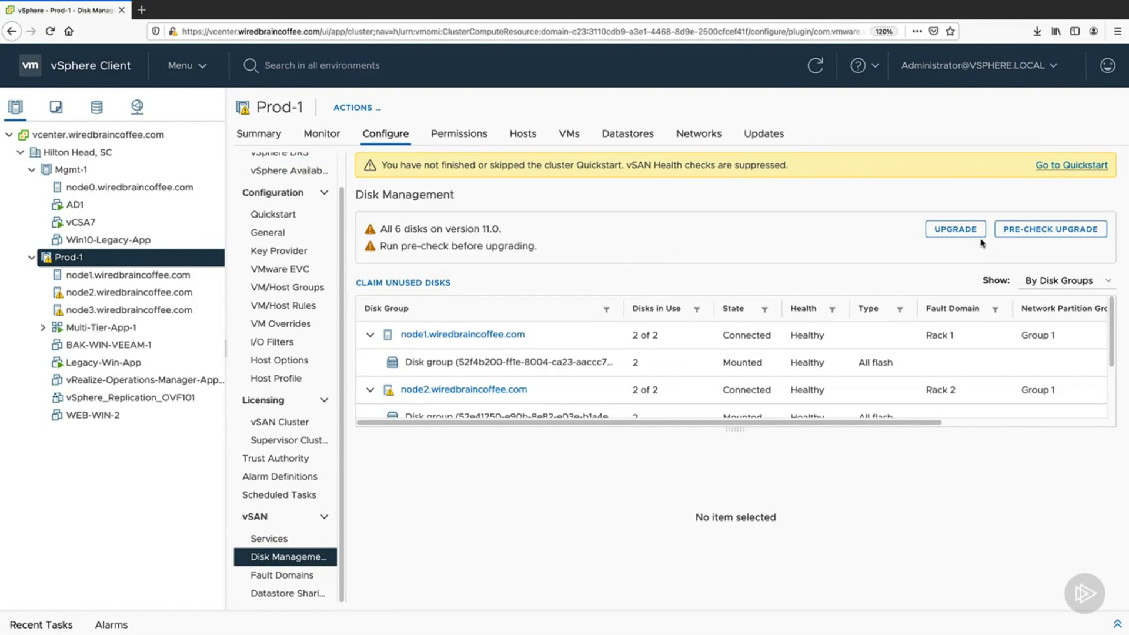
{"action": "left_click", "coordinate": [1029, 238]}
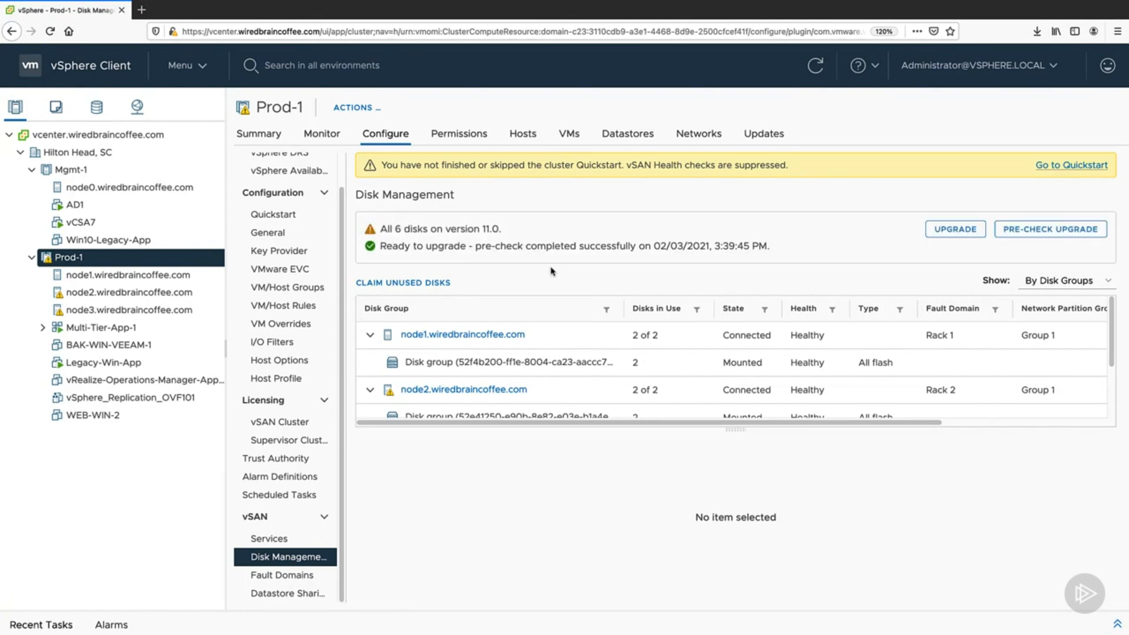
Open the vSAN on-disk format upgrade for Prod-1 and read the explanation of the Allow reduced redundancy option.
{"action": "left_click", "coordinate": [945, 237]}
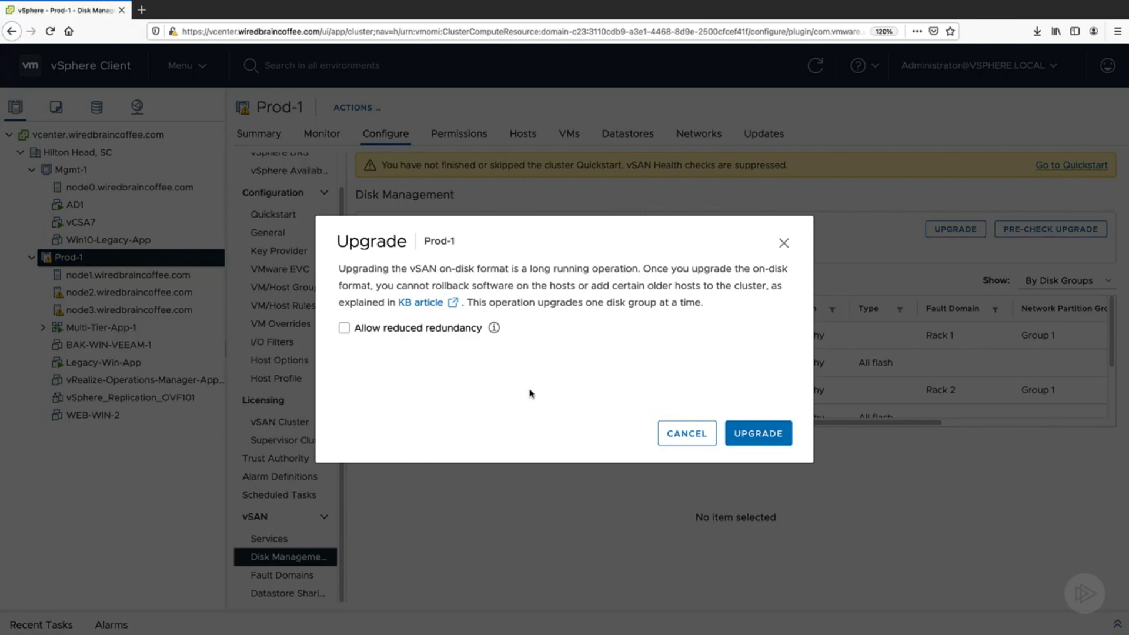
{"action": "left_click", "coordinate": [493, 328]}
{"action": "scroll", "coordinate": [512, 381], "scroll_direction": "down", "scroll_amount": 1}
{"action": "scroll", "coordinate": [513, 381], "scroll_direction": "down", "scroll_amount": 1}
{"action": "scroll", "coordinate": [512, 381], "scroll_direction": "up", "scroll_amount": 2}
{"action": "scroll", "coordinate": [513, 381], "scroll_direction": "down", "scroll_amount": 1}
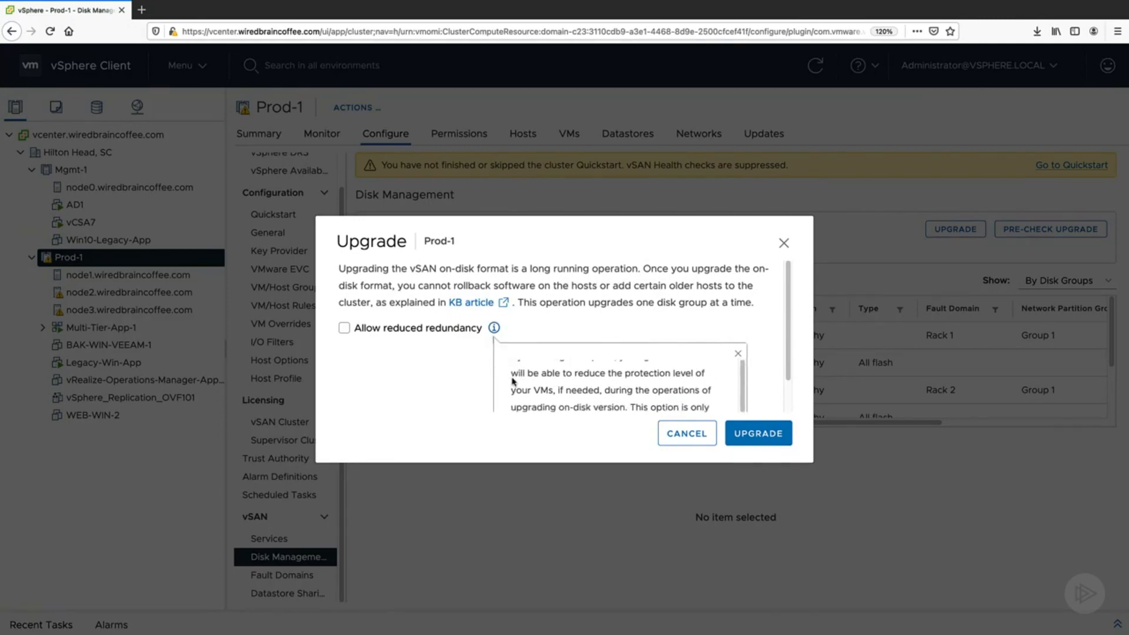
{"action": "scroll", "coordinate": [513, 381], "scroll_direction": "up", "scroll_amount": 1}
{"action": "scroll", "coordinate": [513, 380], "scroll_direction": "down", "scroll_amount": 1}
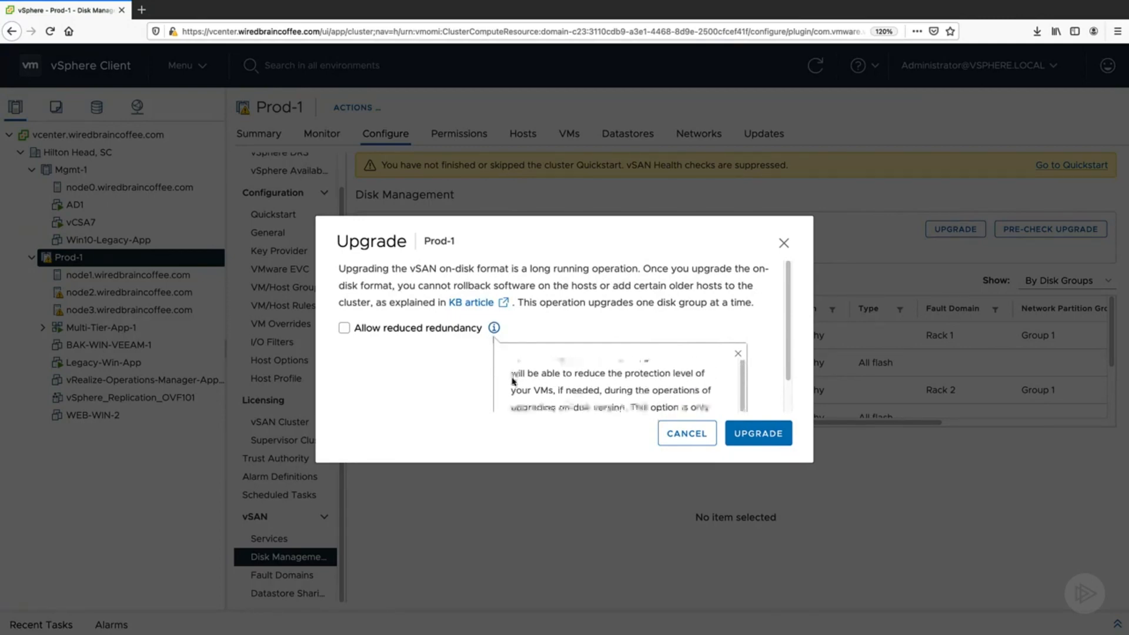
{"action": "scroll", "coordinate": [513, 381], "scroll_direction": "down", "scroll_amount": 1}
{"action": "scroll", "coordinate": [512, 381], "scroll_direction": "down", "scroll_amount": 1}
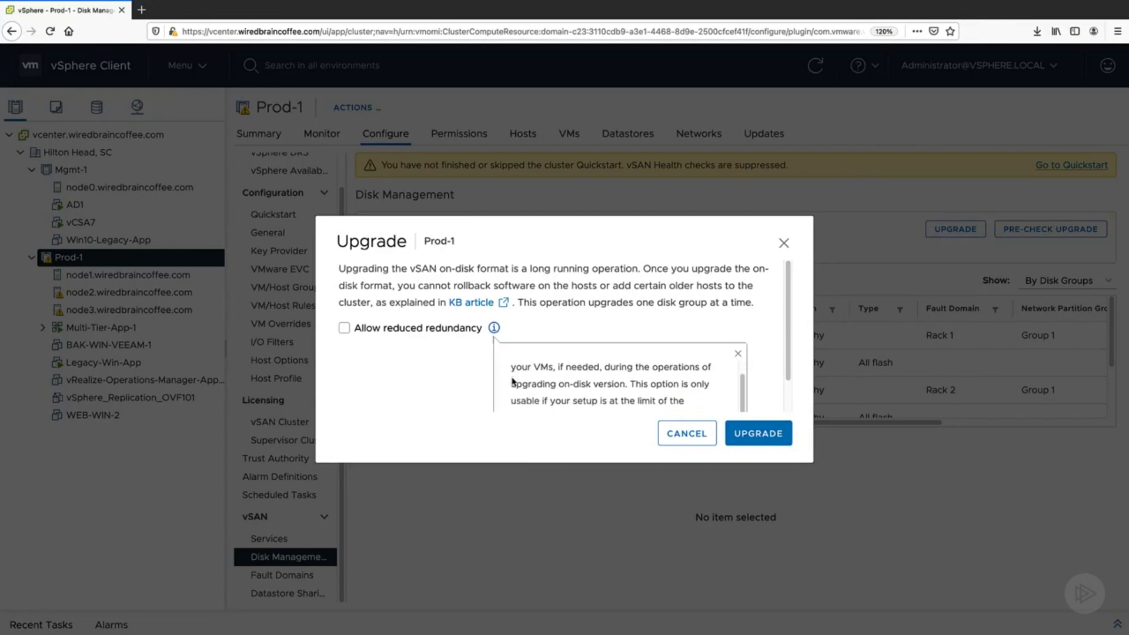
{"action": "left_click", "coordinate": [480, 372]}
Upgrade the Prod-1 vSAN on-disk format with Allow reduced redundancy enabled, and collapse the recent tasks list.
{"action": "left_click", "coordinate": [344, 328]}
{"action": "left_click", "coordinate": [353, 336]}
{"action": "left_click", "coordinate": [346, 332]}
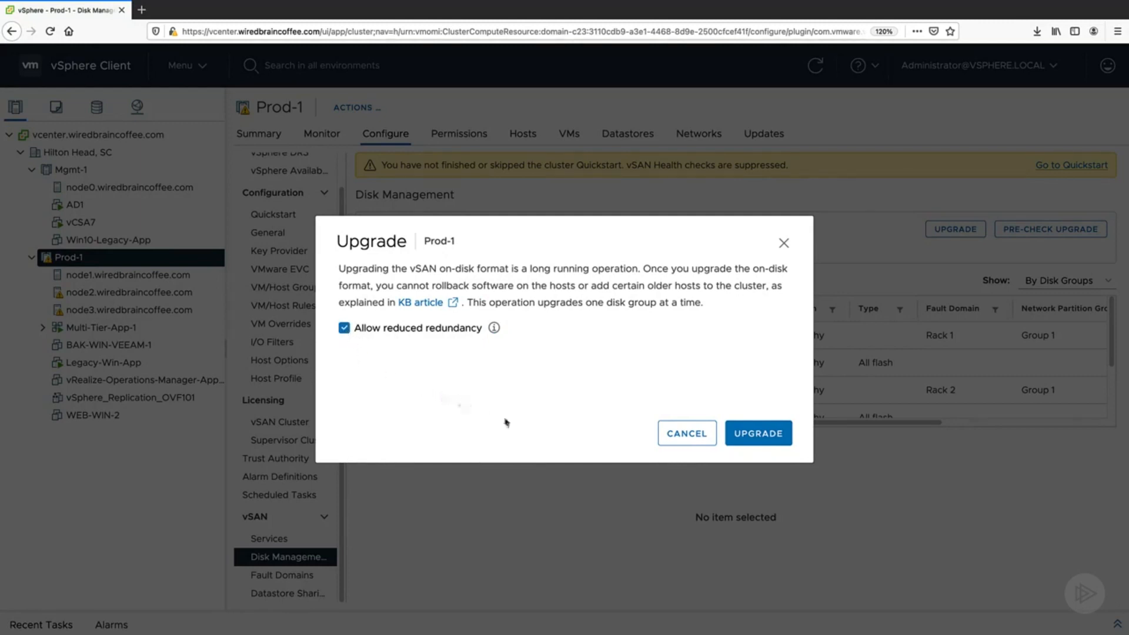
{"action": "left_click", "coordinate": [768, 443]}
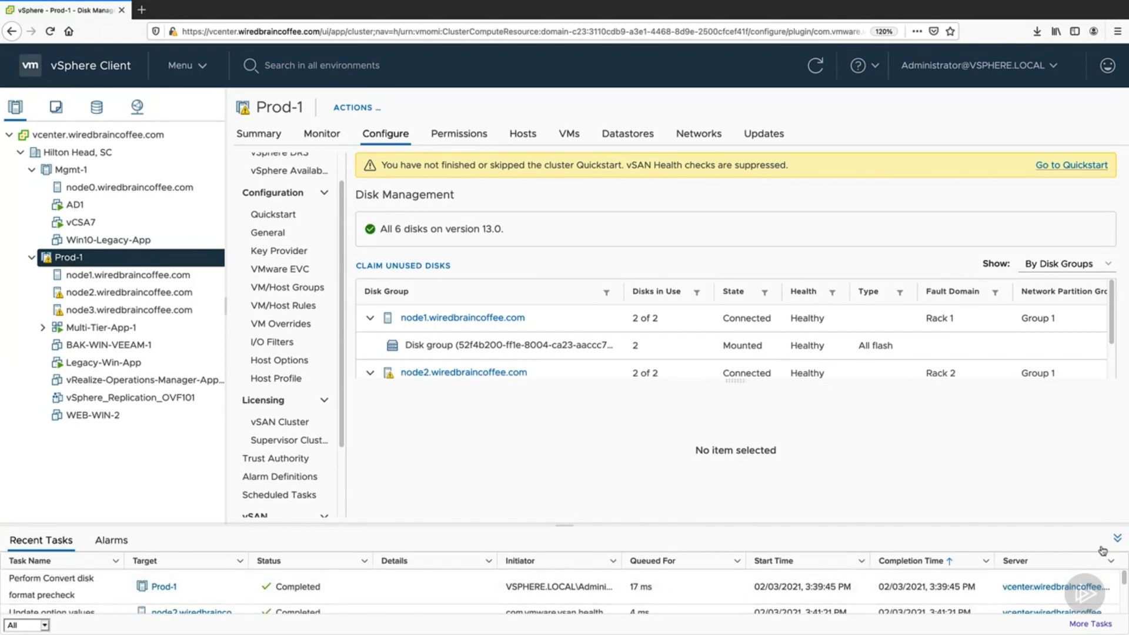
{"action": "left_click", "coordinate": [1117, 537]}
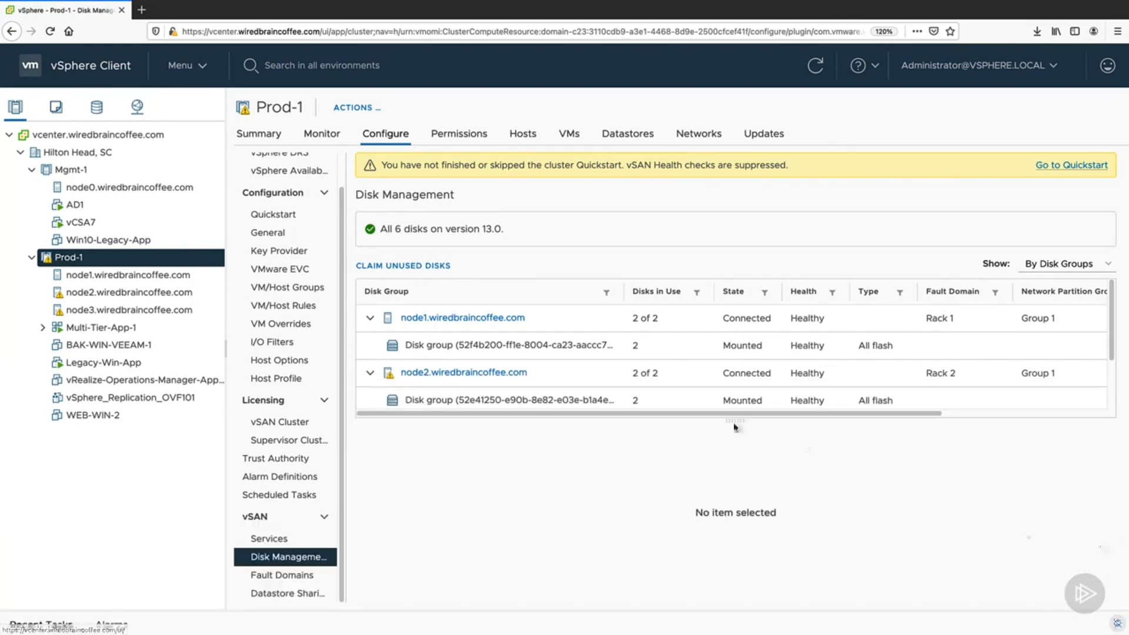
{"action": "left_click", "coordinate": [529, 348]}
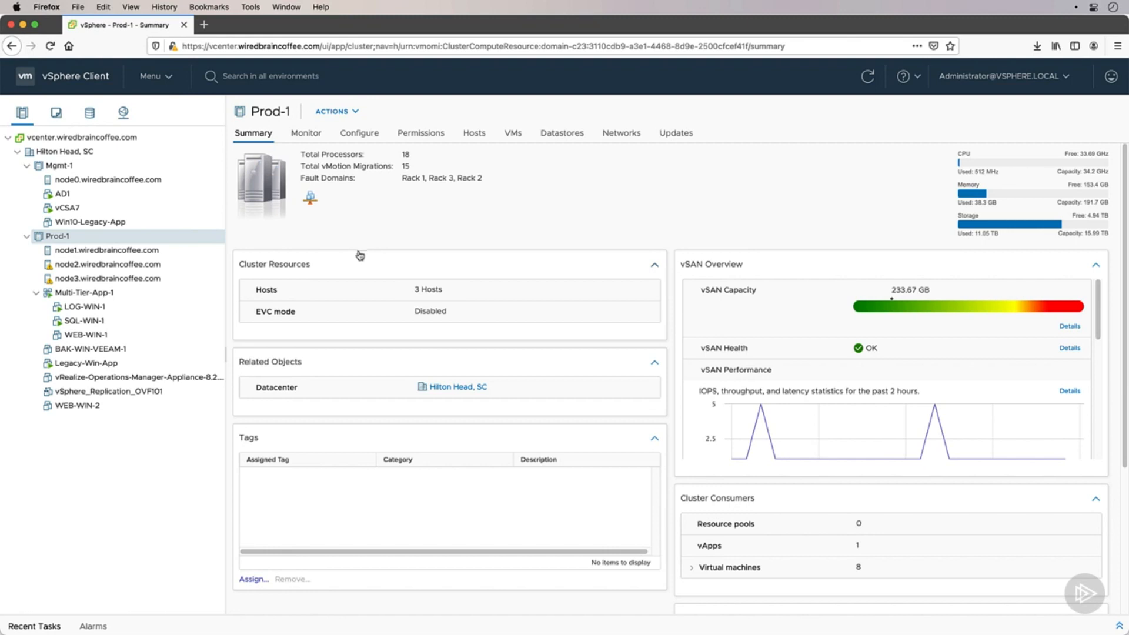
Review the VMware Tools state of LOG-WIN-1 and BAK-WIN-VEEAM-1, and run the VMware Tools status check for all Prod-1 VMs.
{"action": "left_click", "coordinate": [134, 306]}
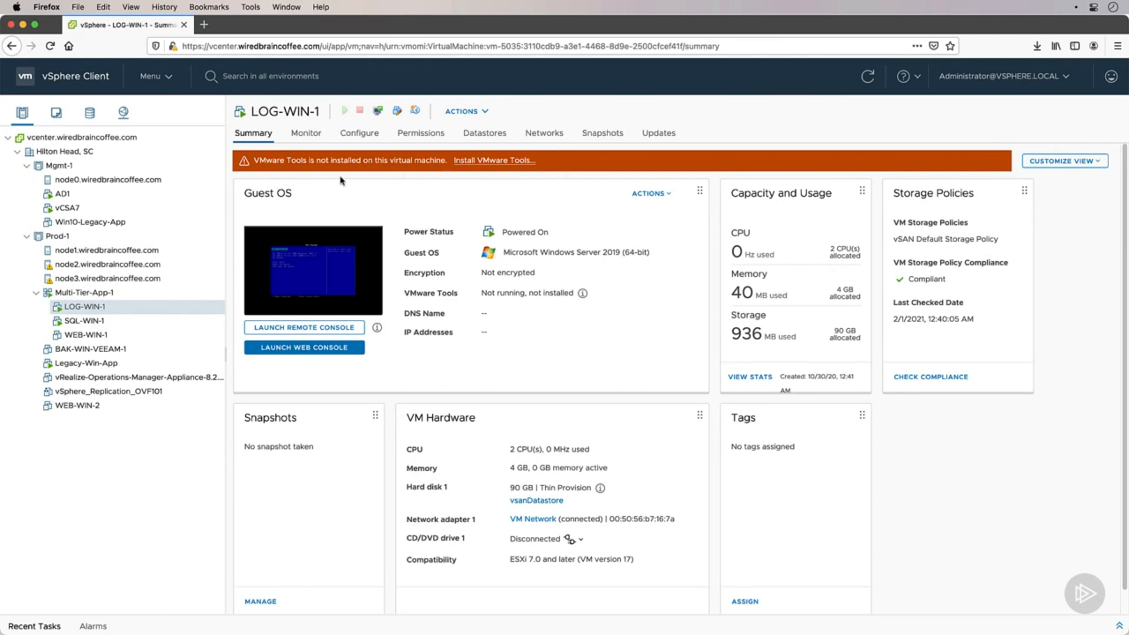
{"action": "left_click", "coordinate": [93, 351]}
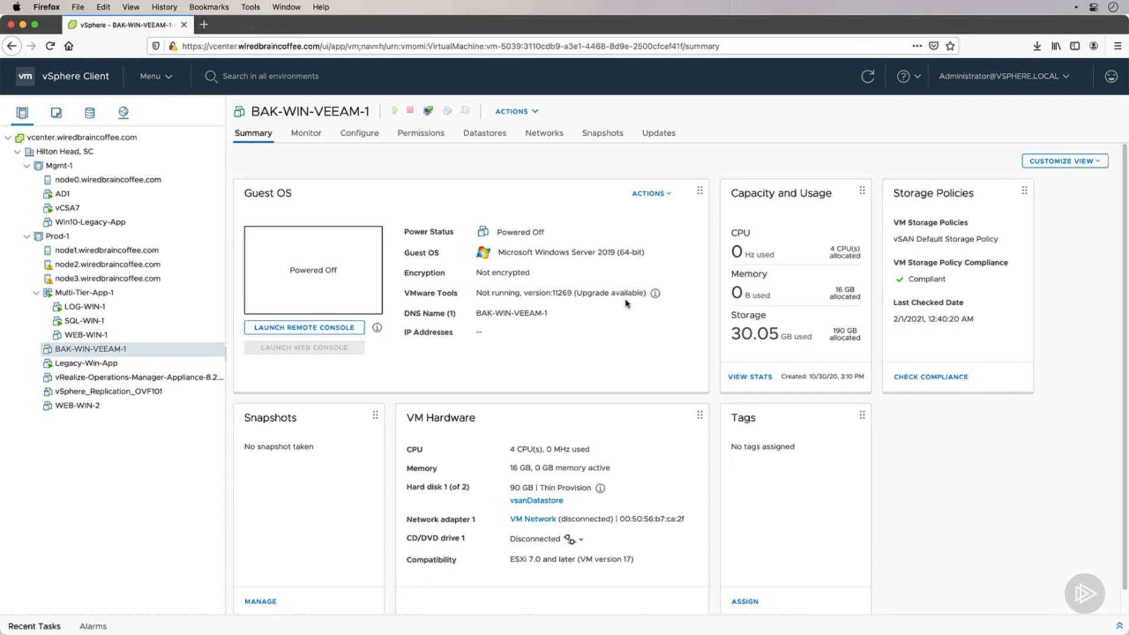
{"action": "left_click", "coordinate": [113, 236]}
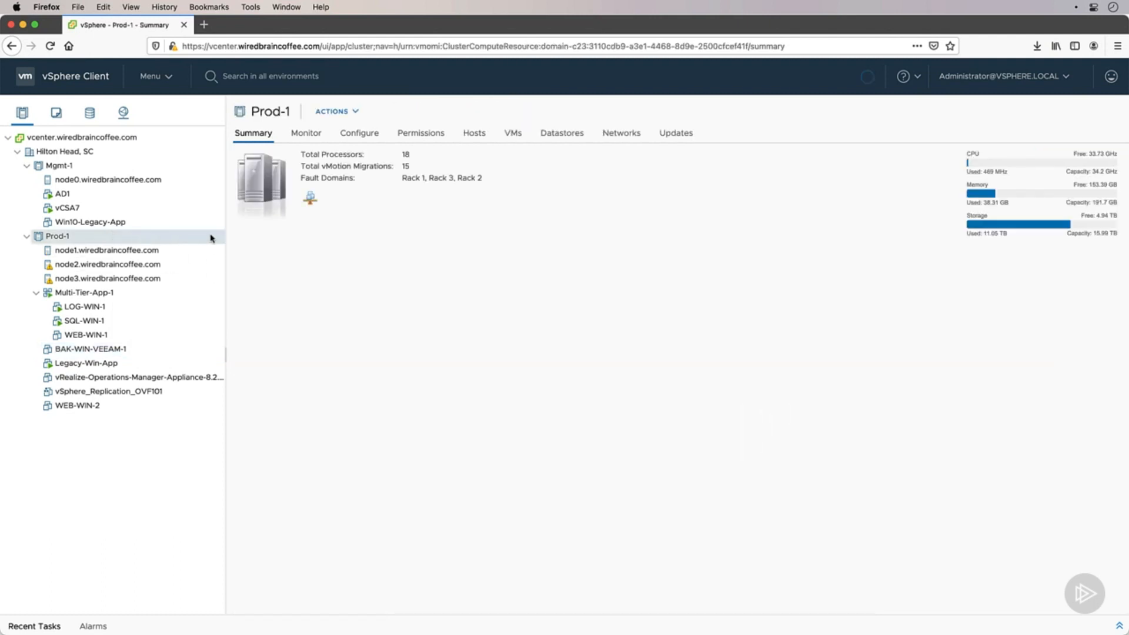
{"action": "left_click", "coordinate": [676, 135]}
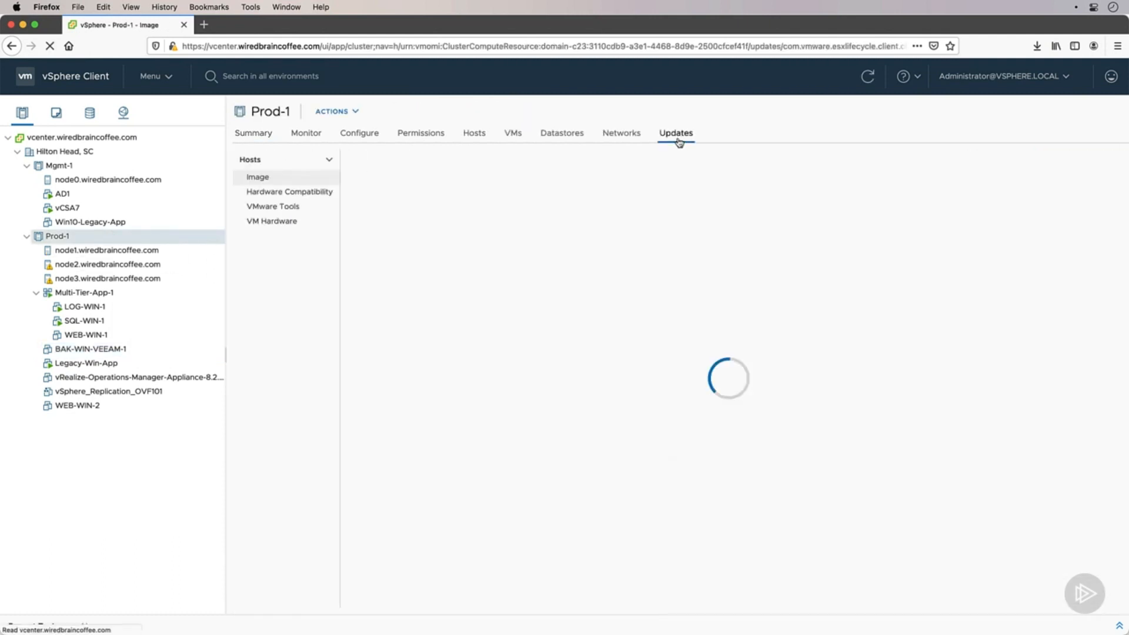
{"action": "left_click", "coordinate": [315, 213]}
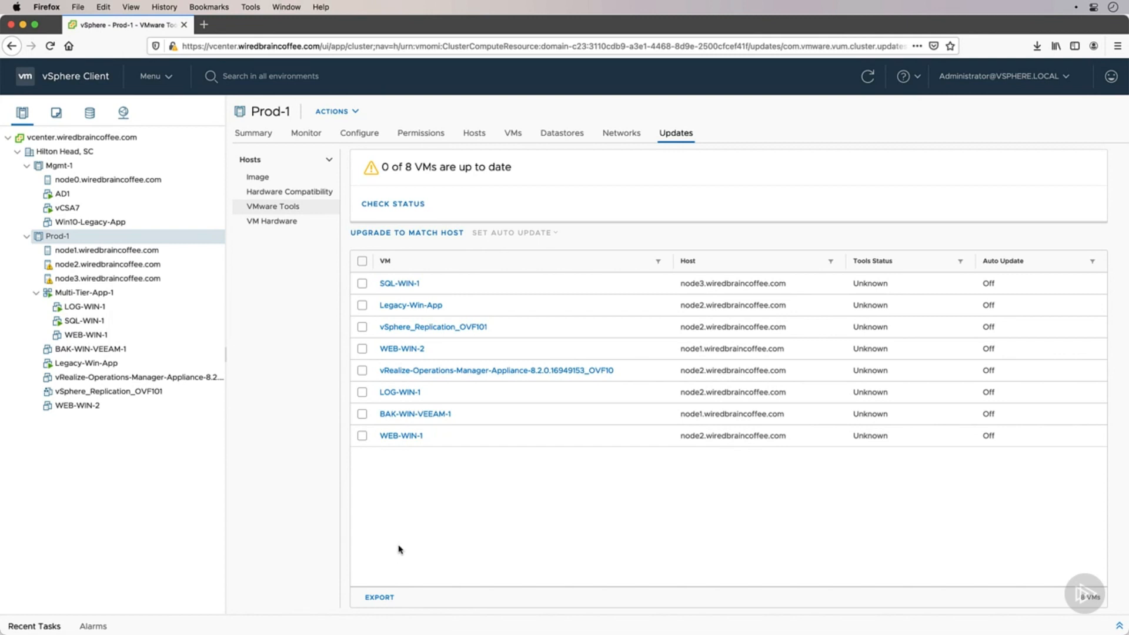
{"action": "left_click", "coordinate": [408, 213]}
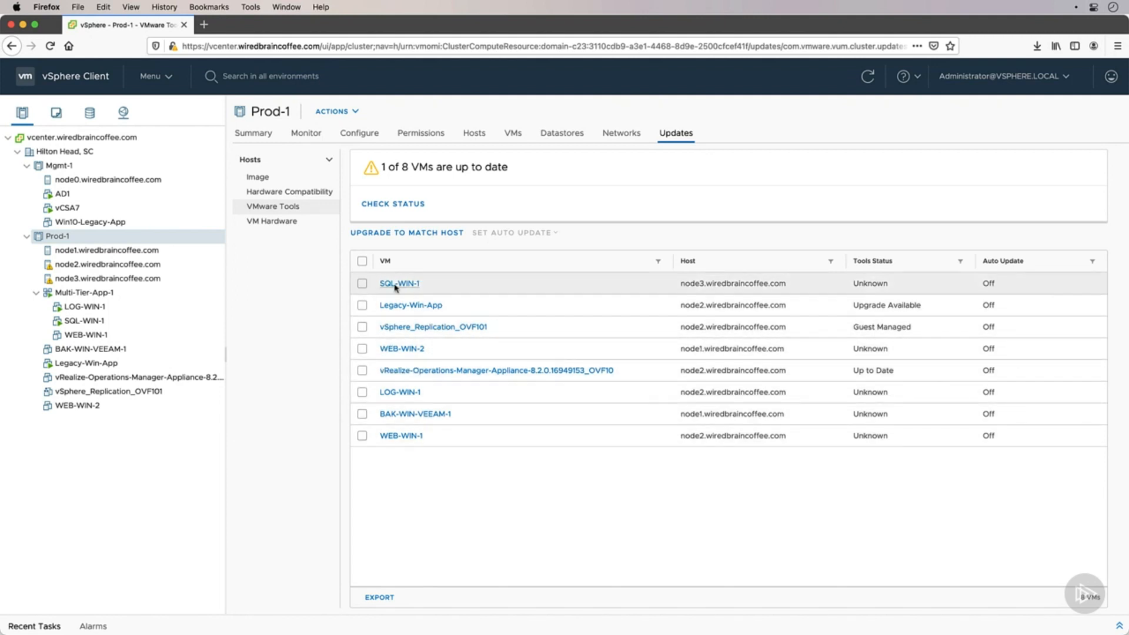
Turn on VMware Tools auto update for all eight VMs in Prod-1.
{"action": "left_click", "coordinate": [361, 262]}
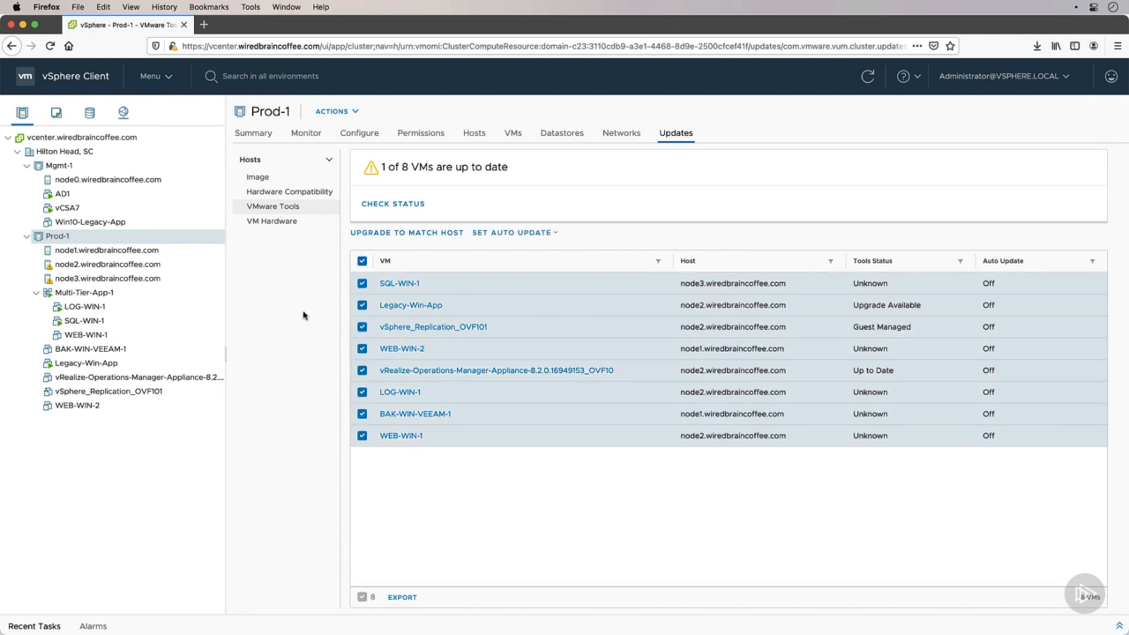
{"action": "left_click", "coordinate": [549, 233]}
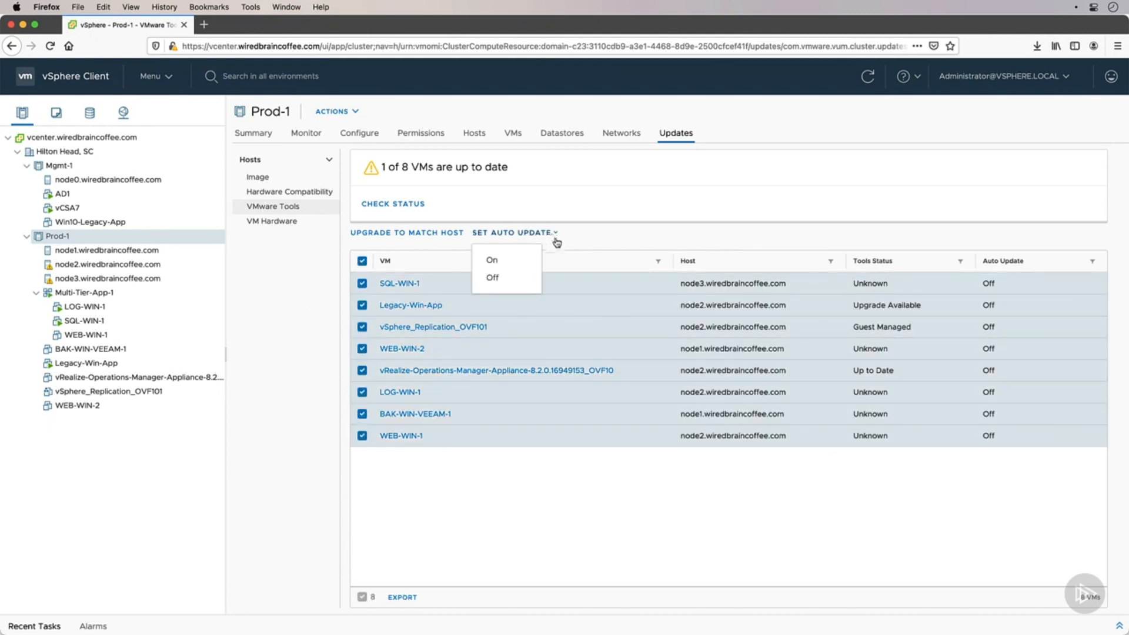
{"action": "left_click", "coordinate": [505, 265]}
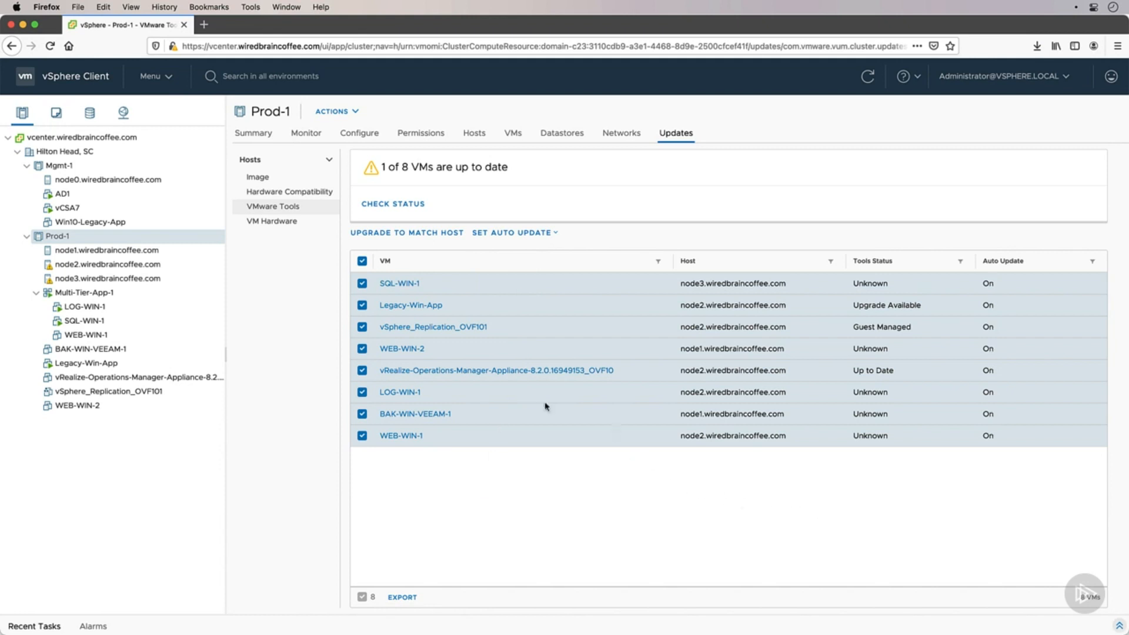
Start a VMware Tools upgrade to match host for the selected Prod-1 VMs and expand its scheduling and rollback options.
{"action": "left_click", "coordinate": [376, 236]}
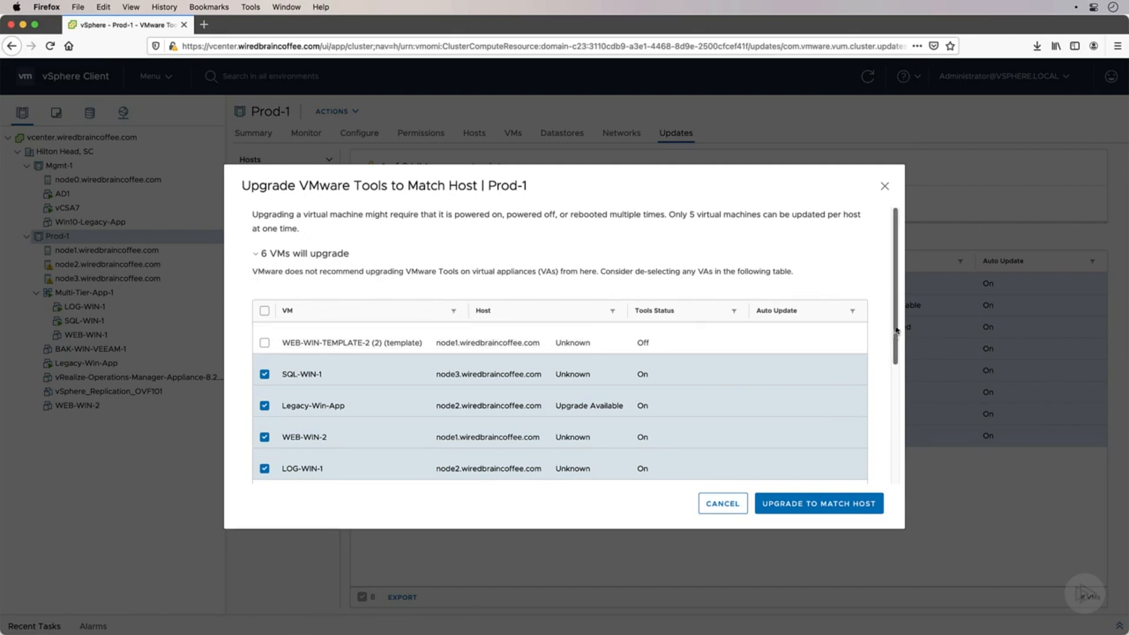
{"action": "left_click_drag", "start_coordinate": [895, 320], "coordinate": [896, 473]}
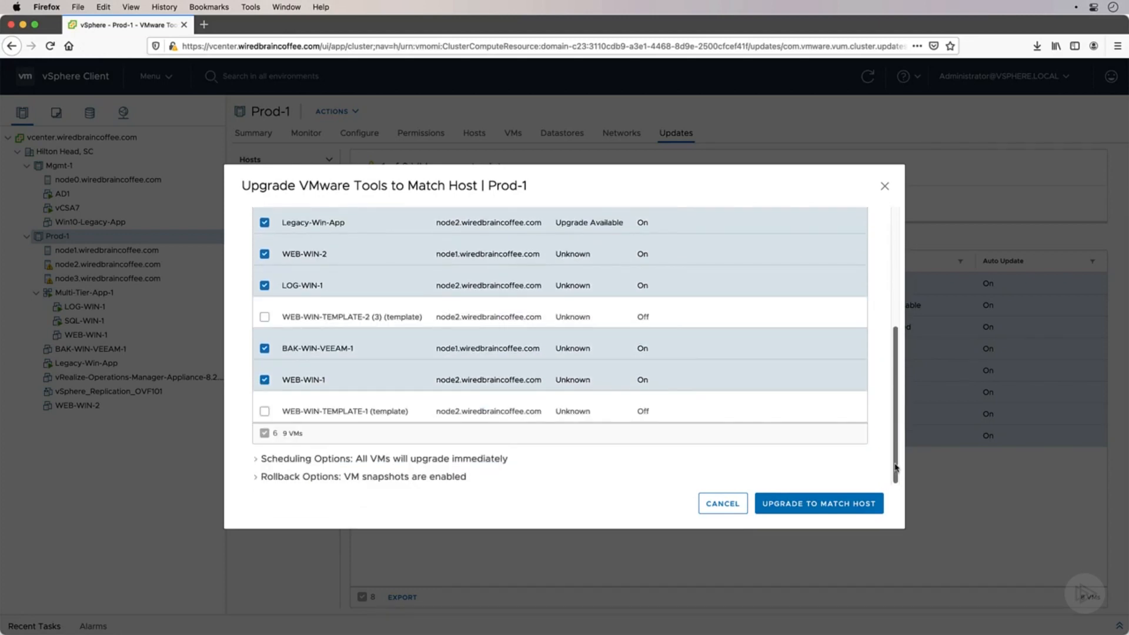
{"action": "left_click", "coordinate": [257, 460]}
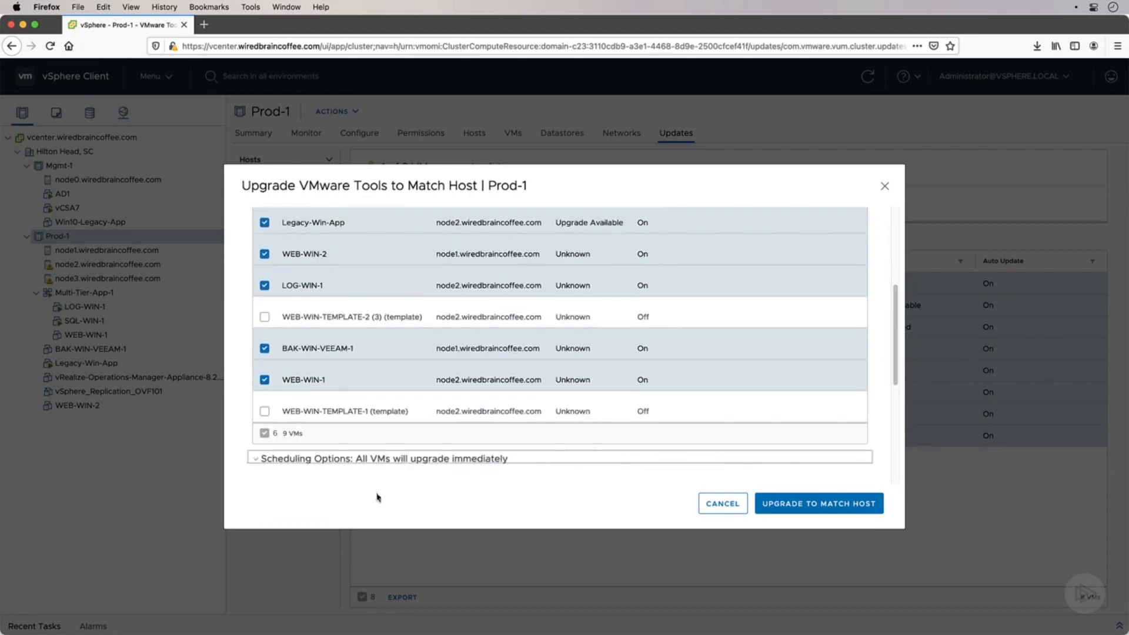
{"action": "left_click_drag", "start_coordinate": [898, 379], "coordinate": [896, 472]}
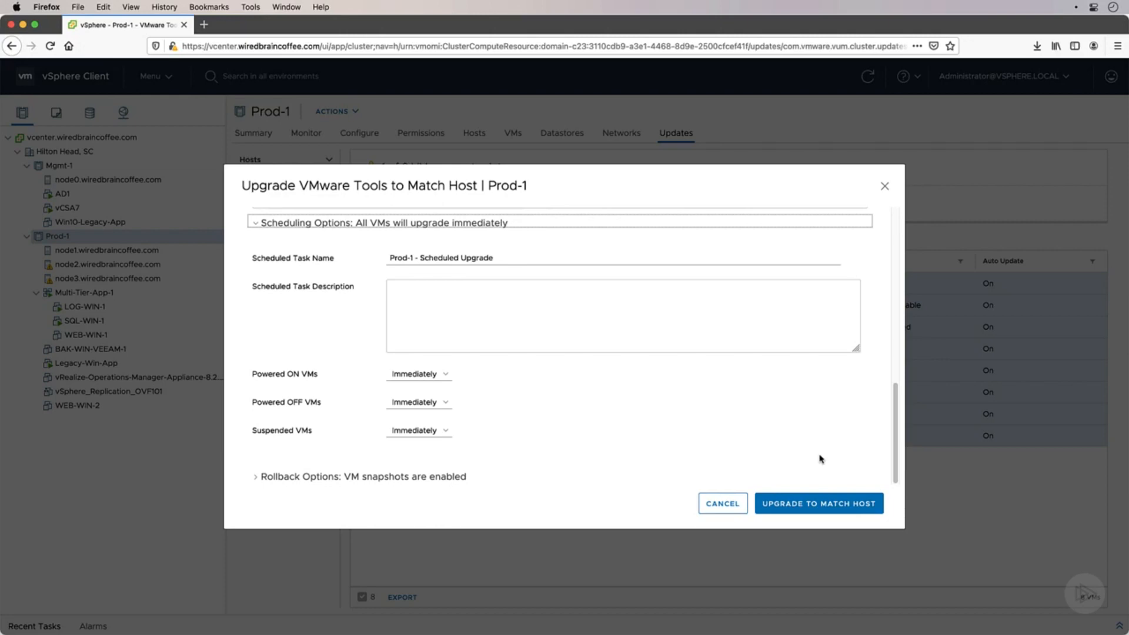
{"action": "left_click", "coordinate": [258, 482]}
{"action": "left_click_drag", "start_coordinate": [896, 398], "coordinate": [897, 476]}
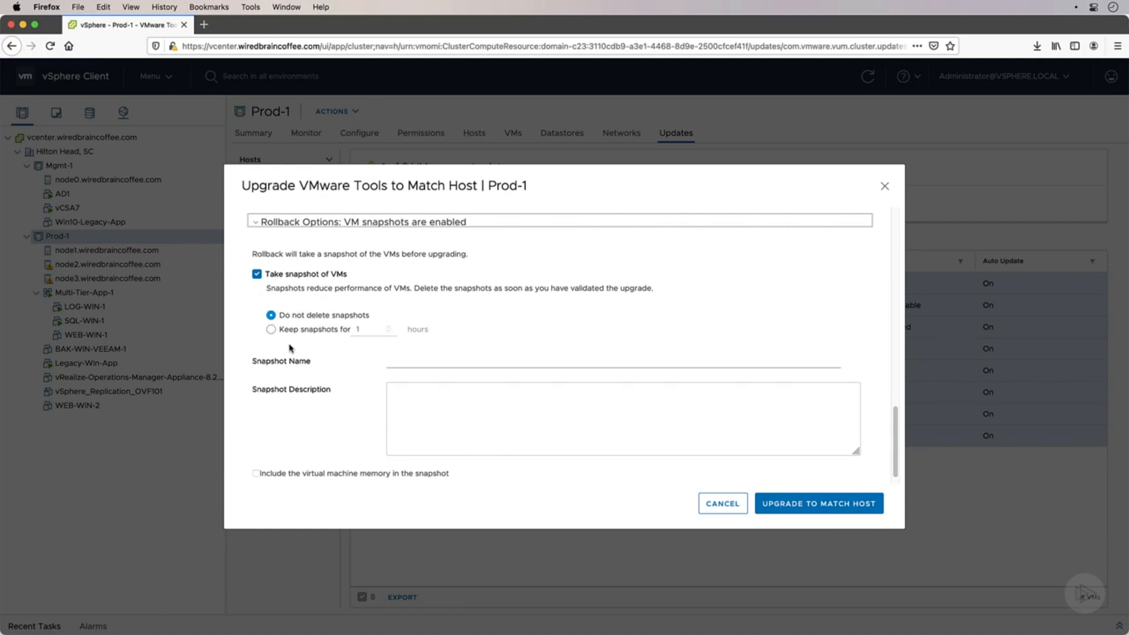
Keep rollback snapshots for 1 hour under the name "before vmware tools install / update" and run the upgrade.
{"action": "left_click", "coordinate": [271, 329]}
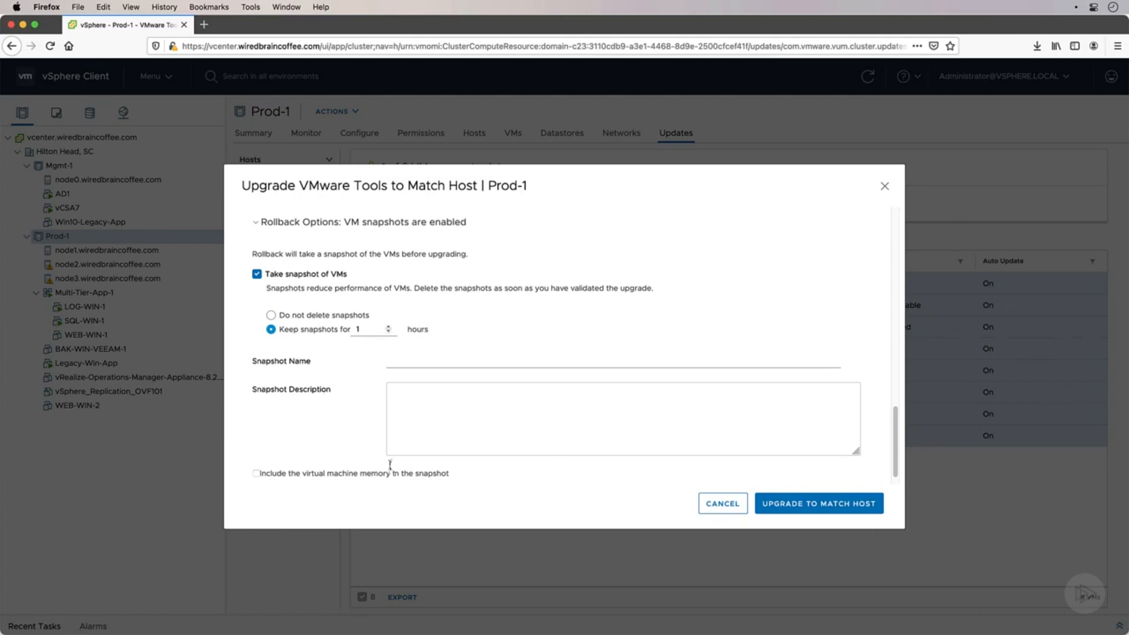
{"action": "left_click", "coordinate": [417, 363]}
{"action": "type", "text": "bef"}
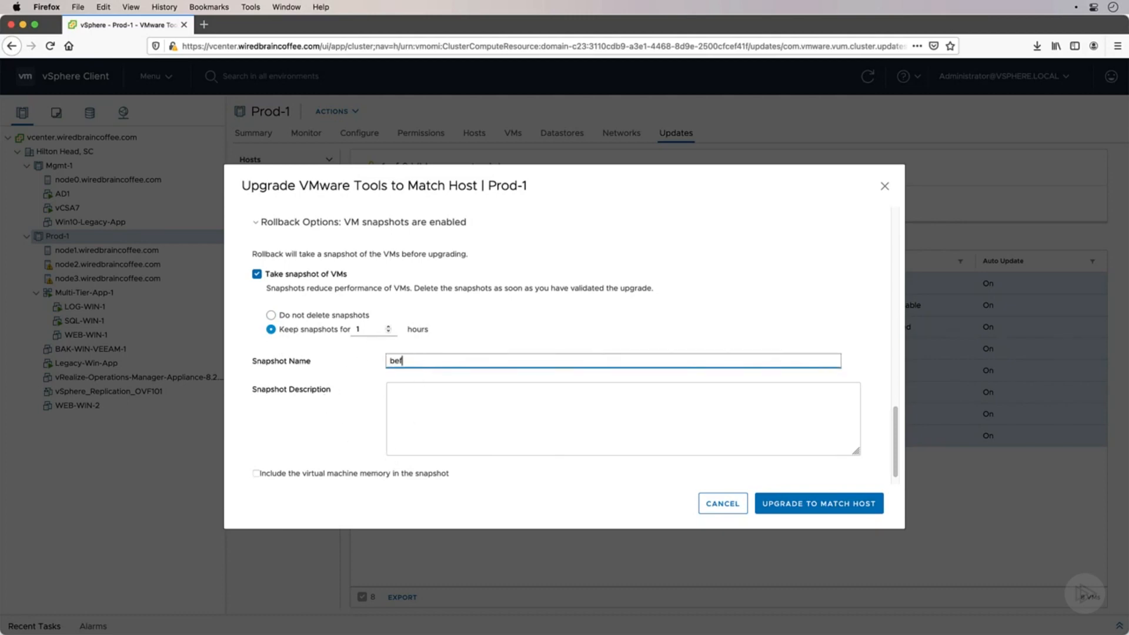
{"action": "type", "text": "ore vmware tools install / update"}
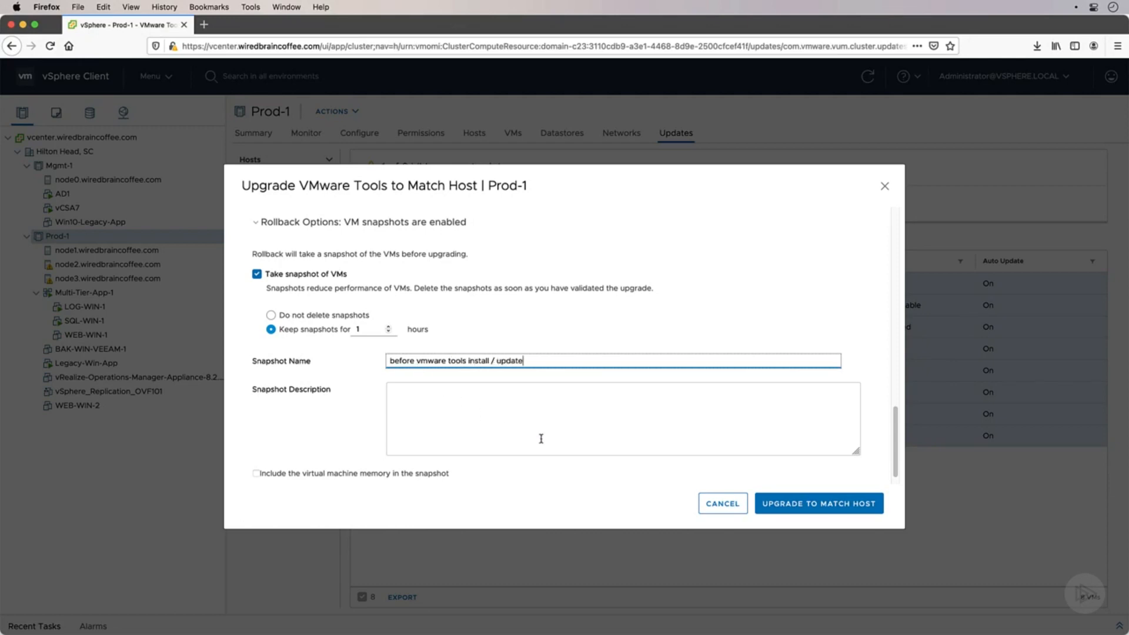
{"action": "left_click", "coordinate": [799, 513]}
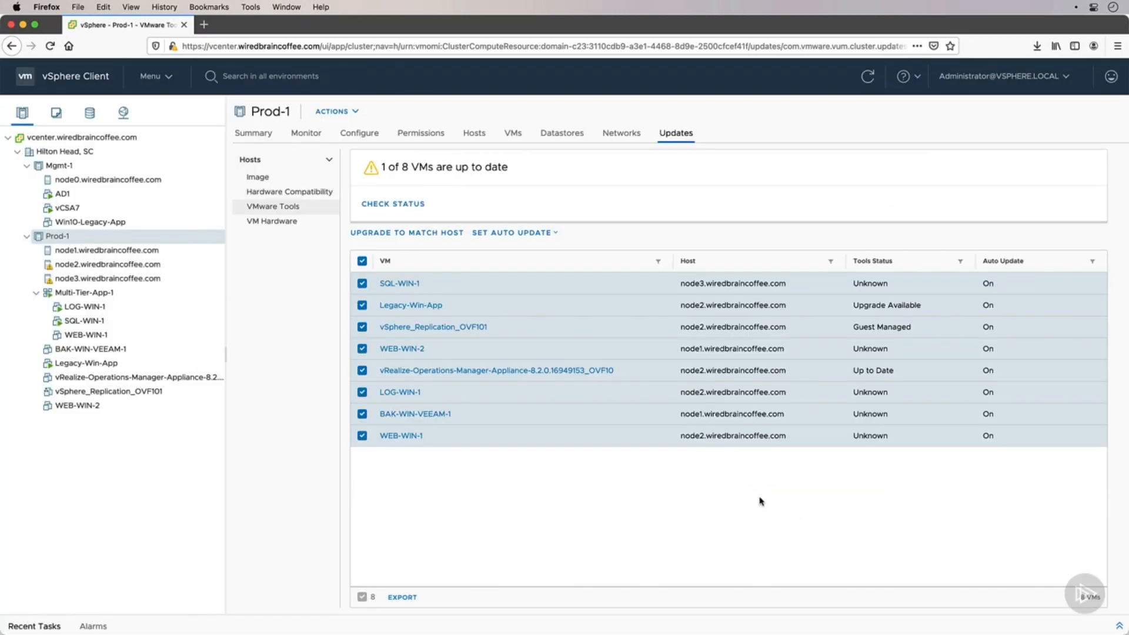
Show the recent tasks, recheck the VMware Tools status in Prod-1, and sort the deselected VMs by Tools Status.
{"action": "left_click", "coordinate": [1118, 626]}
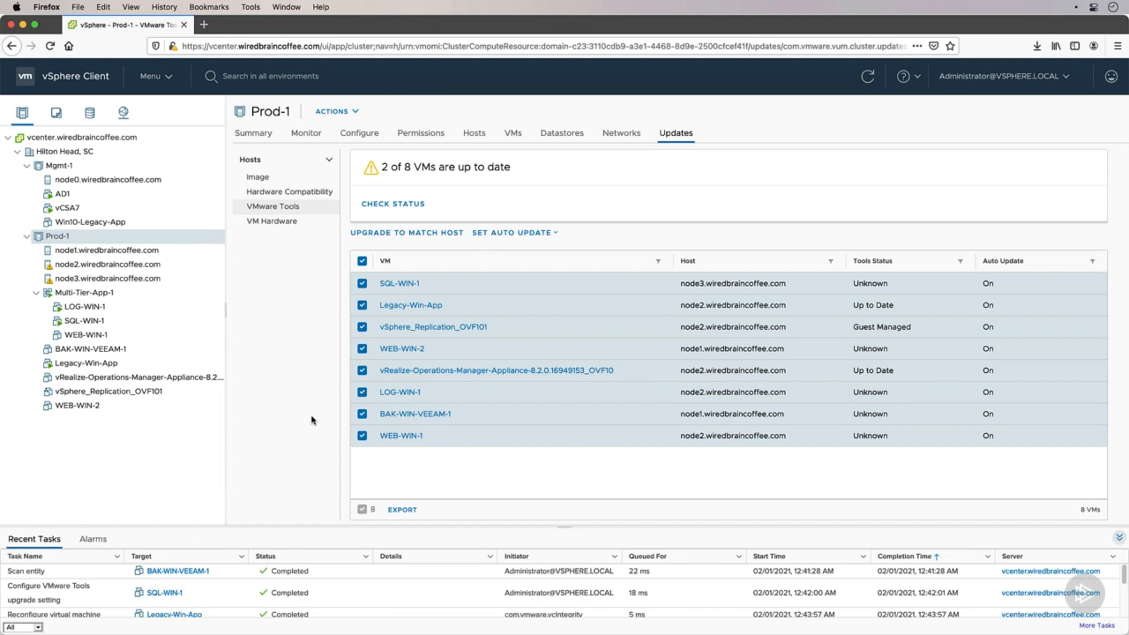
{"action": "left_click", "coordinate": [379, 206]}
{"action": "left_click", "coordinate": [362, 262]}
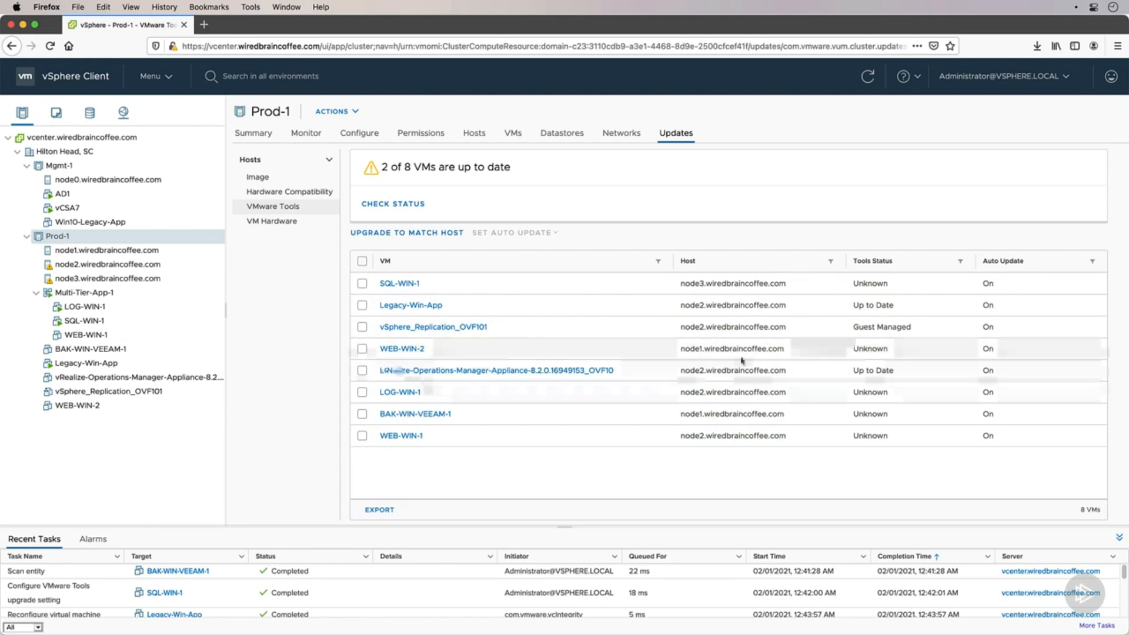
{"action": "left_click", "coordinate": [923, 263]}
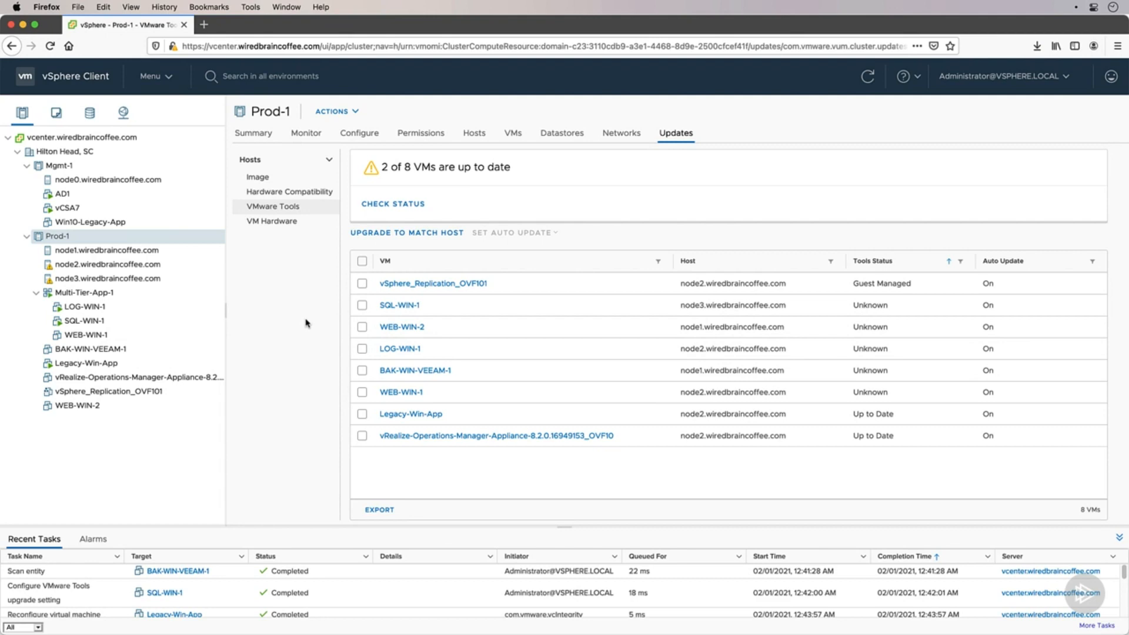
Review the VMware Tools status of the Prod-1 and Mgmt-1 VMs at the vCenter level in the VMs and Templates inventory.
{"action": "left_click", "coordinate": [56, 121]}
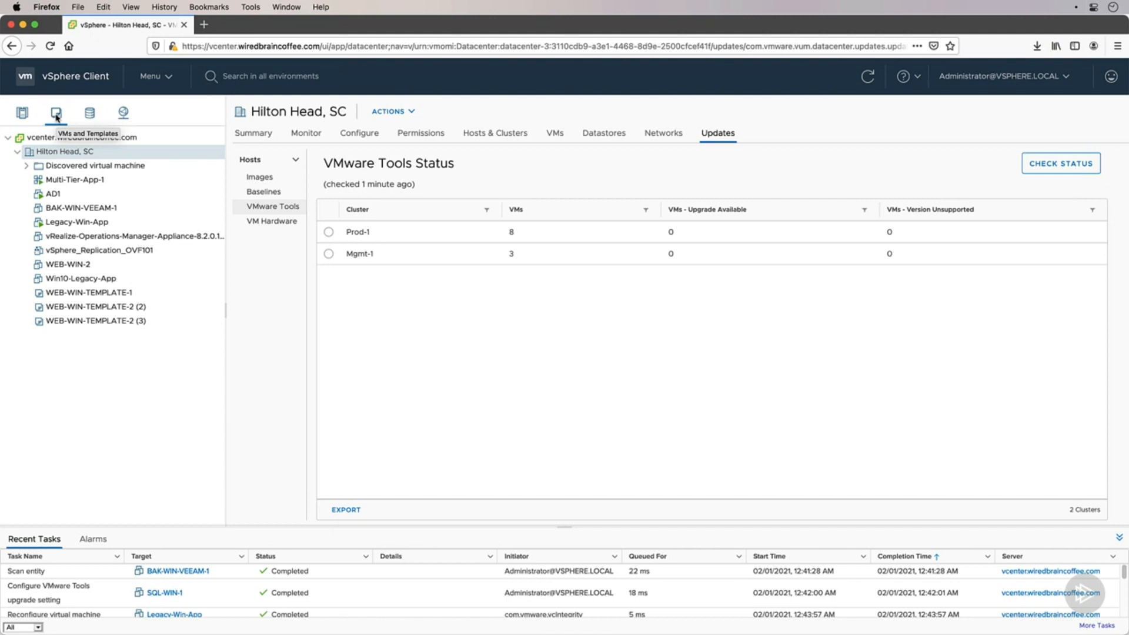
{"action": "left_click", "coordinate": [140, 142]}
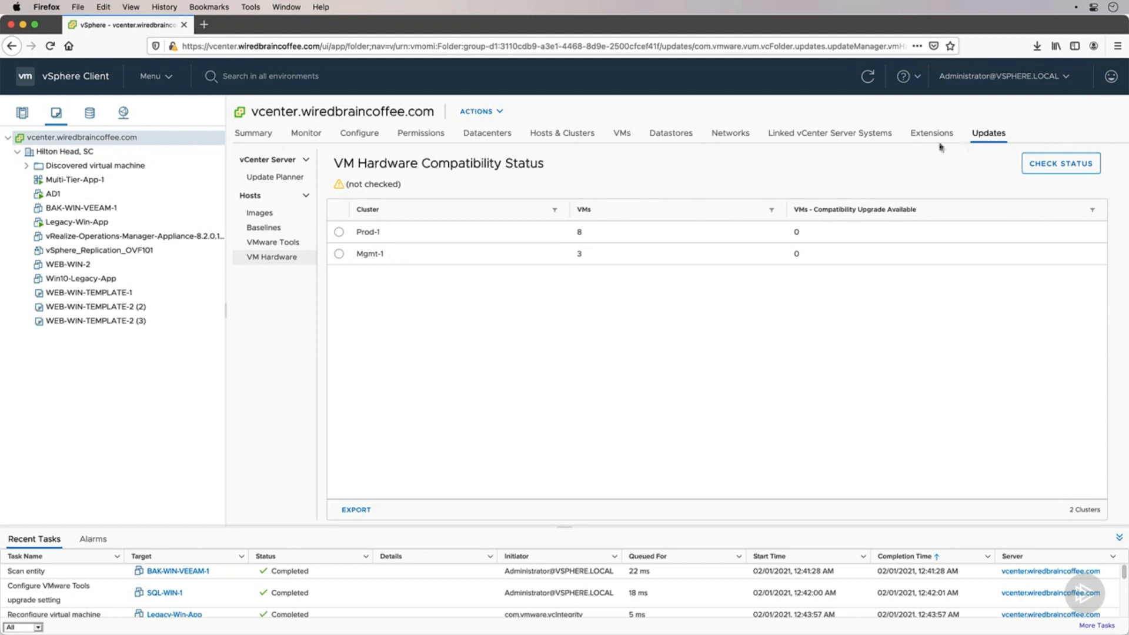
{"action": "left_click", "coordinate": [288, 245]}
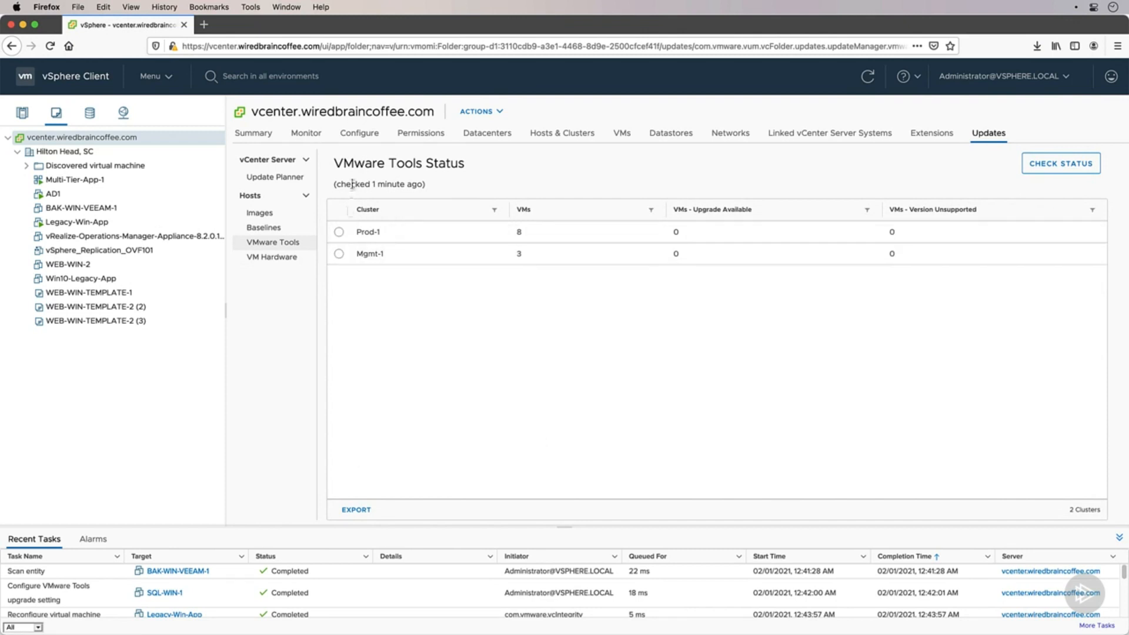
{"action": "left_click", "coordinate": [338, 233]}
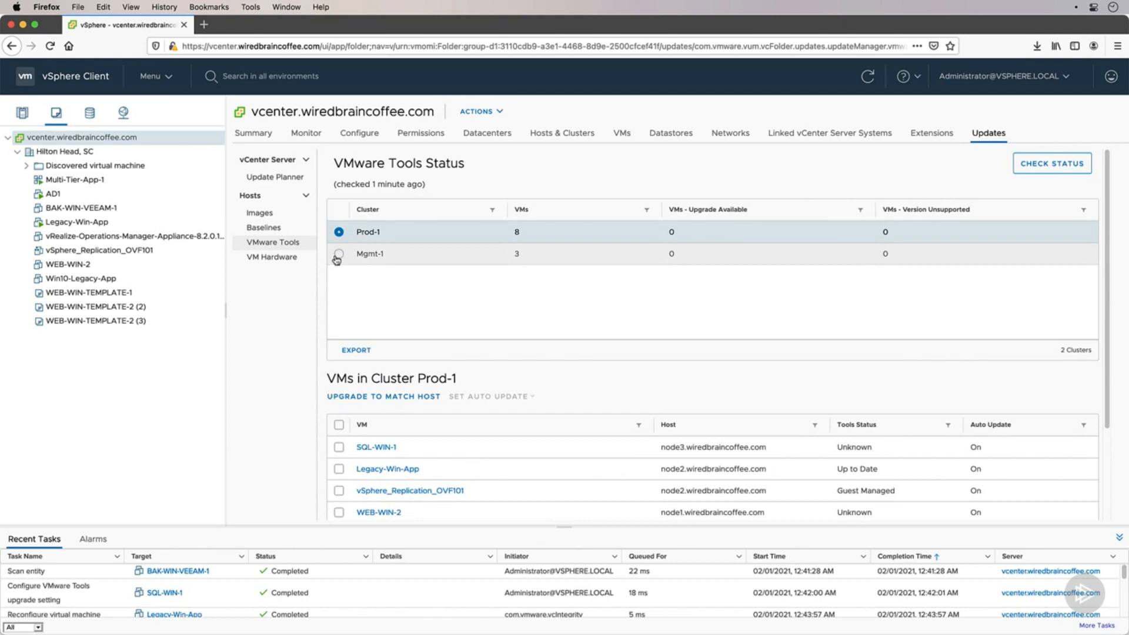
{"action": "left_click", "coordinate": [339, 254]}
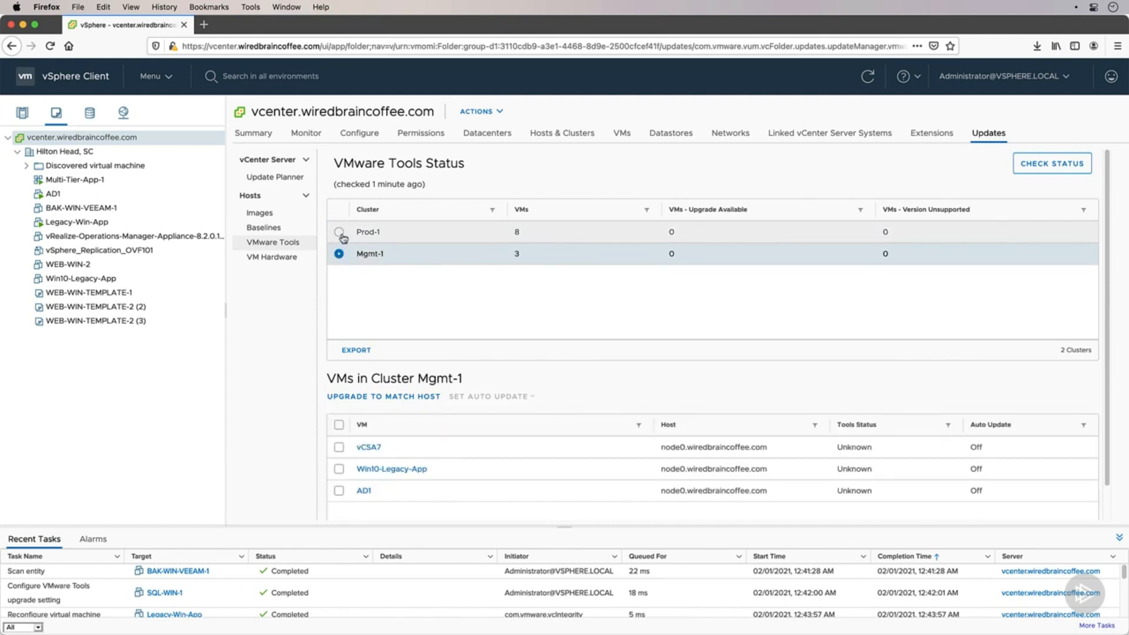
{"action": "left_click", "coordinate": [338, 233]}
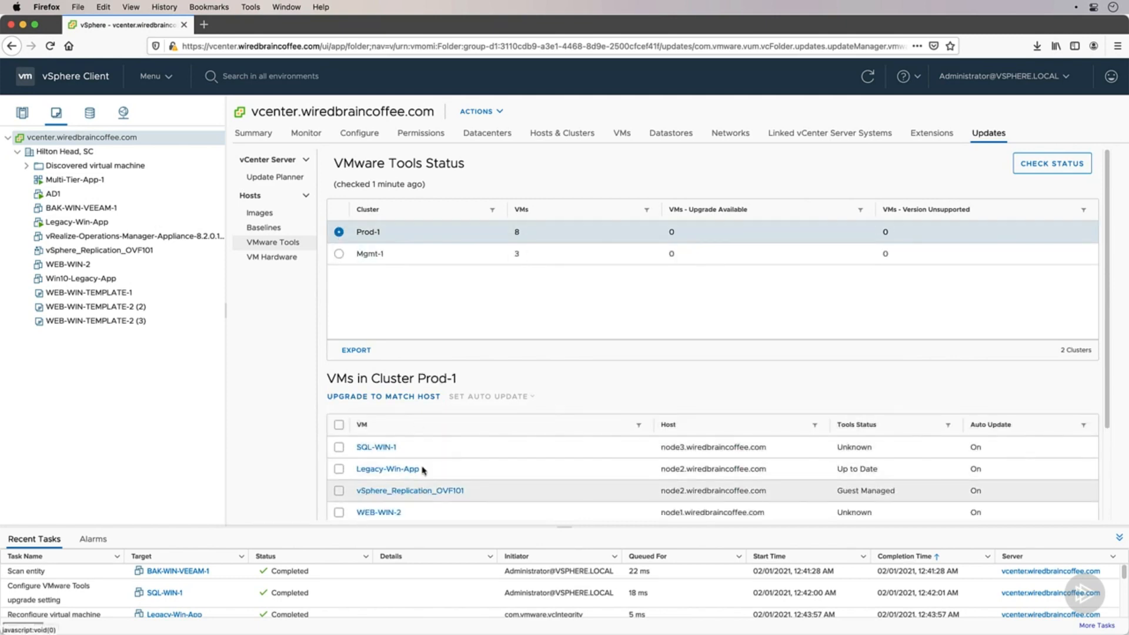
Run the vCenter-wide VMware Tools status check with Mgmt-1 selected and sort its VMs by Tools Status.
{"action": "left_click", "coordinate": [338, 253]}
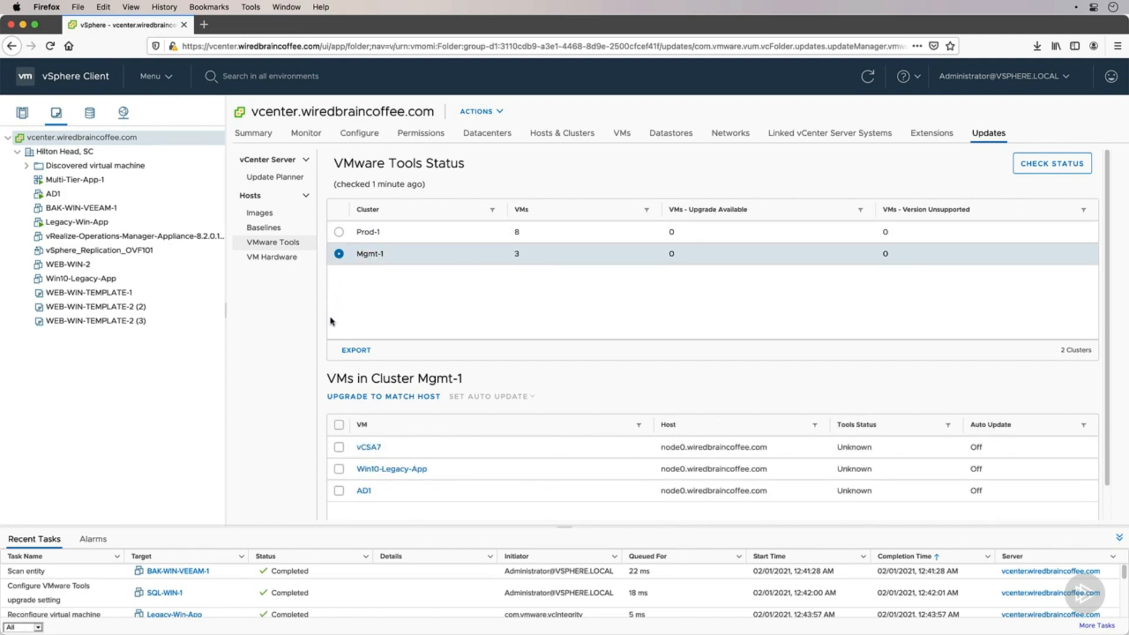
{"action": "left_click", "coordinate": [1046, 164]}
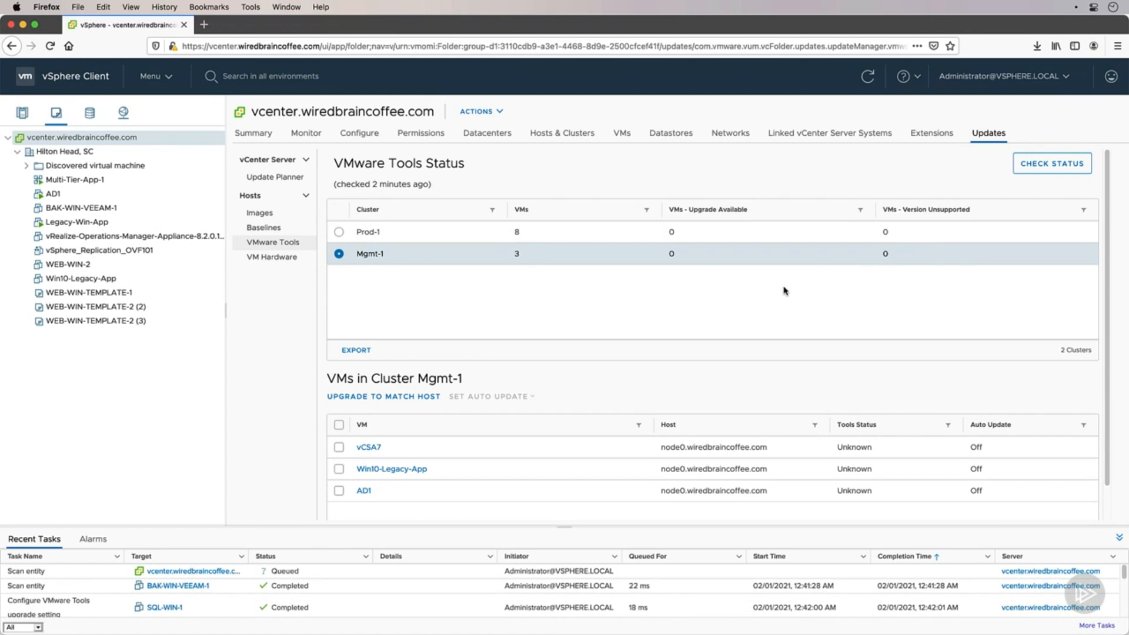
{"action": "left_click", "coordinate": [819, 431]}
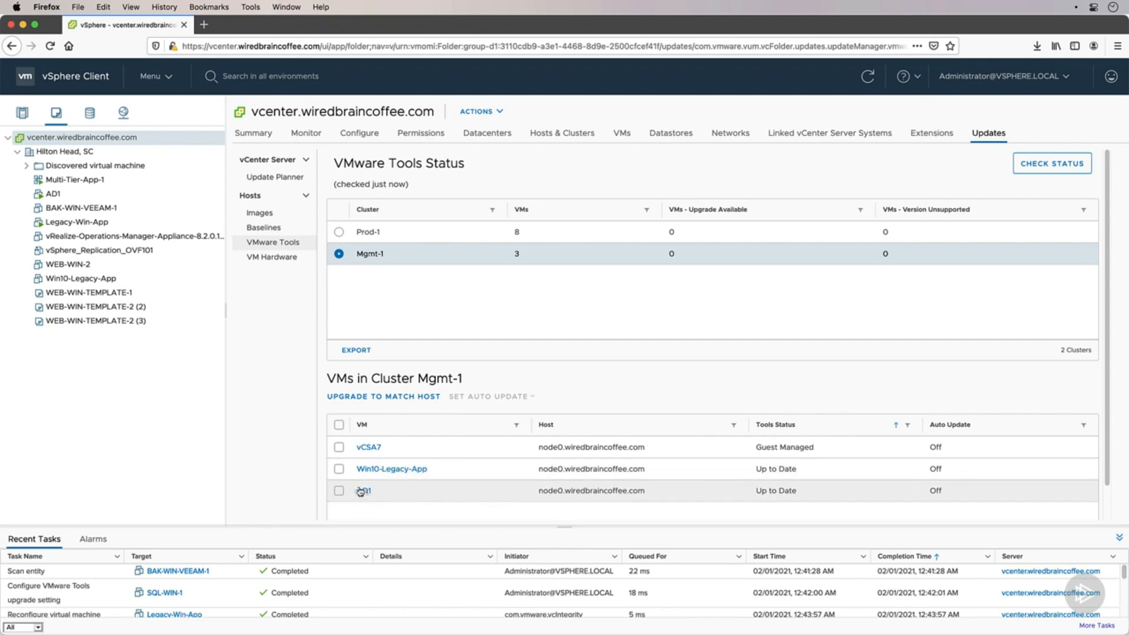
Turn on VMware Tools auto update for Win10-Legacy-App and AD1 in Mgmt-1.
{"action": "left_click", "coordinate": [339, 469]}
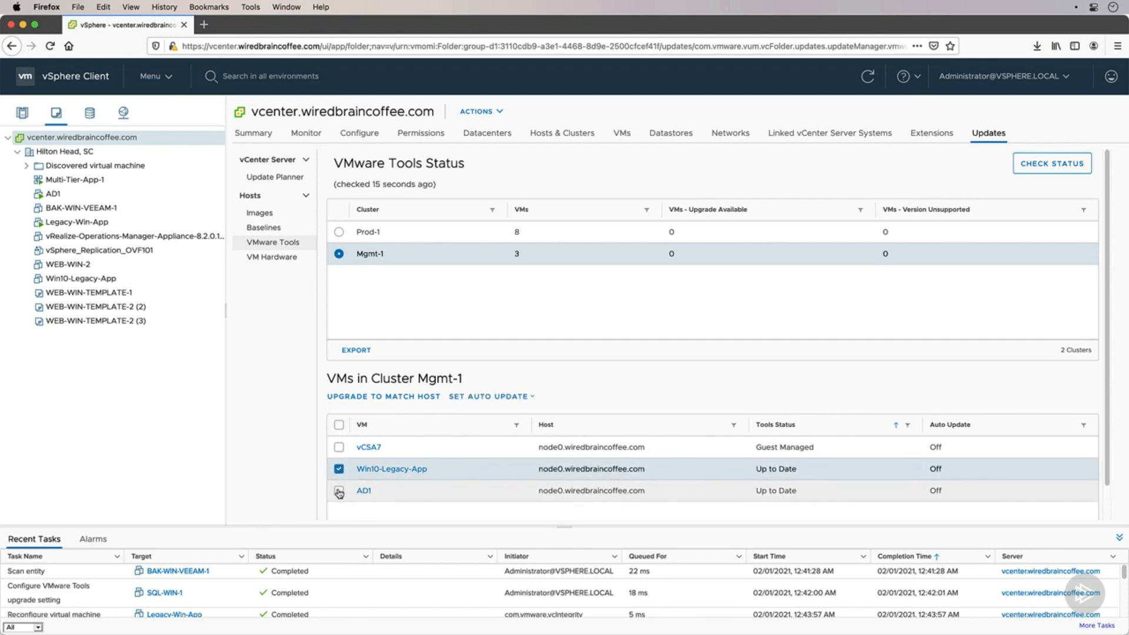
{"action": "left_click", "coordinate": [339, 490]}
{"action": "left_click", "coordinate": [531, 400]}
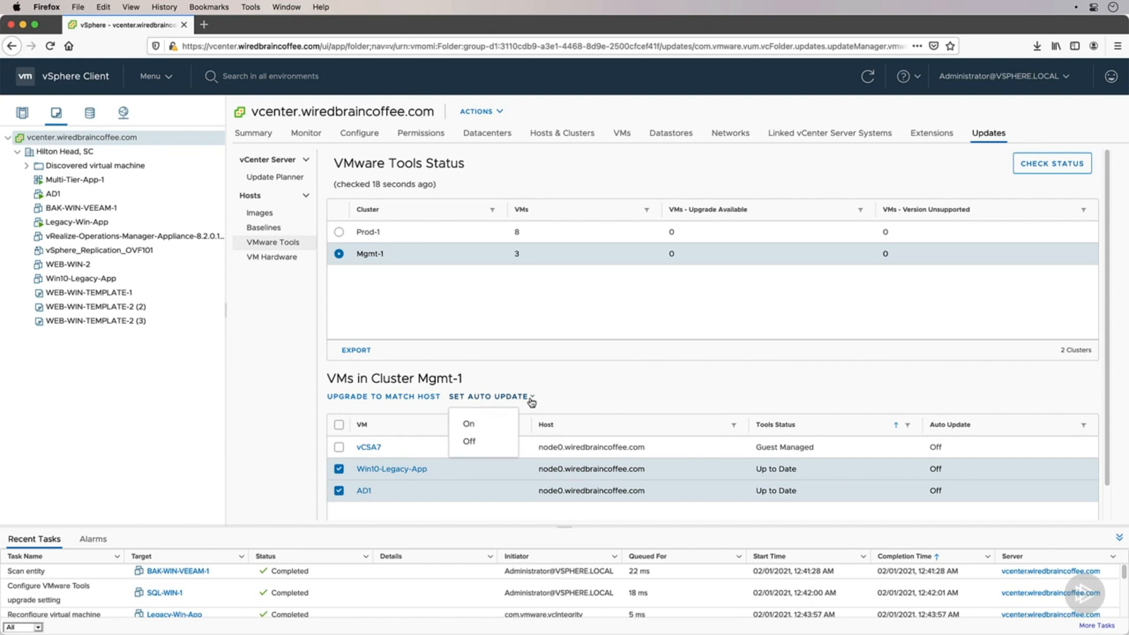
{"action": "left_click", "coordinate": [504, 424]}
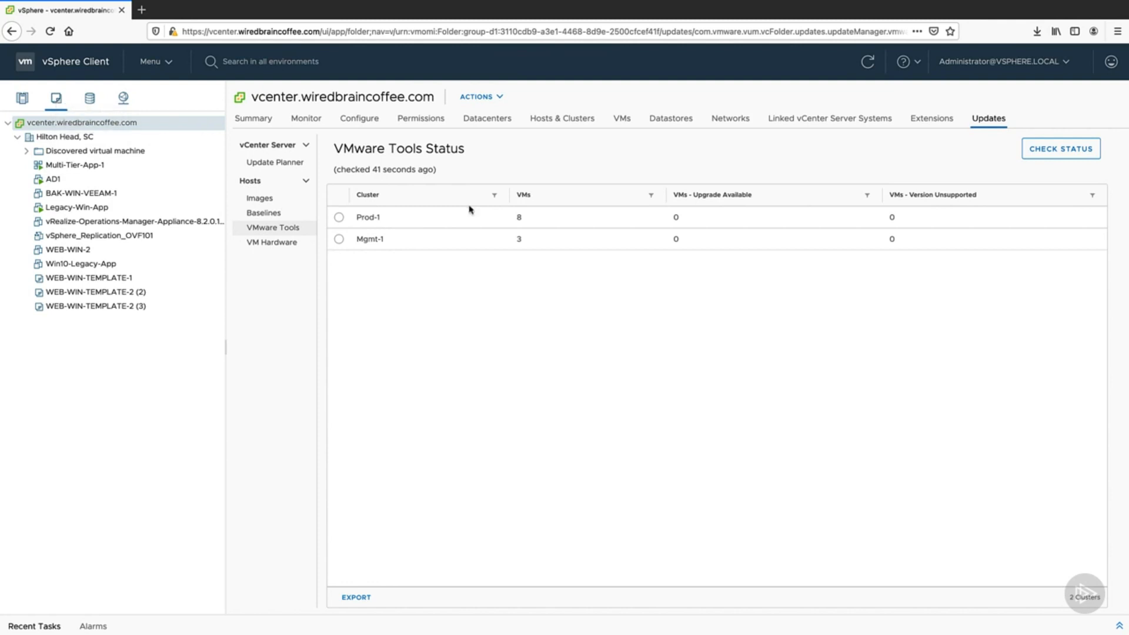
Review the VM hardware compatibility status of the VMs in Mgmt-1 and Prod-1.
{"action": "left_click", "coordinate": [251, 242]}
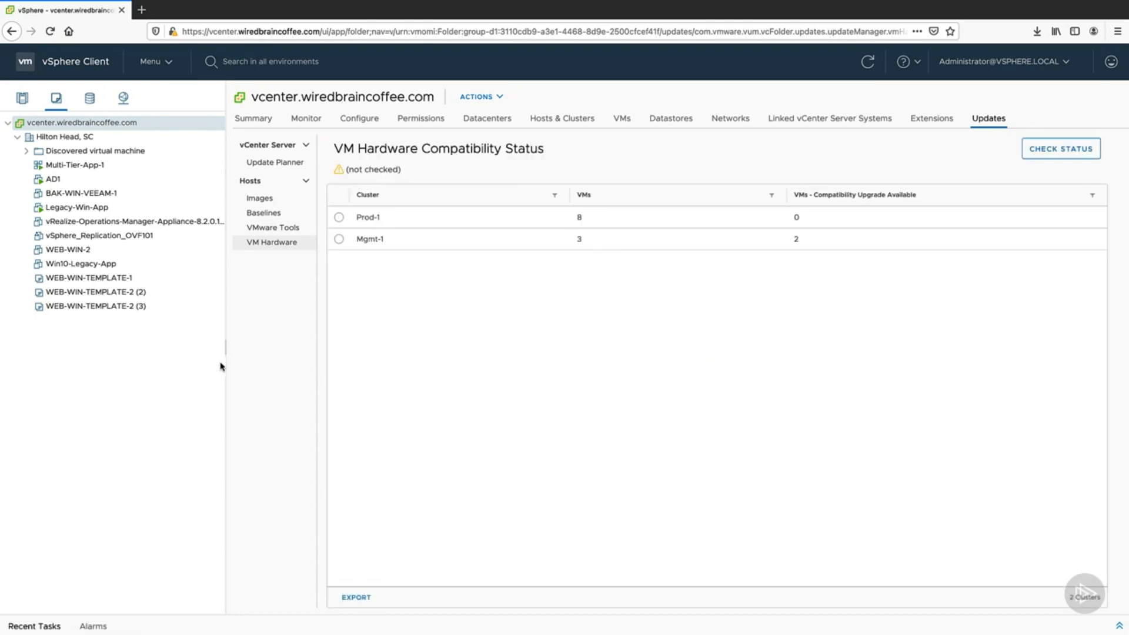
{"action": "left_click", "coordinate": [339, 239]}
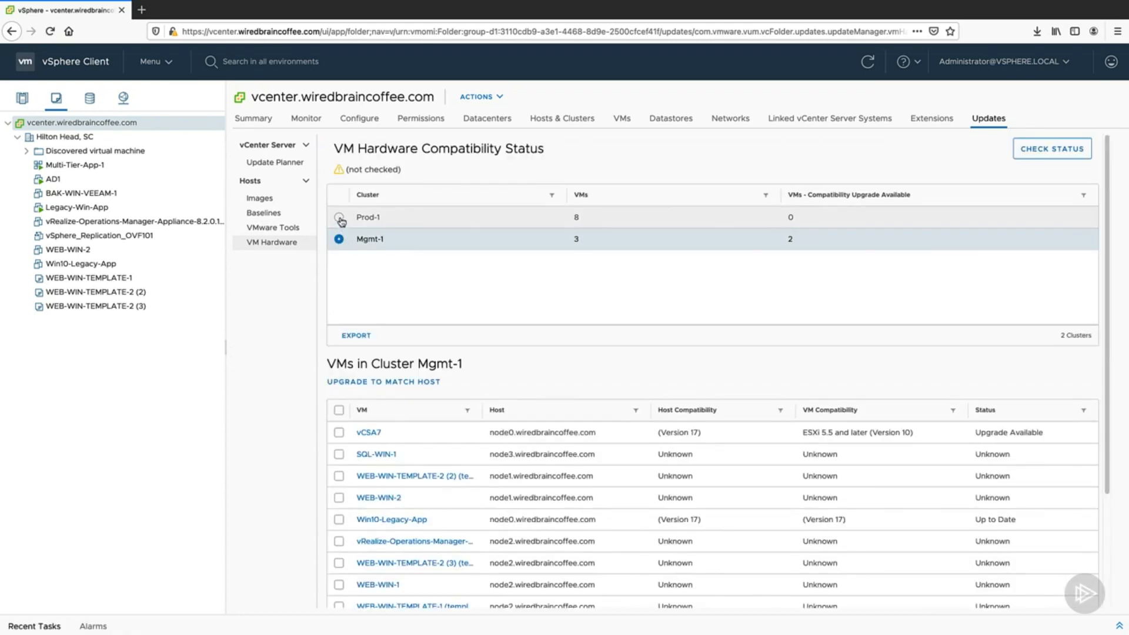
{"action": "left_click", "coordinate": [339, 217]}
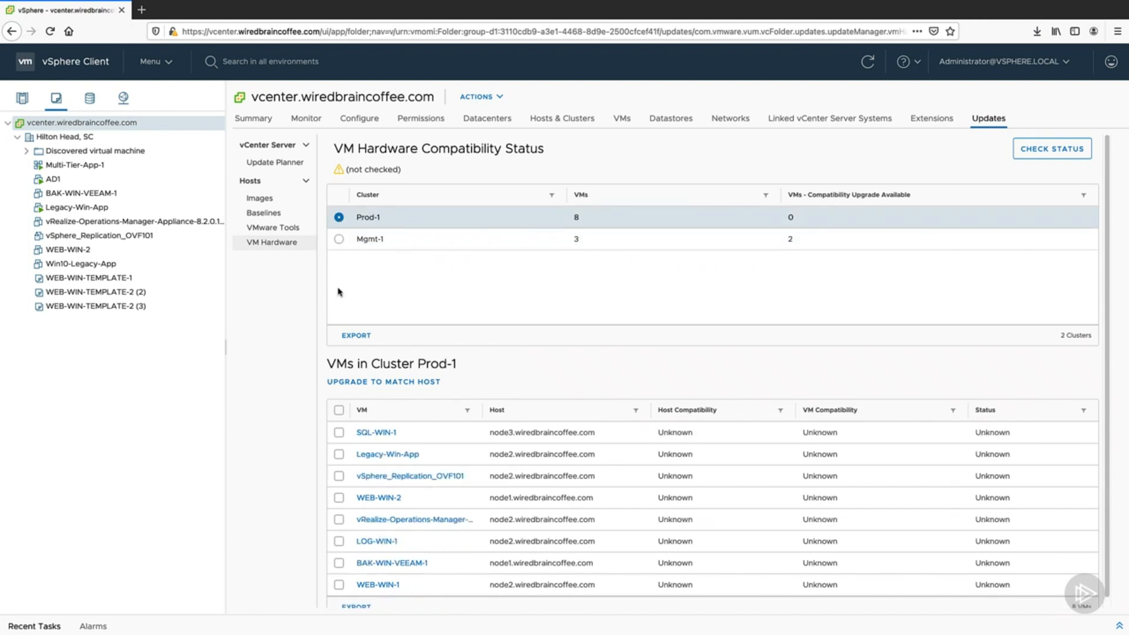
Check the VM hardware compatibility status with Mgmt-1 selected and sort its VMs by Status in descending order.
{"action": "left_click", "coordinate": [340, 239]}
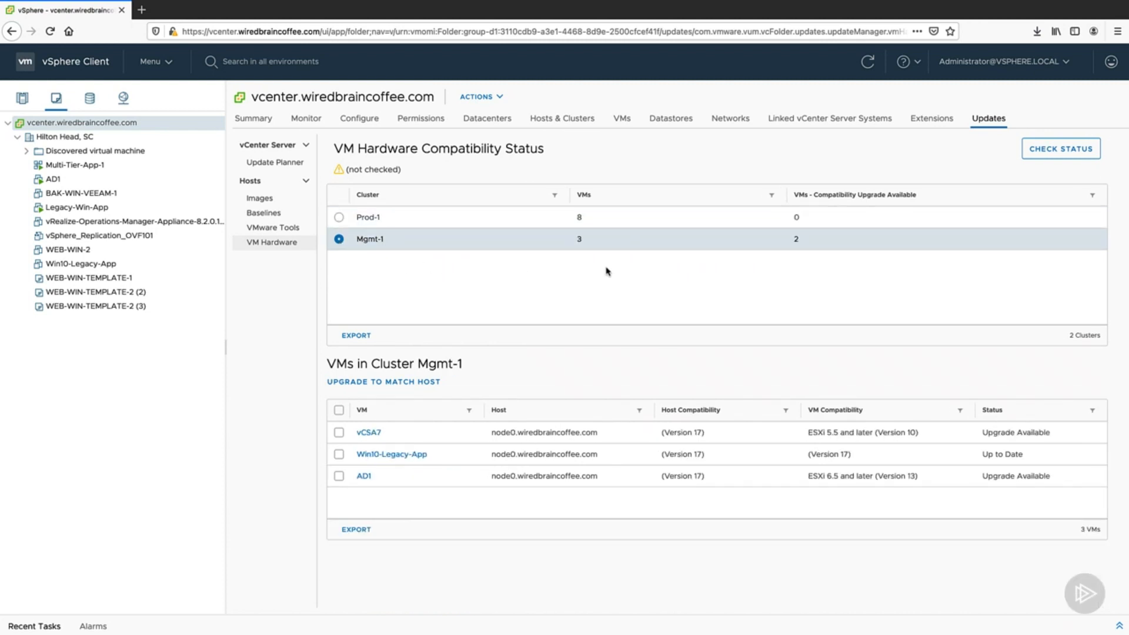
{"action": "left_click", "coordinate": [1055, 155]}
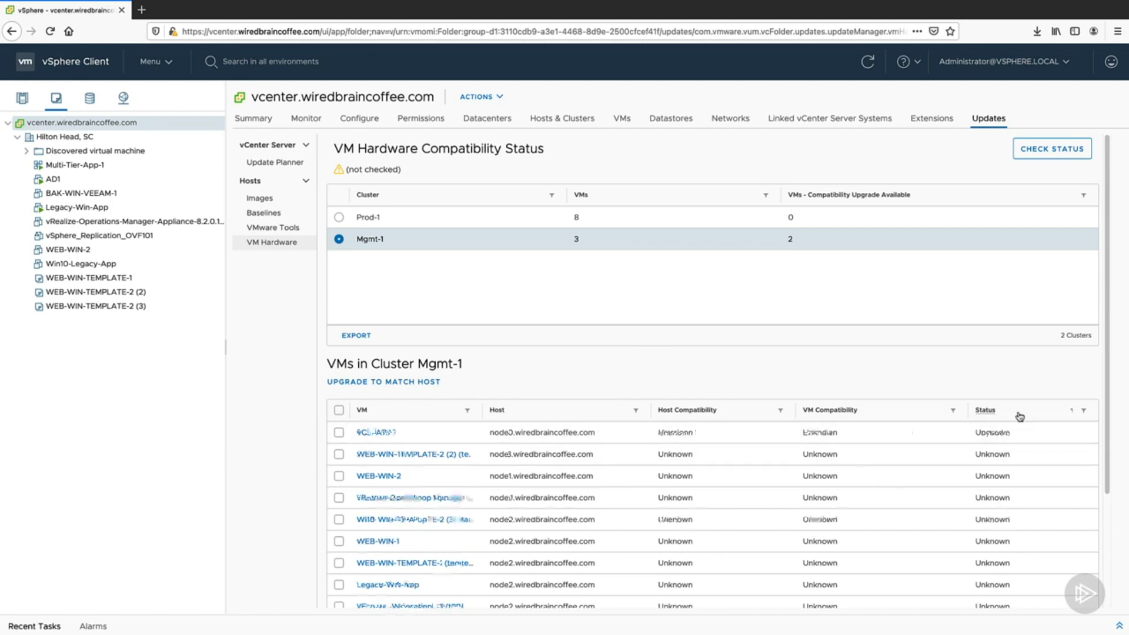
{"action": "left_click", "coordinate": [995, 415]}
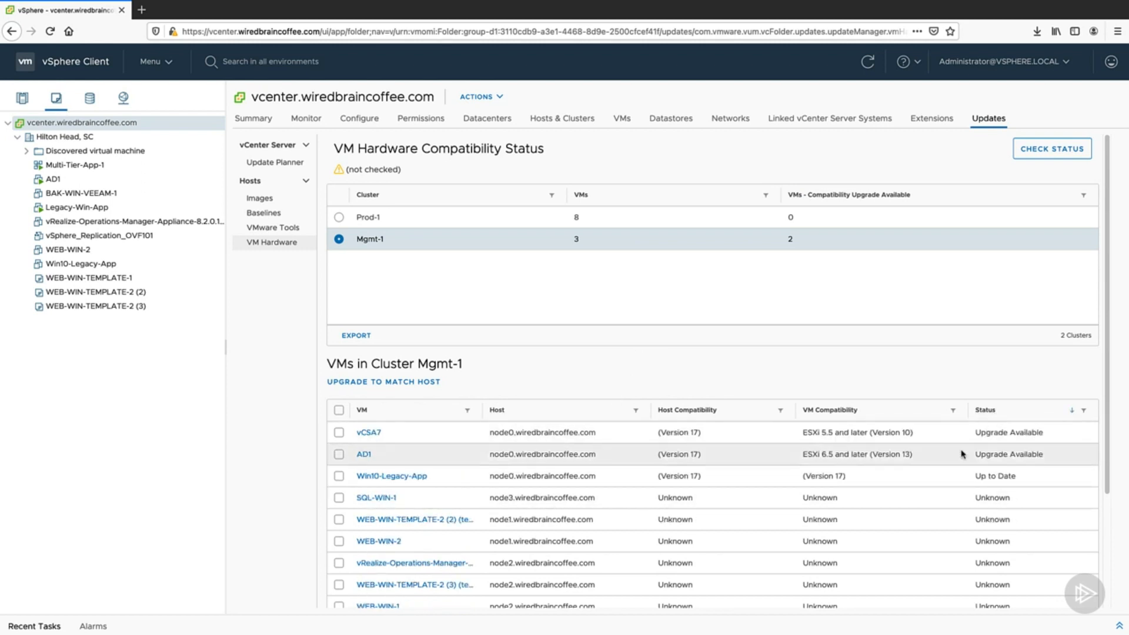
{"action": "scroll", "coordinate": [940, 536], "scroll_direction": "down", "scroll_amount": 3}
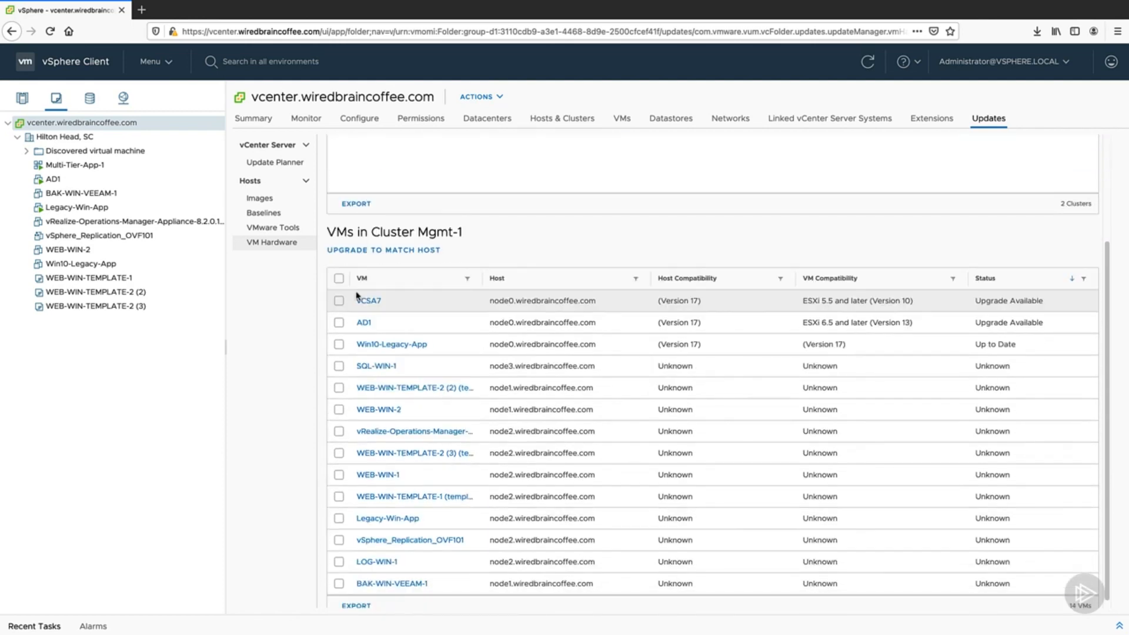
{"action": "left_click", "coordinate": [339, 301]}
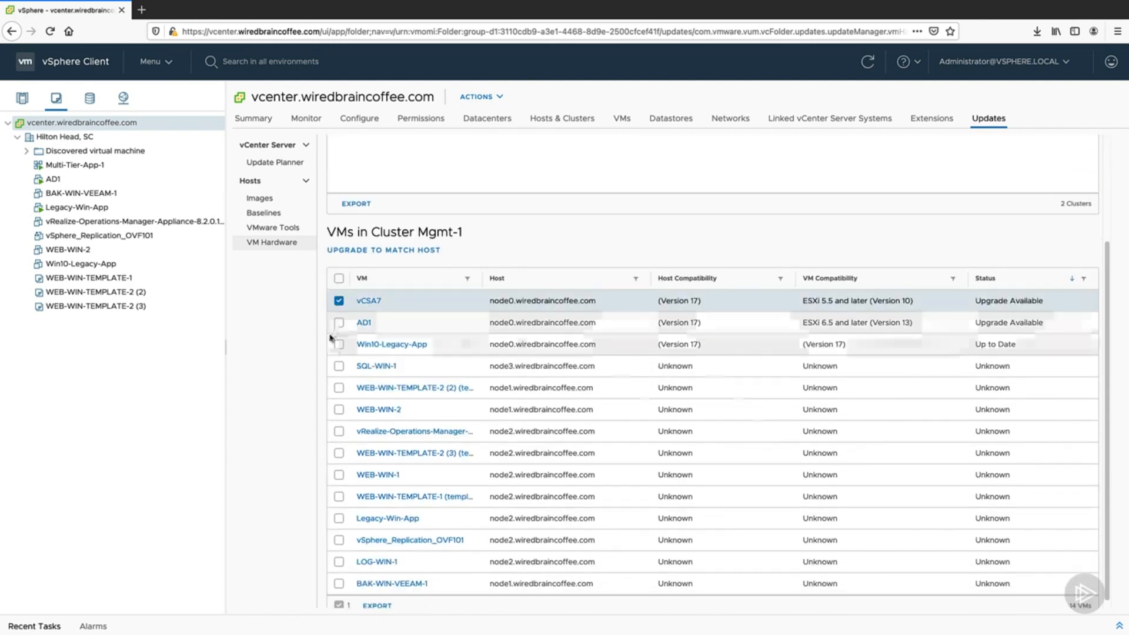
{"action": "left_click", "coordinate": [338, 322]}
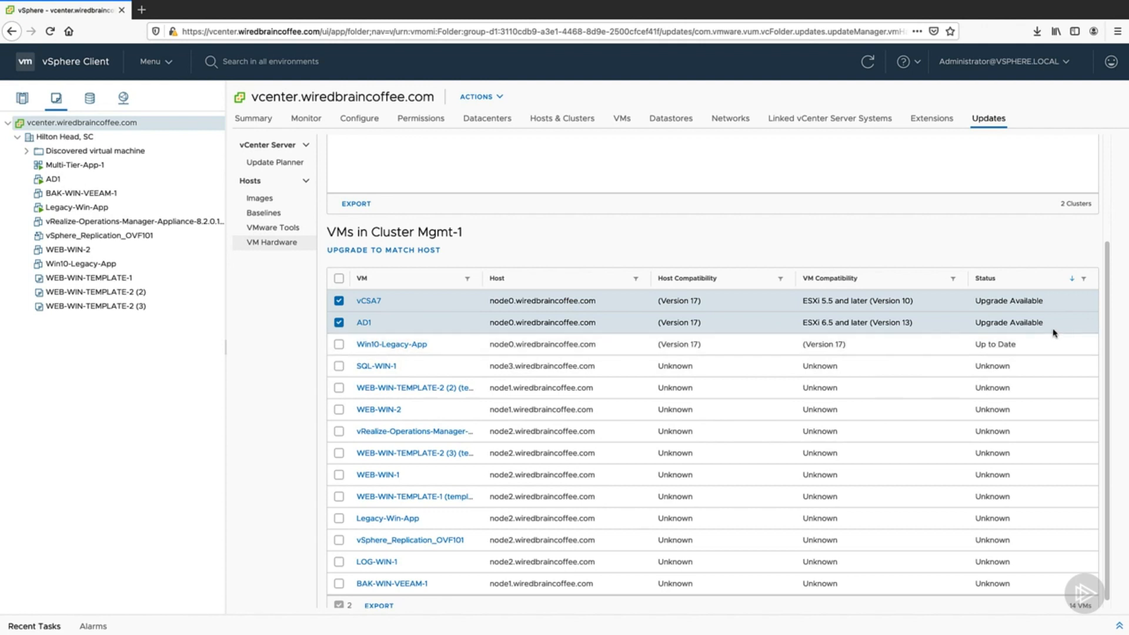
{"action": "left_click", "coordinate": [339, 346]}
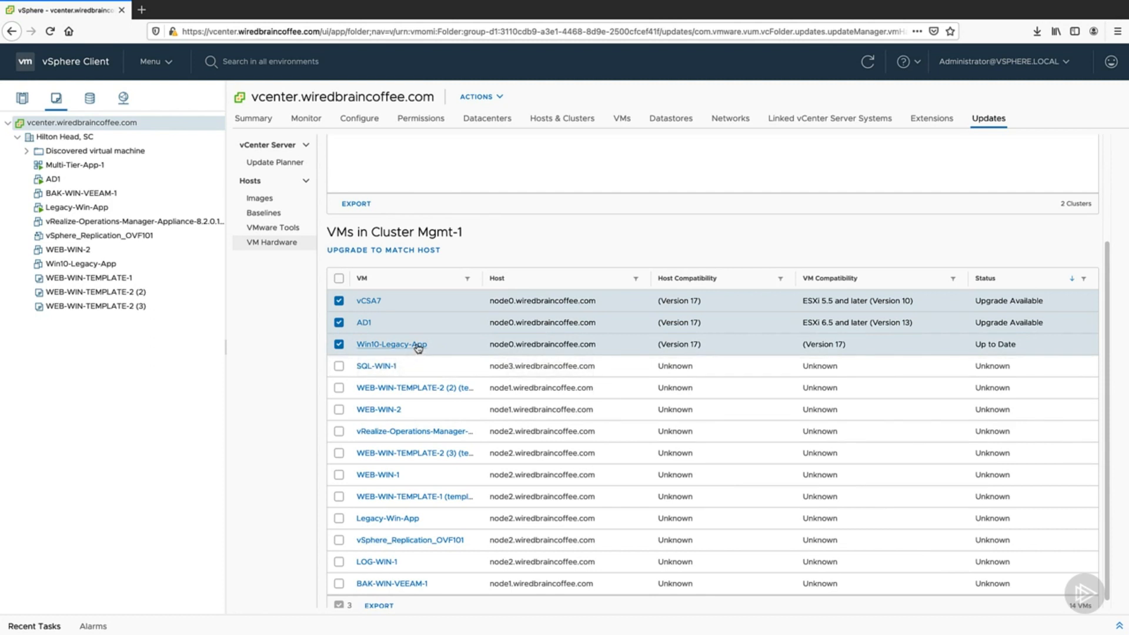
{"action": "scroll", "coordinate": [420, 449], "scroll_direction": "down", "scroll_amount": 1}
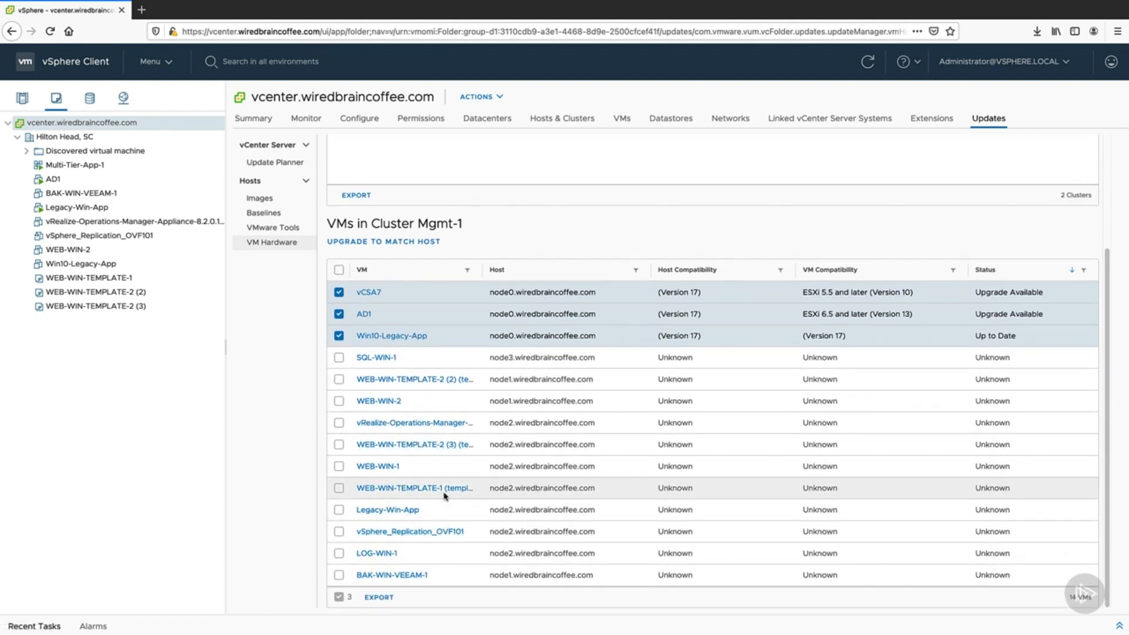
{"action": "scroll", "coordinate": [437, 455], "scroll_direction": "up", "scroll_amount": 3}
Start a VM hardware upgrade to match host for AD1 alone and check the VM selection in the upgrade list.
{"action": "left_click", "coordinate": [376, 390]}
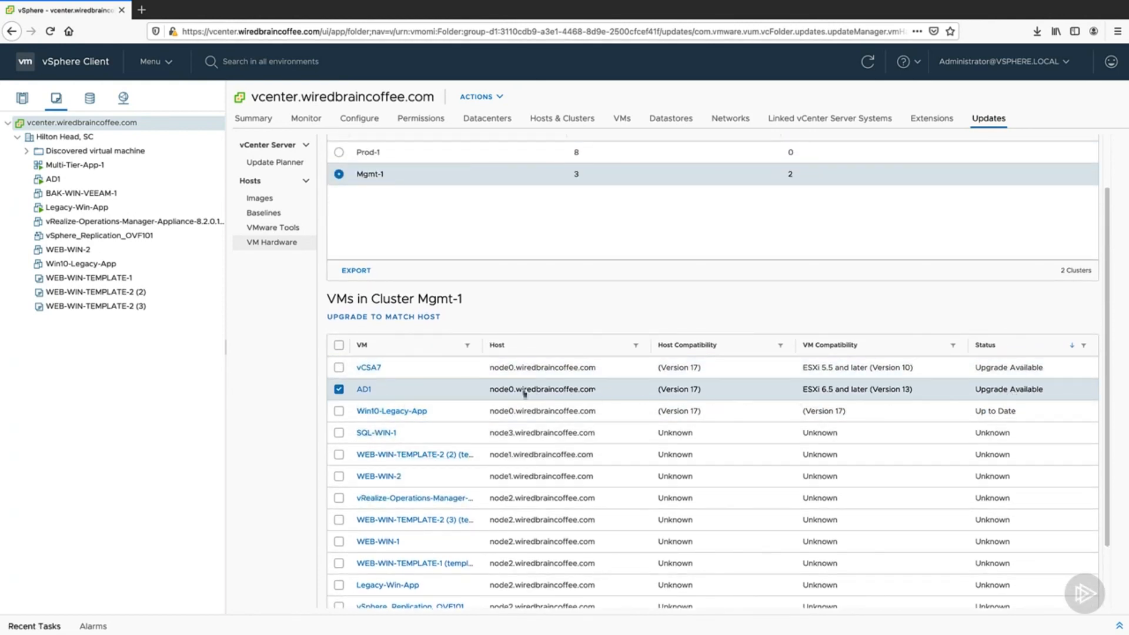
{"action": "left_click", "coordinate": [373, 317]}
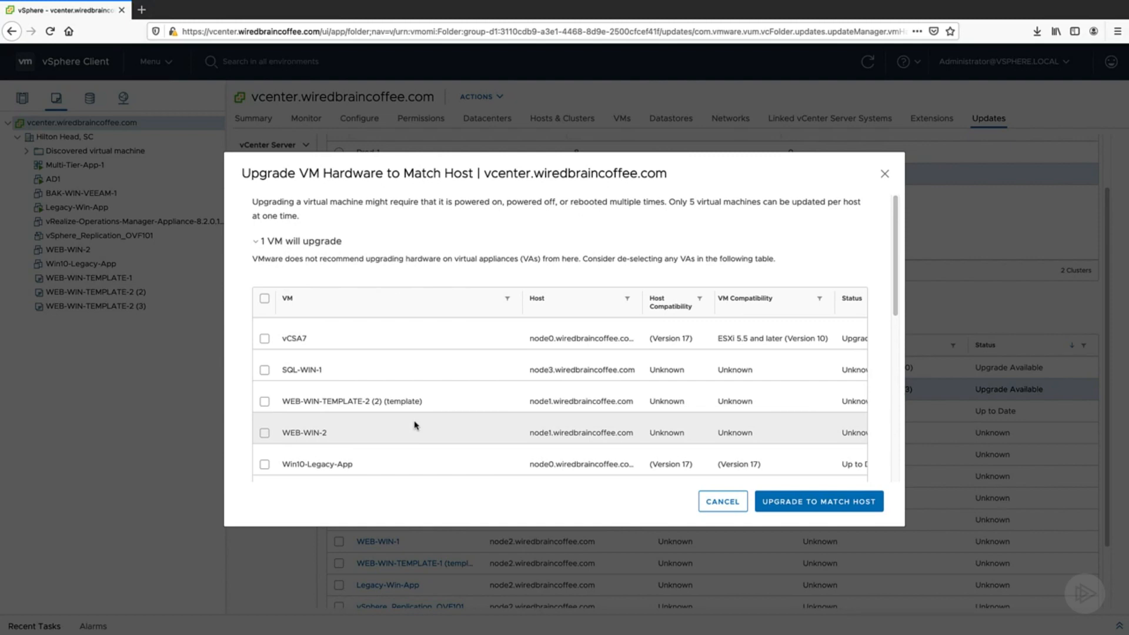
{"action": "scroll", "coordinate": [415, 425], "scroll_direction": "down", "scroll_amount": 5}
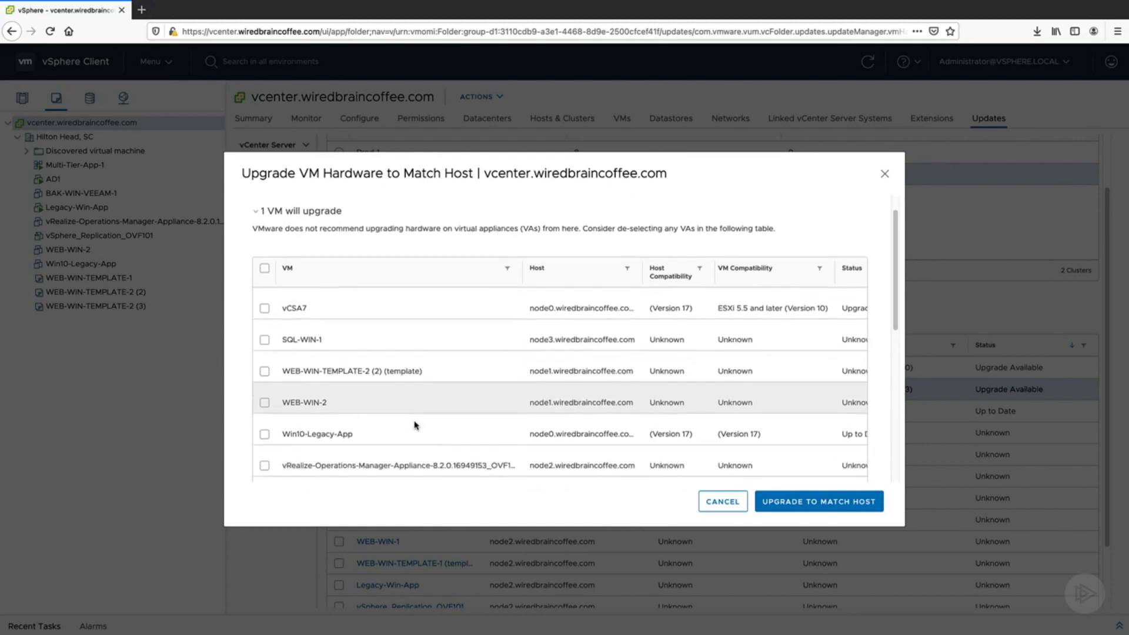
{"action": "scroll", "coordinate": [414, 424], "scroll_direction": "down", "scroll_amount": 6}
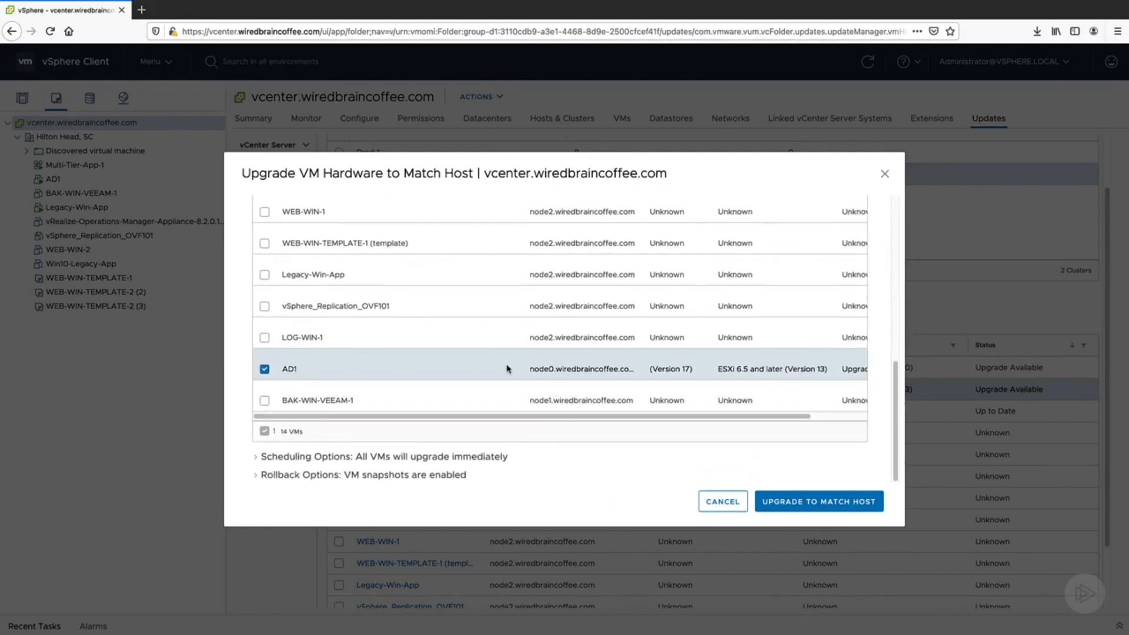
Expand the scheduling options of the AD1 hardware upgrade and review the timing for each VM power state.
{"action": "left_click", "coordinate": [257, 459]}
{"action": "scroll", "coordinate": [256, 464], "scroll_direction": "down", "scroll_amount": 4}
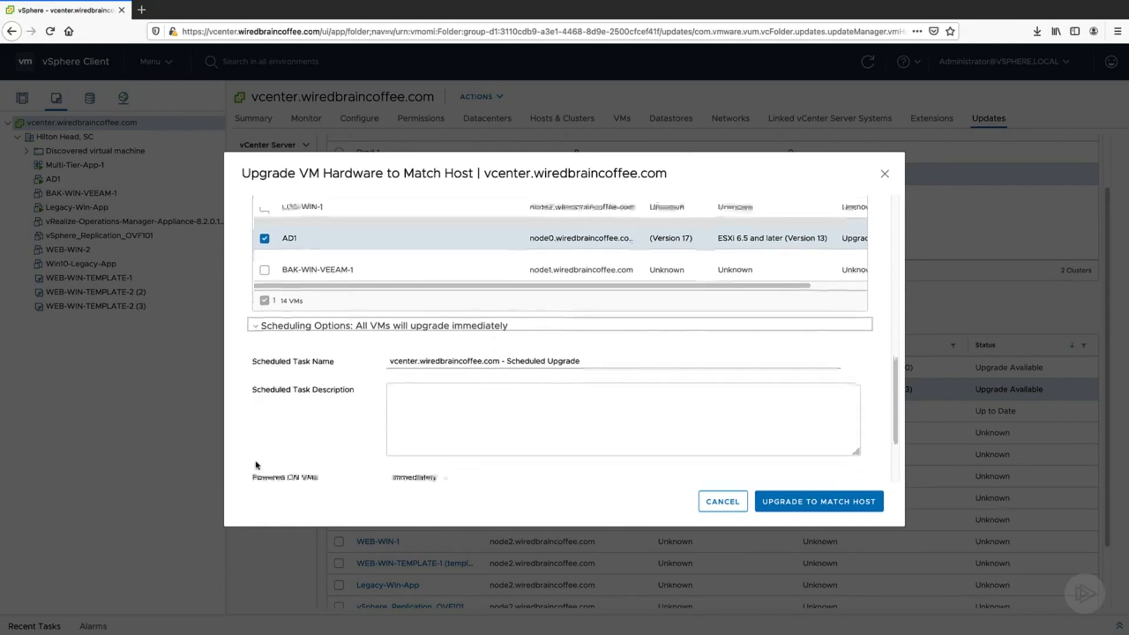
{"action": "scroll", "coordinate": [257, 466], "scroll_direction": "down", "scroll_amount": 1}
Set the rollback options to keep snapshots for 1 hour and upgrade AD1's VM hardware to match its host.
{"action": "left_click", "coordinate": [255, 477]}
{"action": "scroll", "coordinate": [346, 453], "scroll_direction": "down", "scroll_amount": 3}
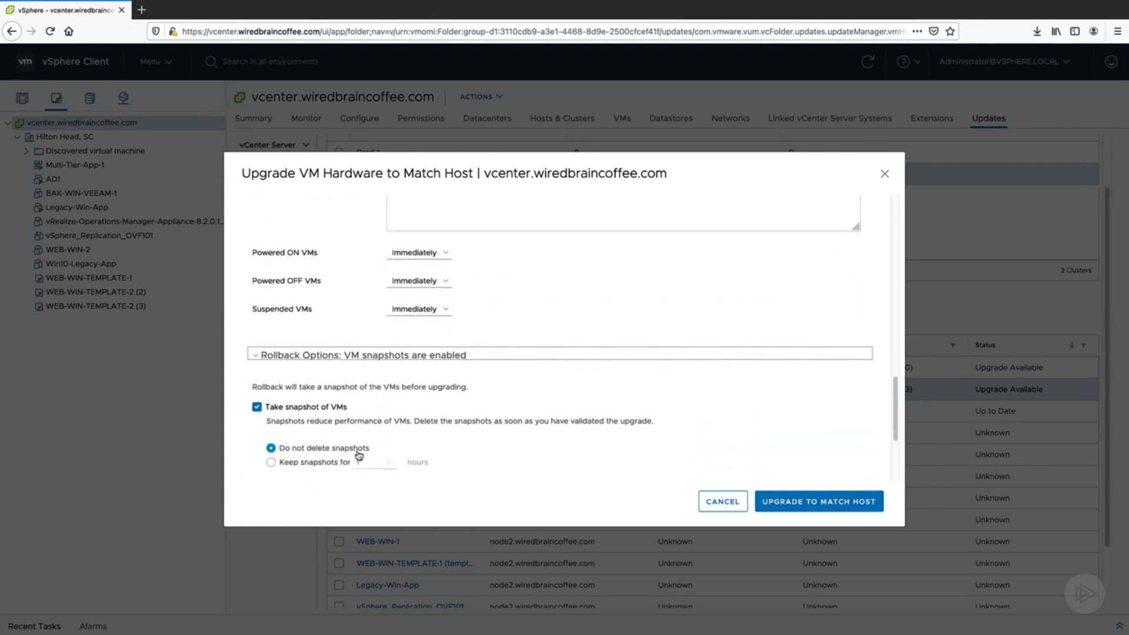
{"action": "scroll", "coordinate": [353, 454], "scroll_direction": "down", "scroll_amount": 1}
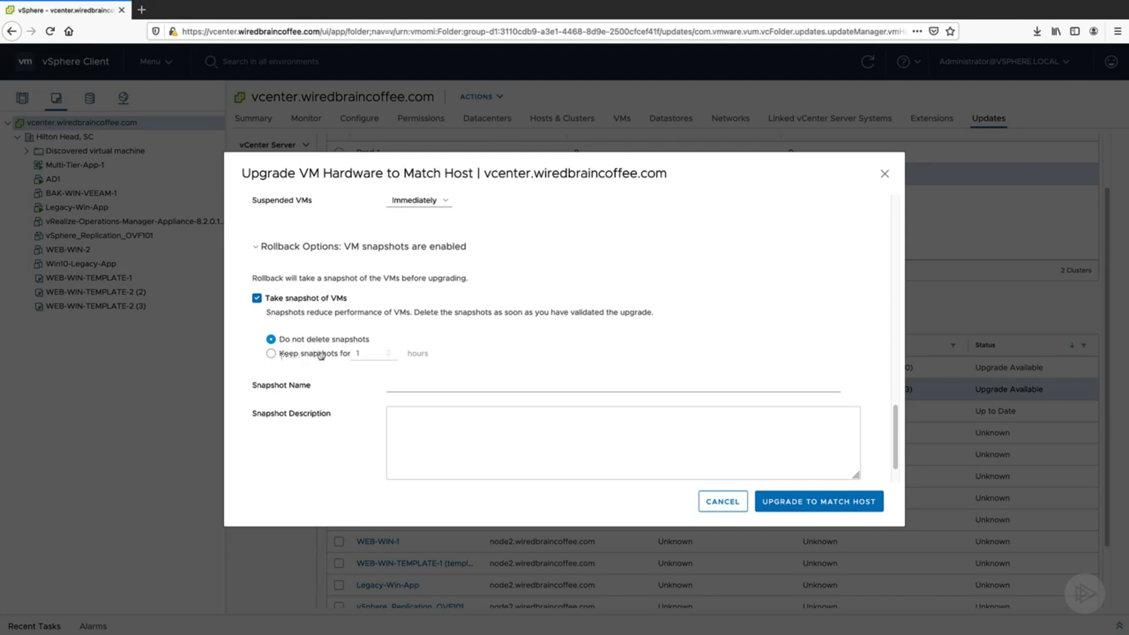
{"action": "left_click", "coordinate": [271, 353]}
{"action": "scroll", "coordinate": [359, 475], "scroll_direction": "down", "scroll_amount": 2}
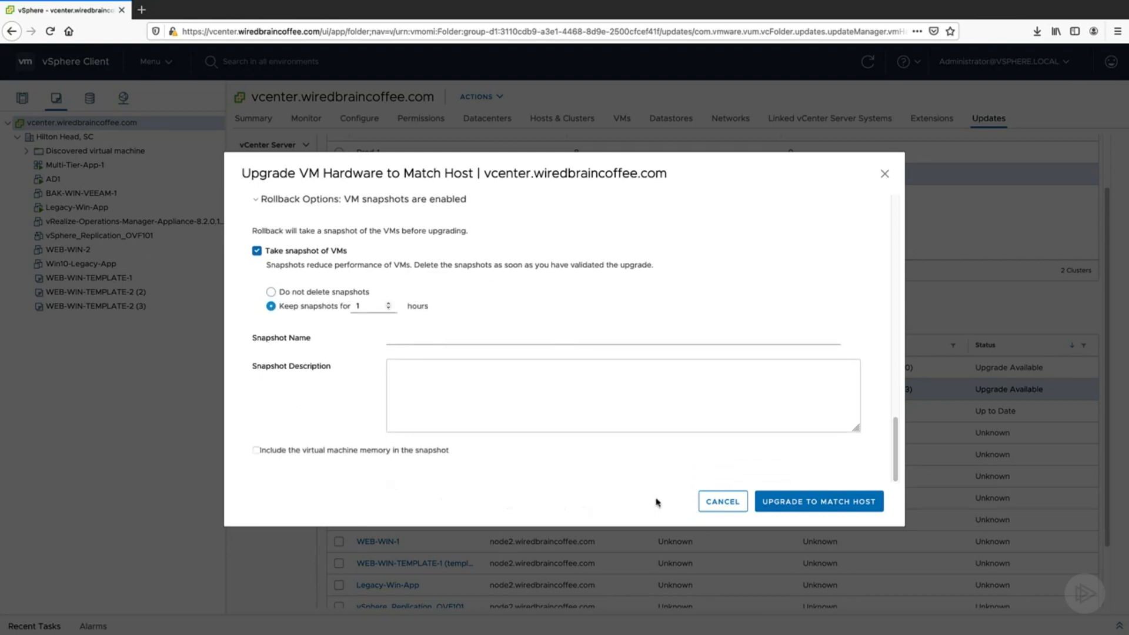
{"action": "left_click", "coordinate": [793, 503]}
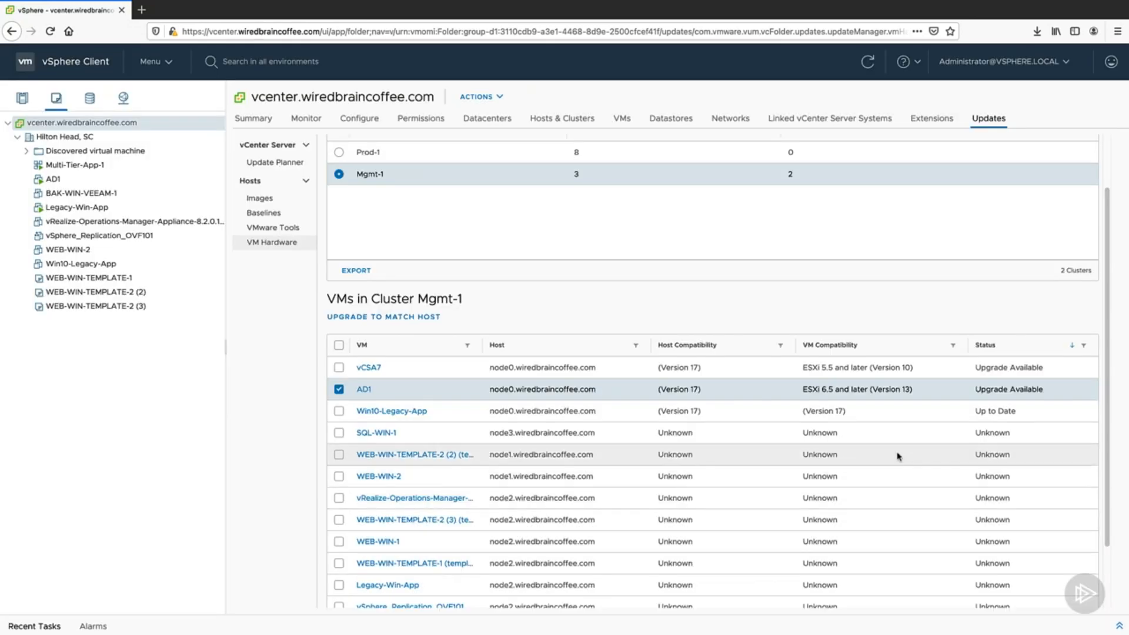
Recheck AD1's hardware compatibility status by sorting the Mgmt-1 VMs by Status in descending order and selecting AD1.
{"action": "scroll", "coordinate": [876, 470], "scroll_direction": "up", "scroll_amount": 3}
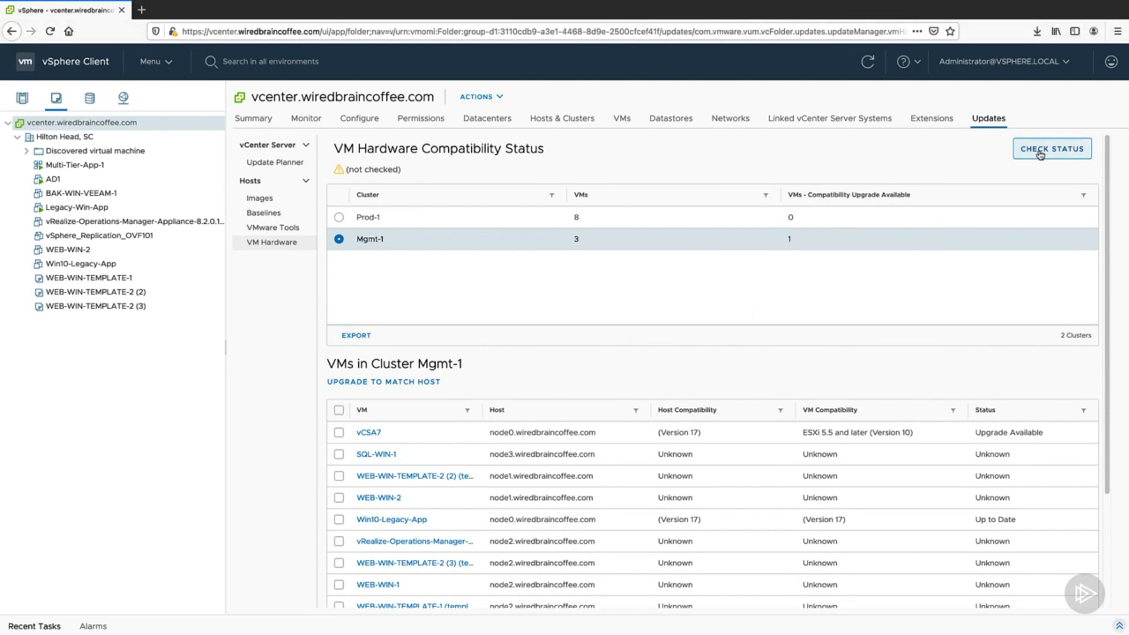
{"action": "left_click", "coordinate": [998, 414]}
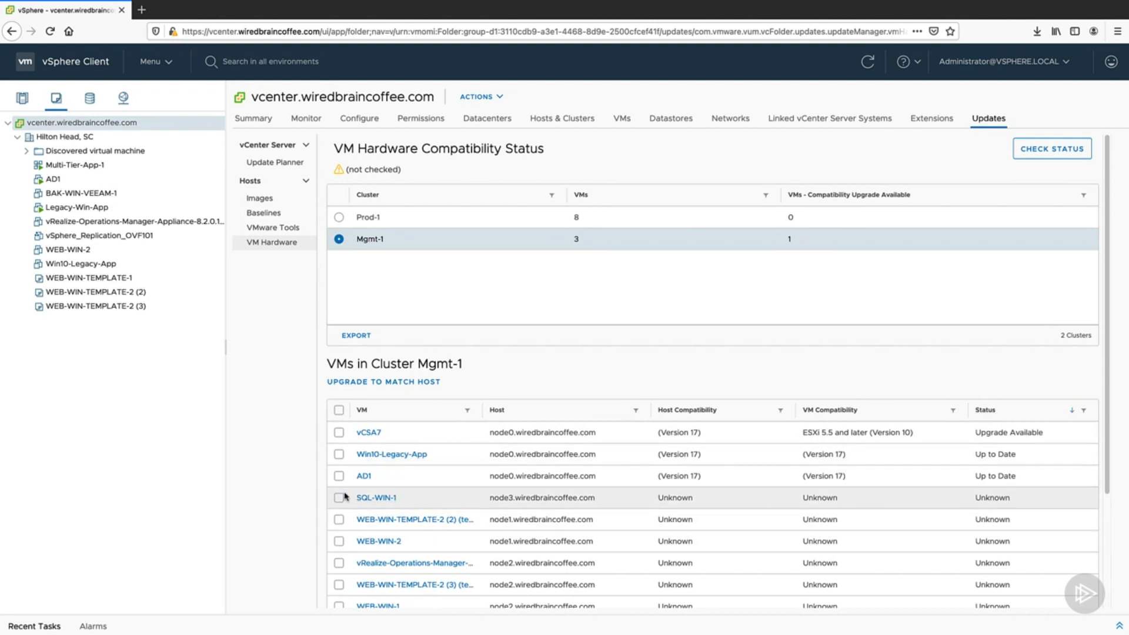
{"action": "left_click", "coordinate": [338, 476]}
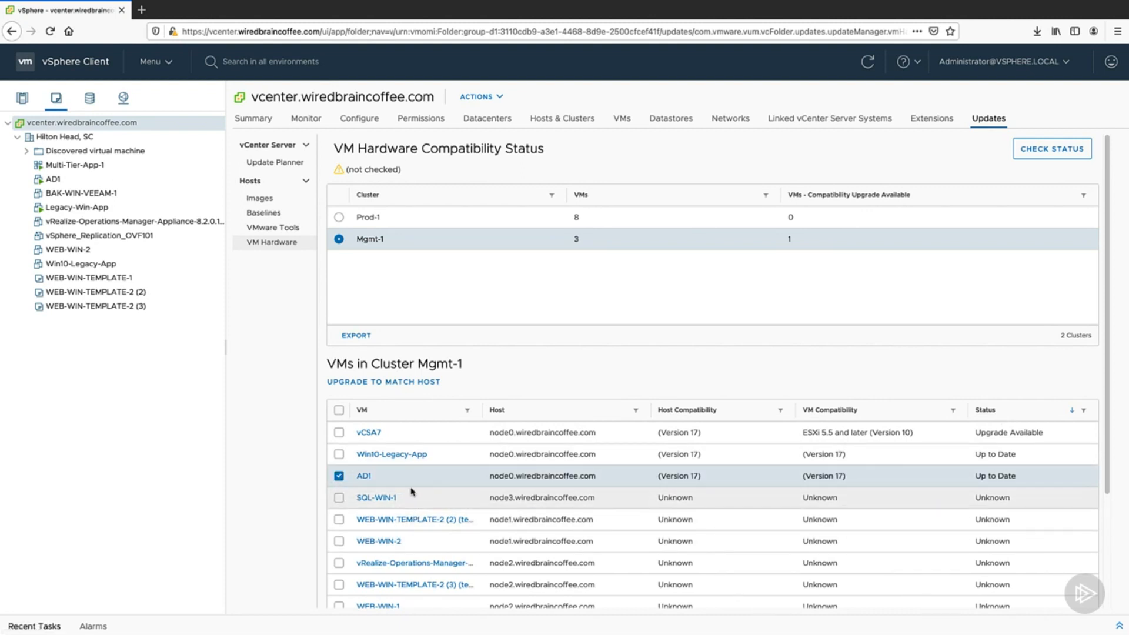